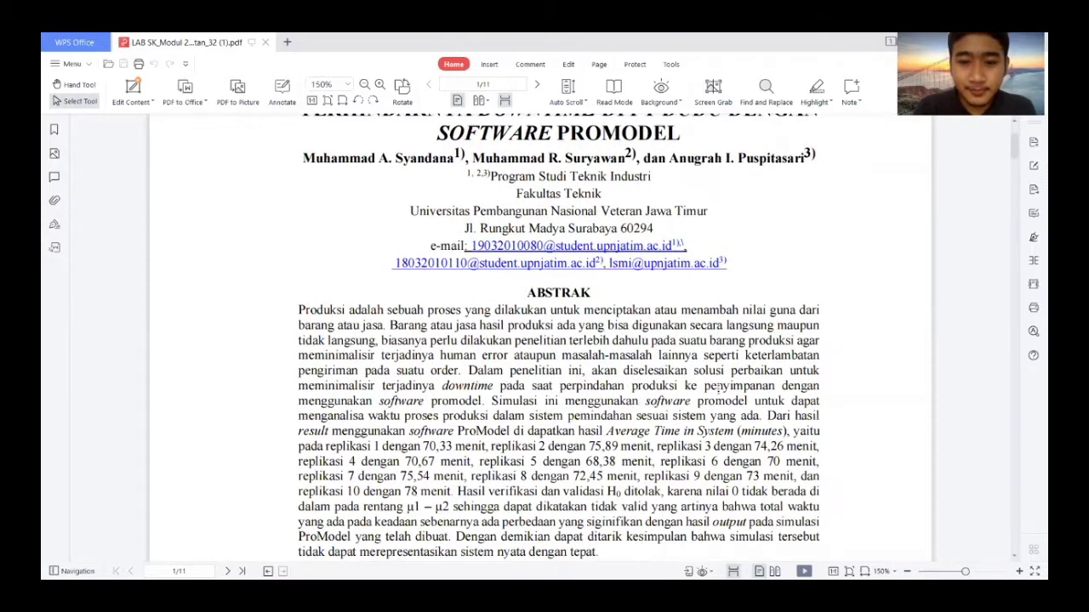
- Read the Indonesian and English abstracts on the report's first page
{"action": "scroll", "coordinate": [717, 387], "scroll_direction": "down", "scroll_amount": 3}
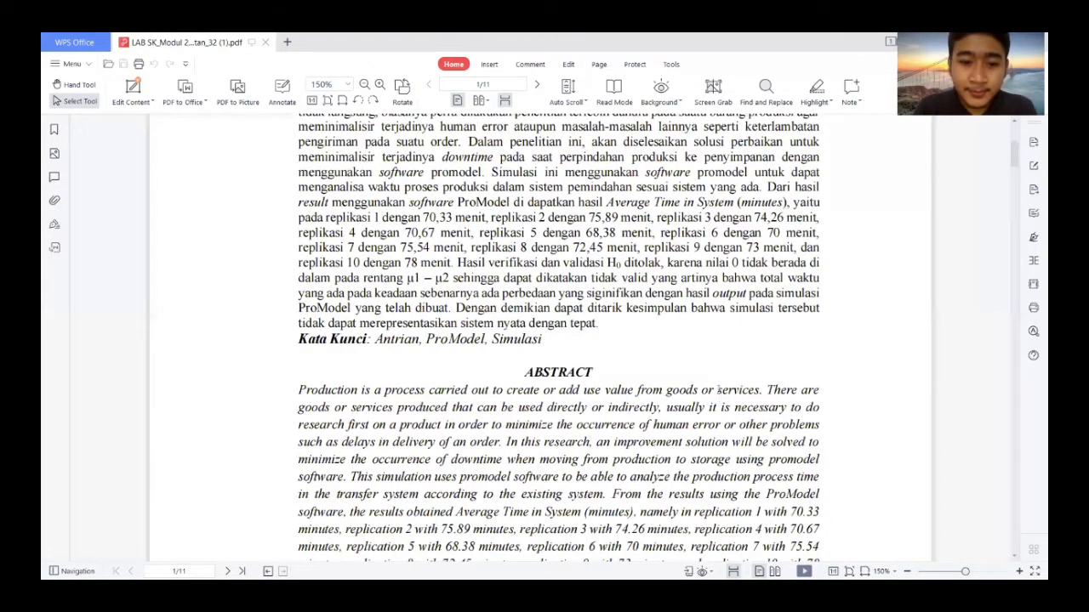
{"action": "scroll", "coordinate": [720, 391], "scroll_direction": "down", "scroll_amount": 6}
{"action": "scroll", "coordinate": [717, 387], "scroll_direction": "down", "scroll_amount": 2}
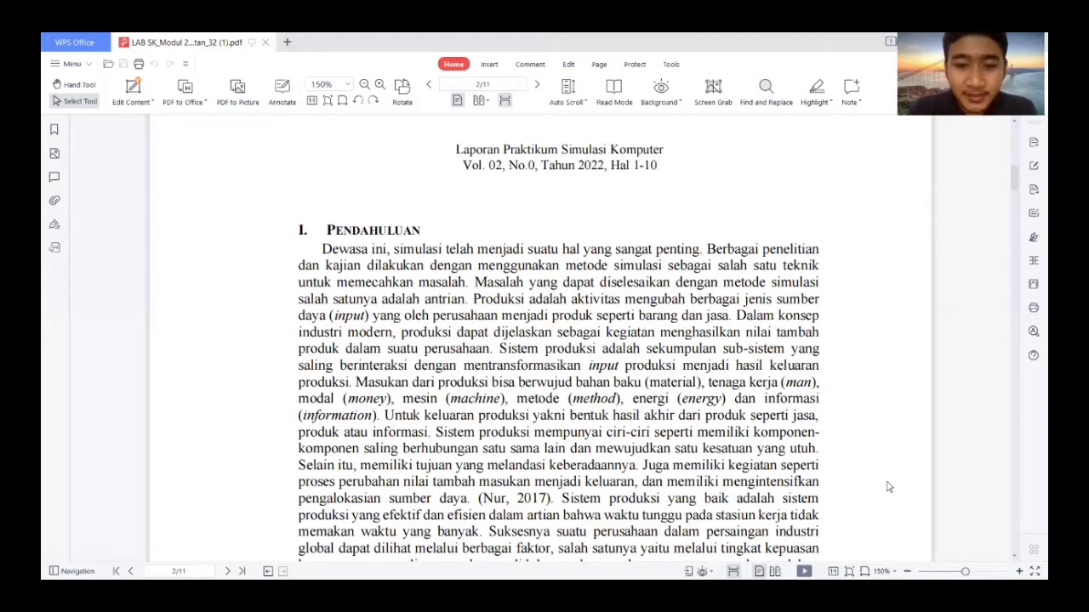
- Read the Pendahuluan section on page 2, covering production systems, simulation and the types of models
{"action": "left_click_drag", "start_coordinate": [797, 436], "coordinate": [794, 482]}
{"action": "left_click", "coordinate": [866, 369]}
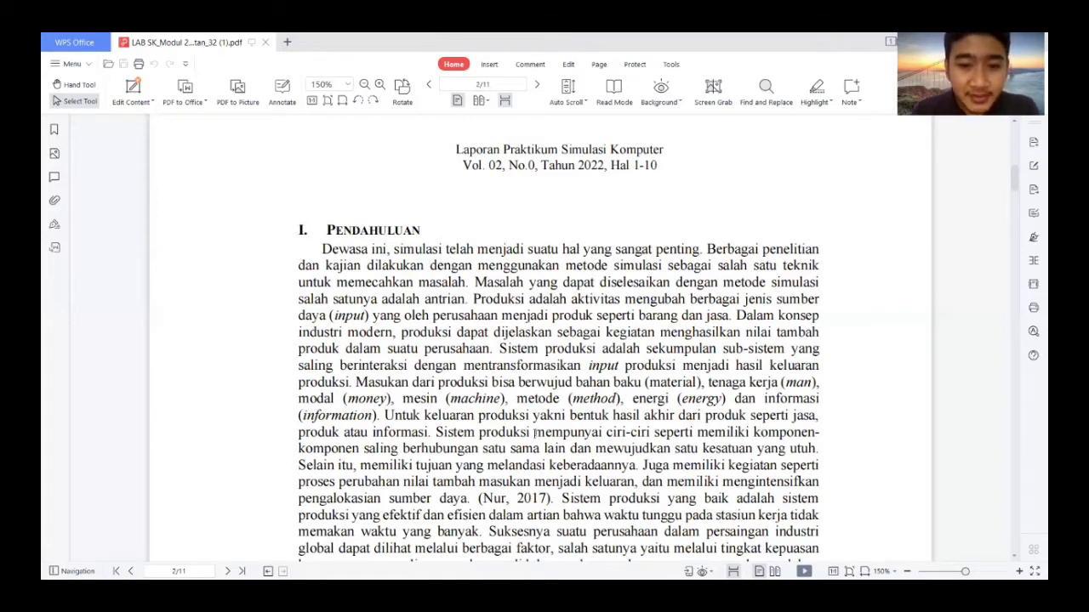
{"action": "scroll", "coordinate": [535, 432], "scroll_direction": "down", "scroll_amount": 2}
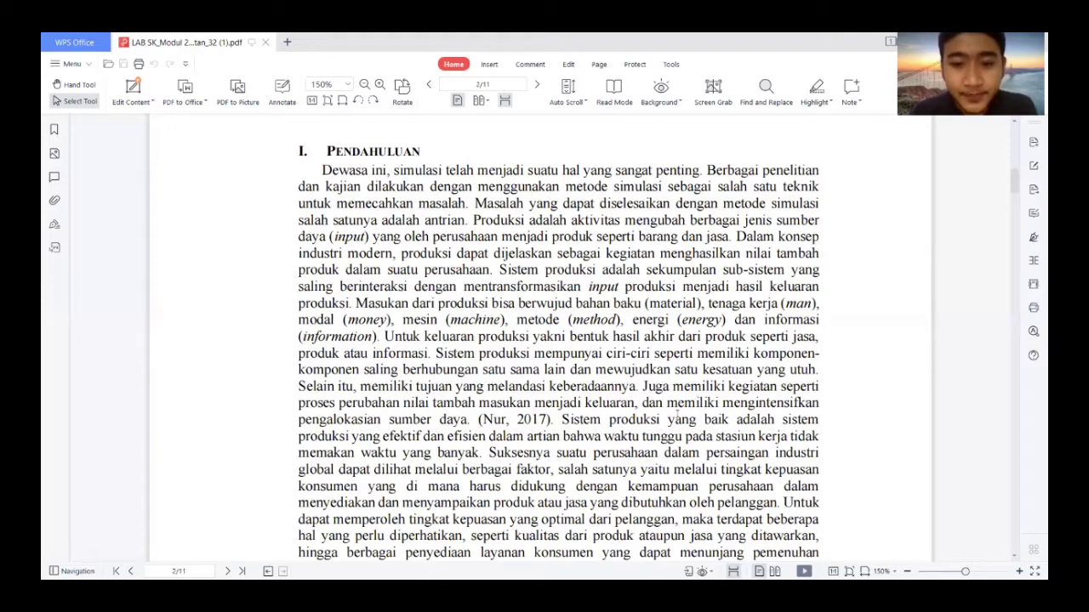
{"action": "scroll", "coordinate": [677, 415], "scroll_direction": "down", "scroll_amount": 1}
{"action": "scroll", "coordinate": [668, 414], "scroll_direction": "down", "scroll_amount": 2}
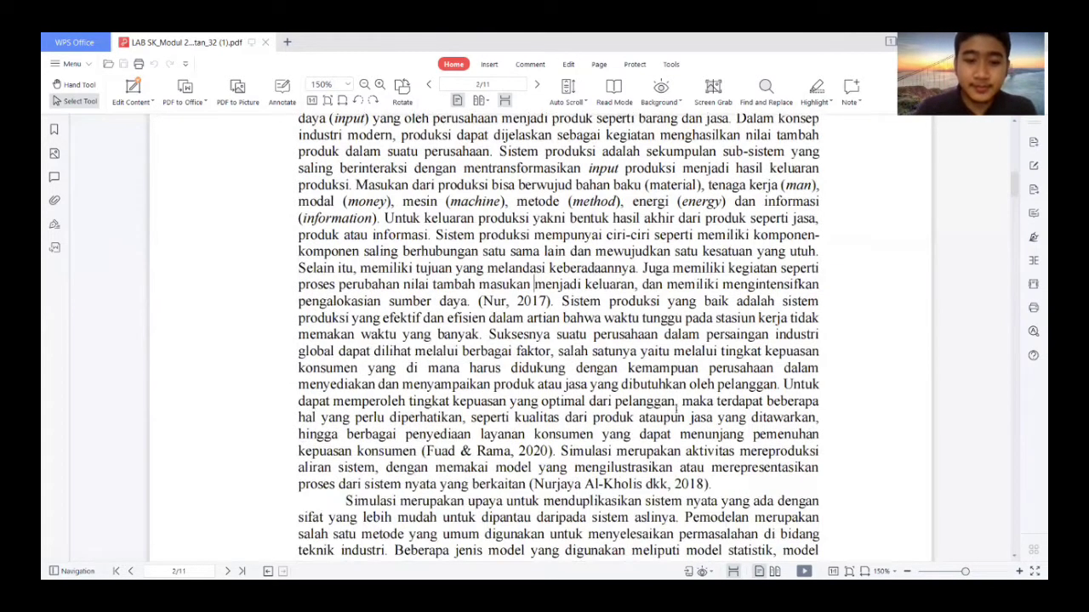
{"action": "left_click", "coordinate": [677, 401]}
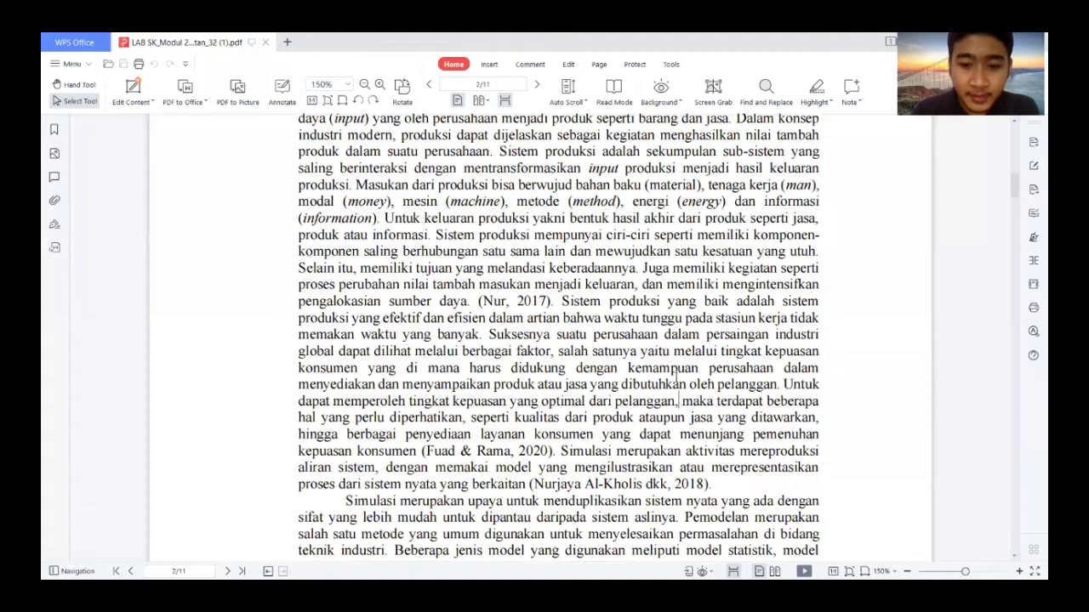
{"action": "scroll", "coordinate": [677, 383], "scroll_direction": "down", "scroll_amount": 3}
{"action": "scroll", "coordinate": [678, 375], "scroll_direction": "down", "scroll_amount": 2}
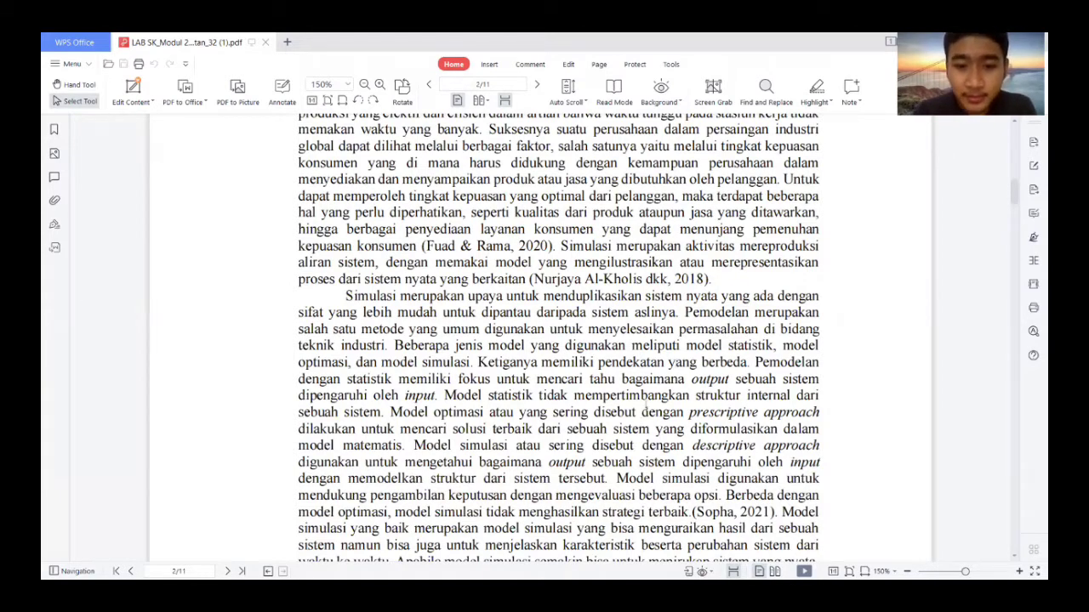
{"action": "scroll", "coordinate": [643, 401], "scroll_direction": "down", "scroll_amount": 2}
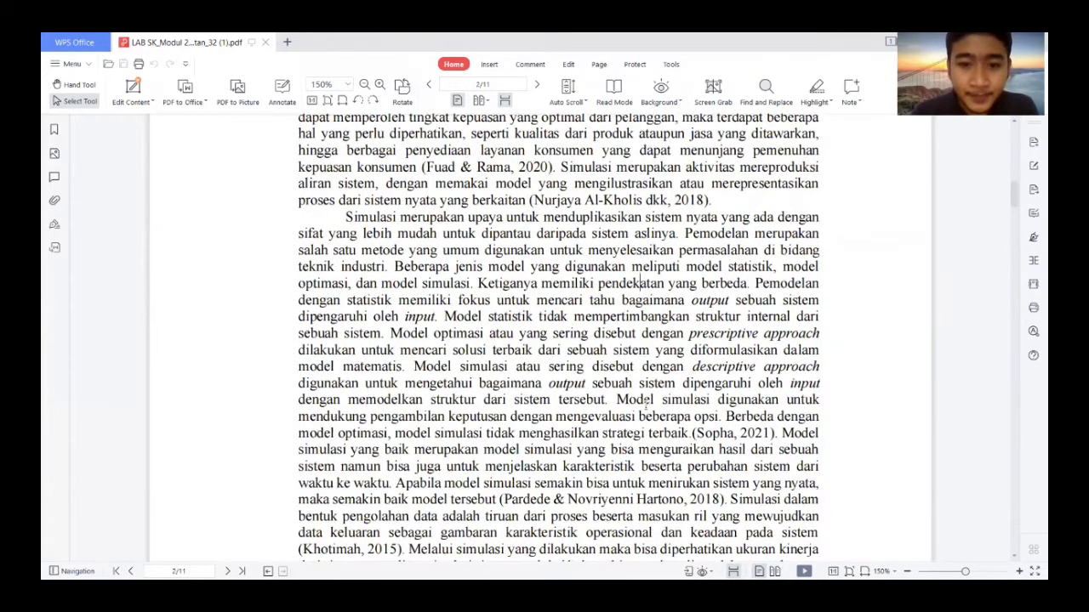
{"action": "scroll", "coordinate": [647, 405], "scroll_direction": "down", "scroll_amount": 2}
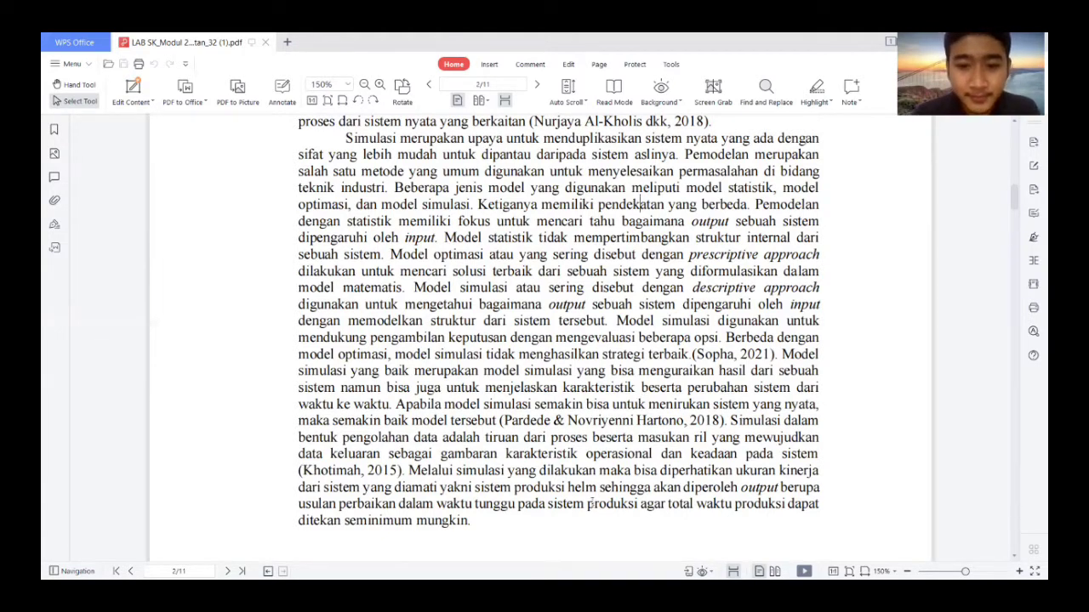
{"action": "scroll", "coordinate": [590, 505], "scroll_direction": "down", "scroll_amount": 1}
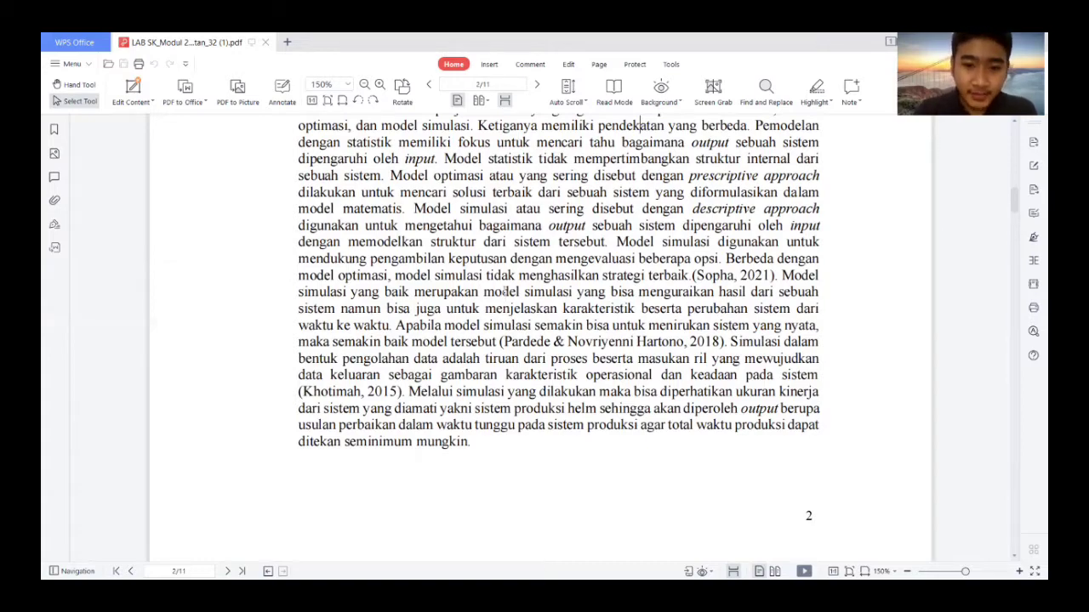
{"action": "scroll", "coordinate": [503, 288], "scroll_direction": "down", "scroll_amount": 3}
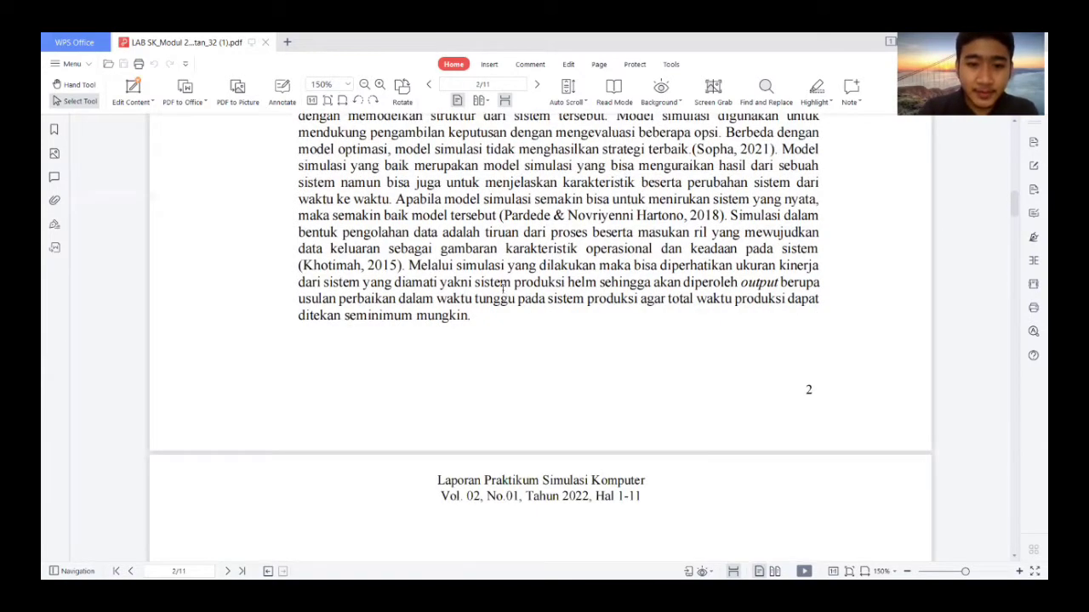
- Read the rest of the introduction on page 3, covering computer simulation and the use of ProModel for PT Dudu's helmet production
{"action": "scroll", "coordinate": [503, 288], "scroll_direction": "down", "scroll_amount": 4}
{"action": "scroll", "coordinate": [502, 289], "scroll_direction": "down", "scroll_amount": 3}
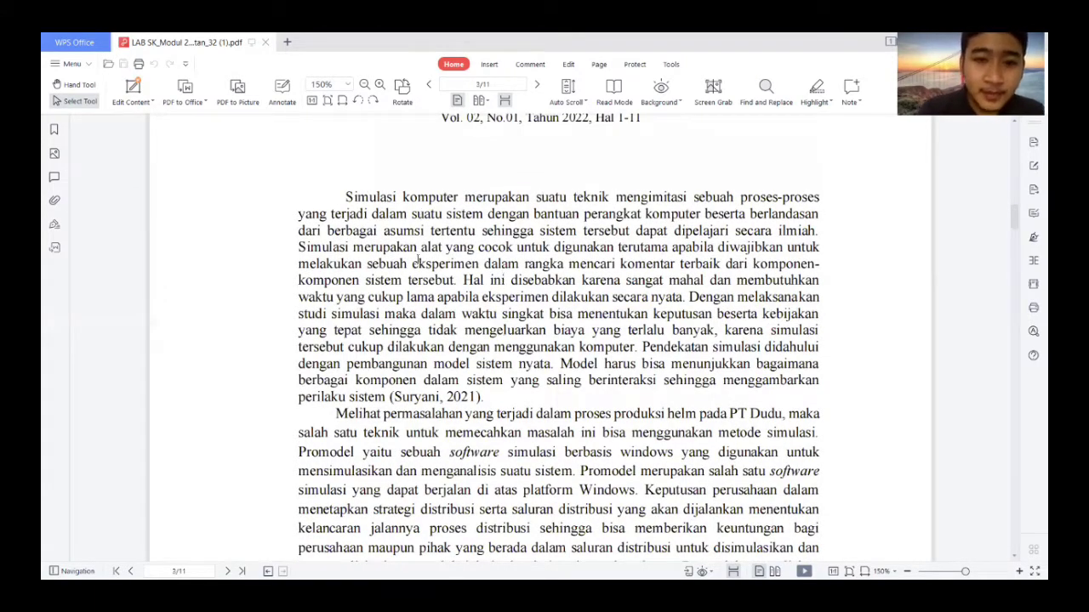
{"action": "scroll", "coordinate": [444, 275], "scroll_direction": "down", "scroll_amount": 1}
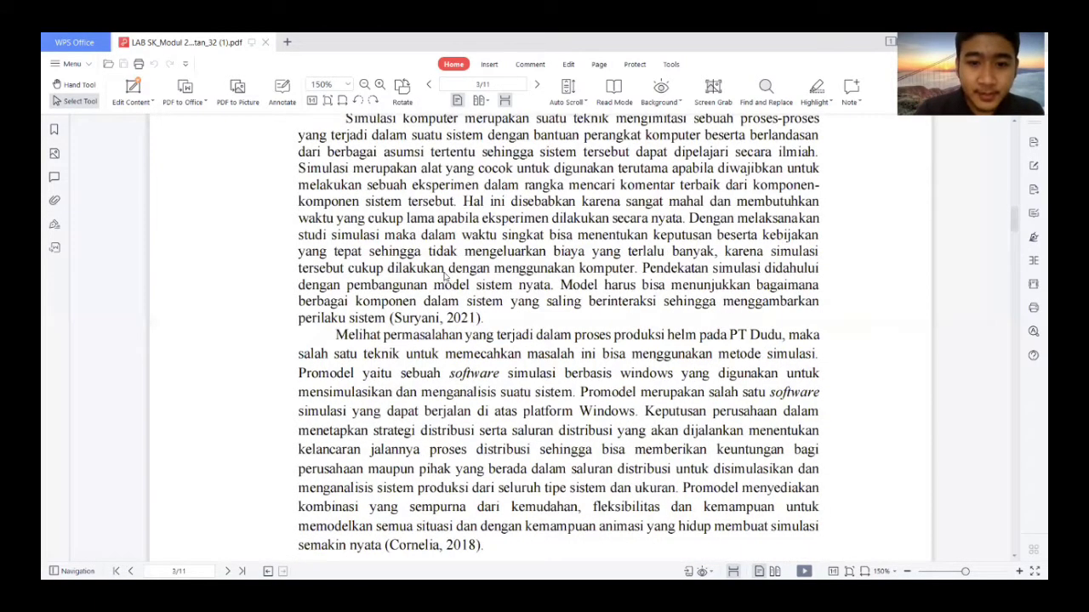
{"action": "left_click_drag", "start_coordinate": [444, 268], "coordinate": [445, 285]}
{"action": "left_click", "coordinate": [404, 394]}
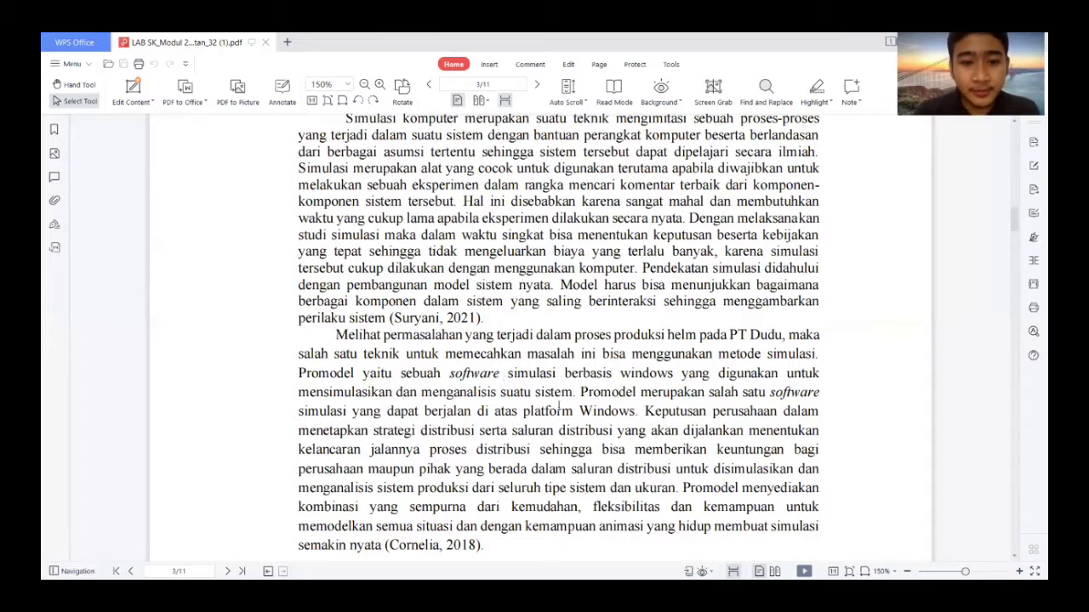
{"action": "scroll", "coordinate": [559, 409], "scroll_direction": "down", "scroll_amount": 1}
{"action": "scroll", "coordinate": [559, 410], "scroll_direction": "down", "scroll_amount": 1}
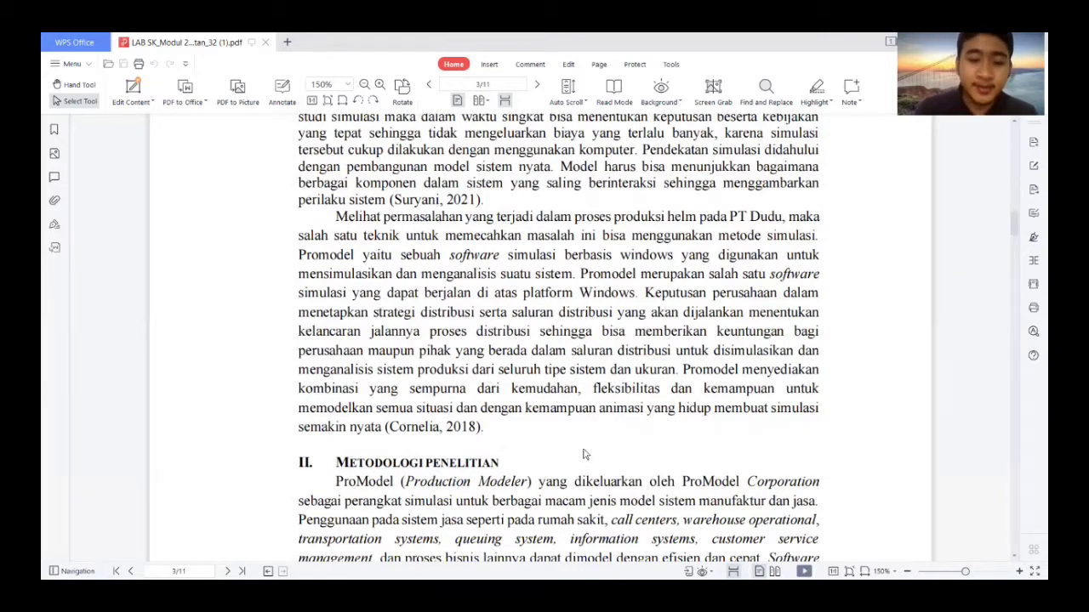
- Review the Metodologi Penelitian section's ProModel overview and data collection stage, including the required data and Tabel 2.1 of production activities
{"action": "scroll", "coordinate": [576, 384], "scroll_direction": "down", "scroll_amount": 2}
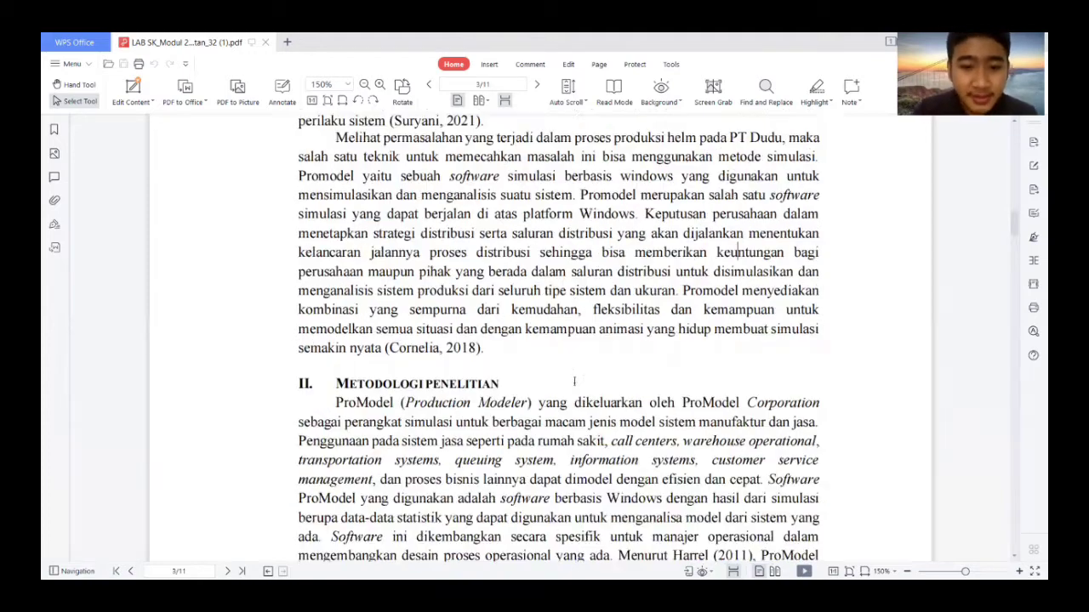
{"action": "scroll", "coordinate": [573, 358], "scroll_direction": "down", "scroll_amount": 4}
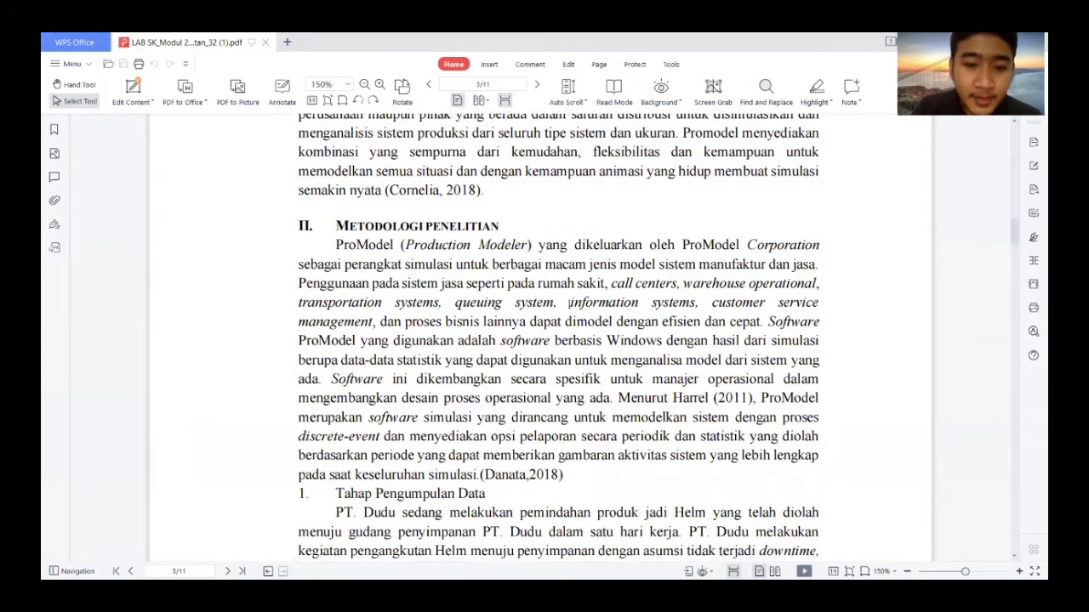
{"action": "scroll", "coordinate": [568, 299], "scroll_direction": "down", "scroll_amount": 5}
{"action": "left_click_drag", "start_coordinate": [569, 295], "coordinate": [568, 250]}
{"action": "left_click", "coordinate": [549, 453]}
{"action": "scroll", "coordinate": [549, 451], "scroll_direction": "down", "scroll_amount": 1}
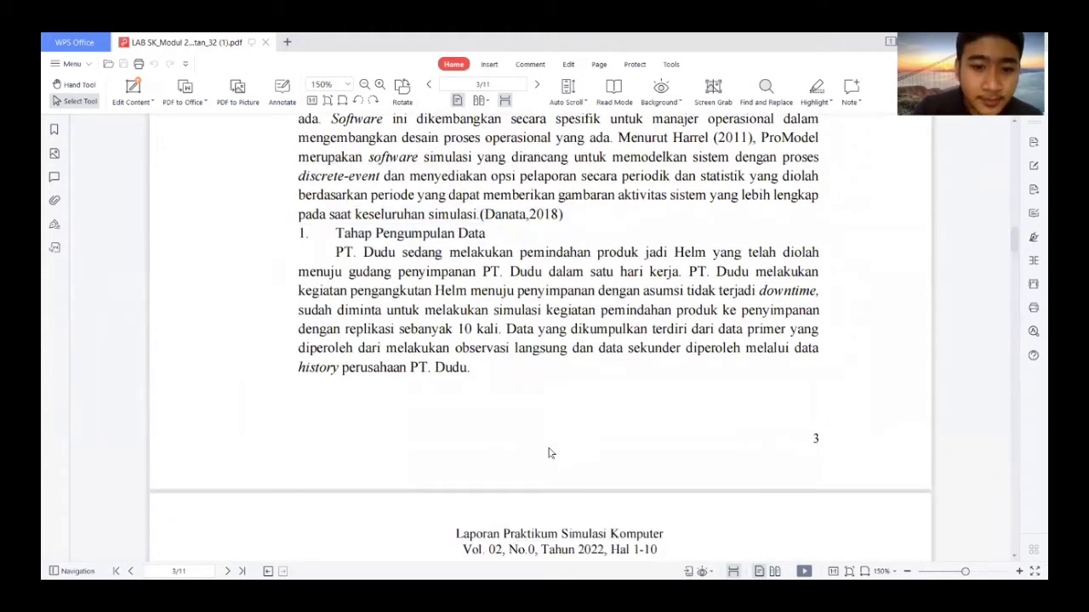
{"action": "scroll", "coordinate": [548, 446], "scroll_direction": "down", "scroll_amount": 3}
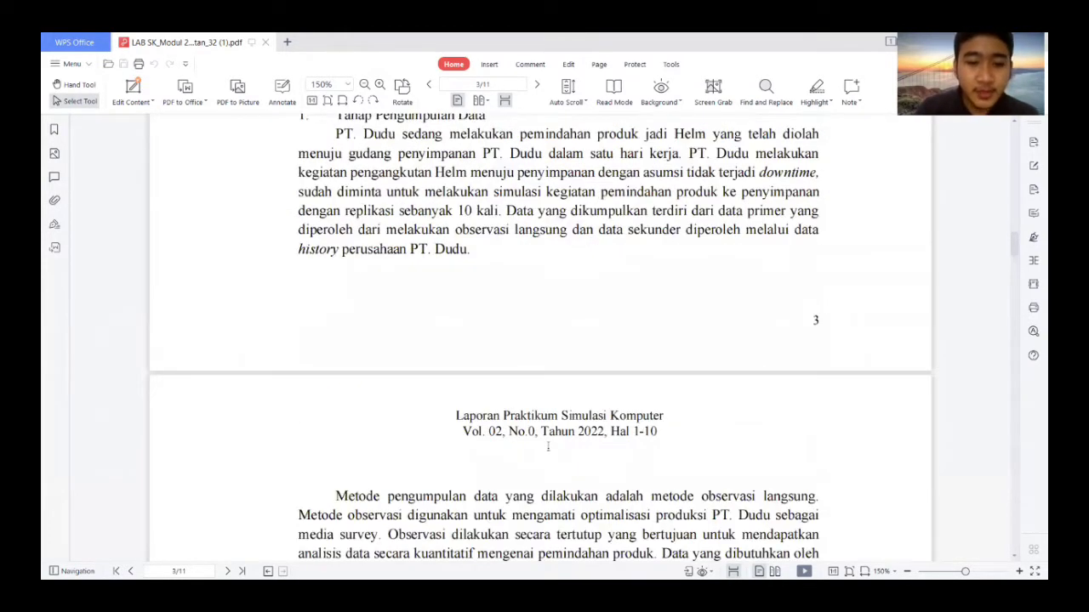
{"action": "scroll", "coordinate": [547, 445], "scroll_direction": "down", "scroll_amount": 5}
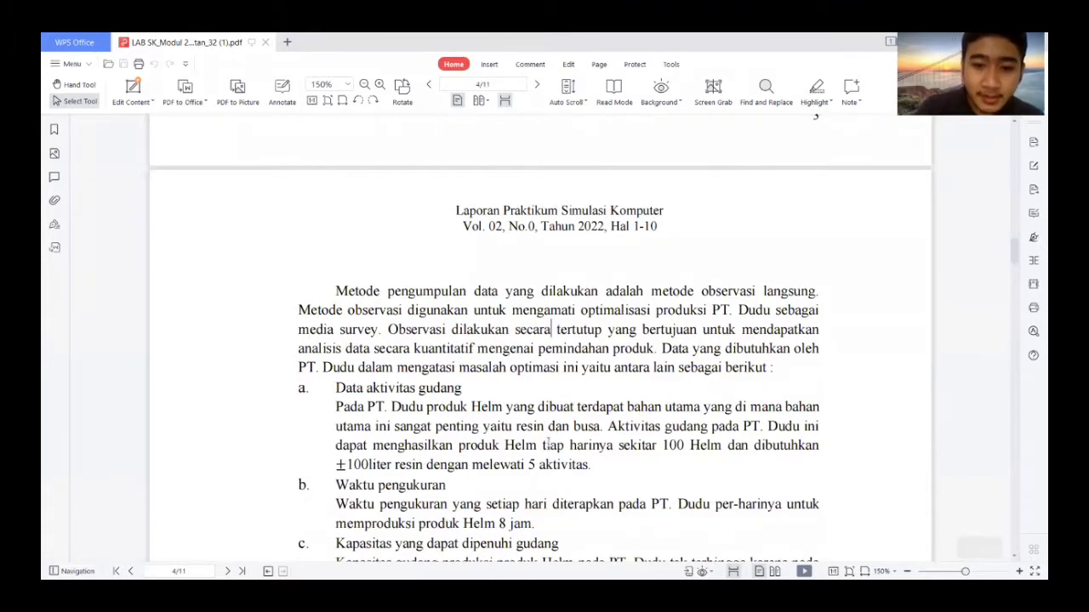
{"action": "scroll", "coordinate": [452, 351], "scroll_direction": "down", "scroll_amount": 2}
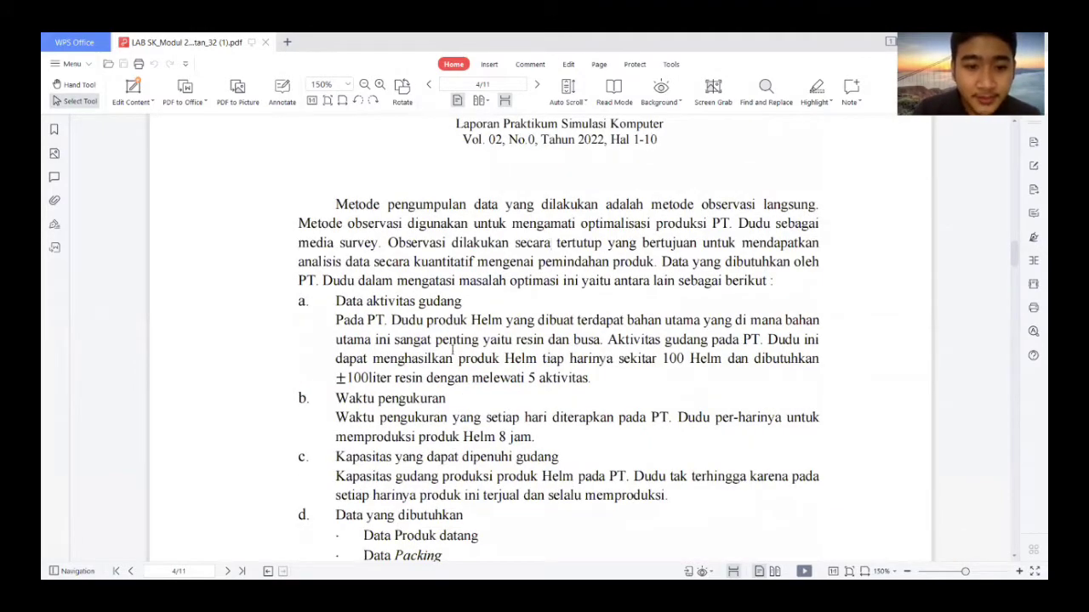
{"action": "scroll", "coordinate": [452, 351], "scroll_direction": "down", "scroll_amount": 5}
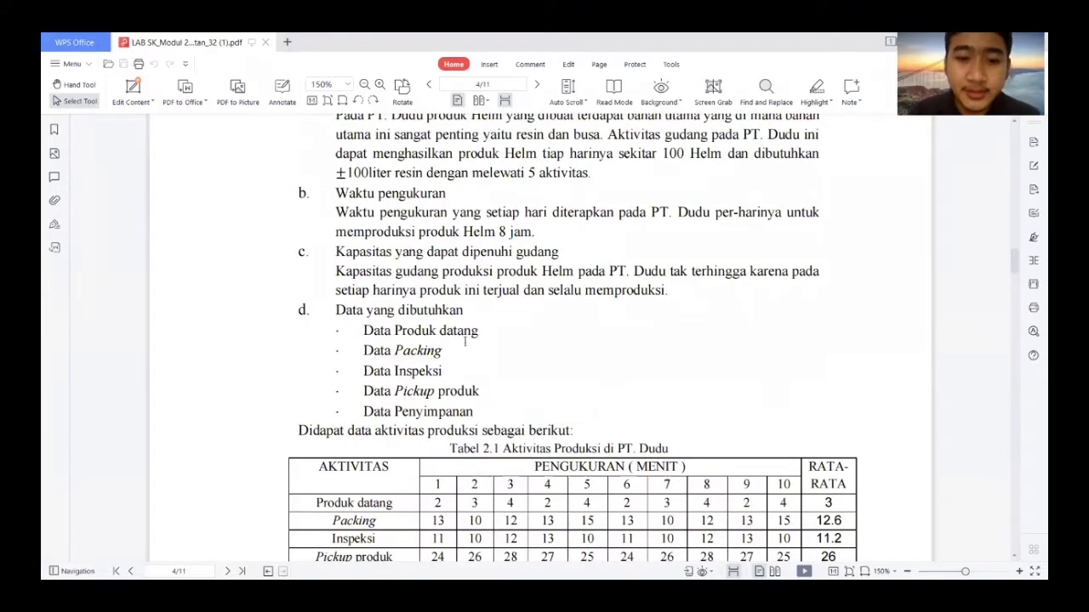
{"action": "scroll", "coordinate": [459, 371], "scroll_direction": "down", "scroll_amount": 1}
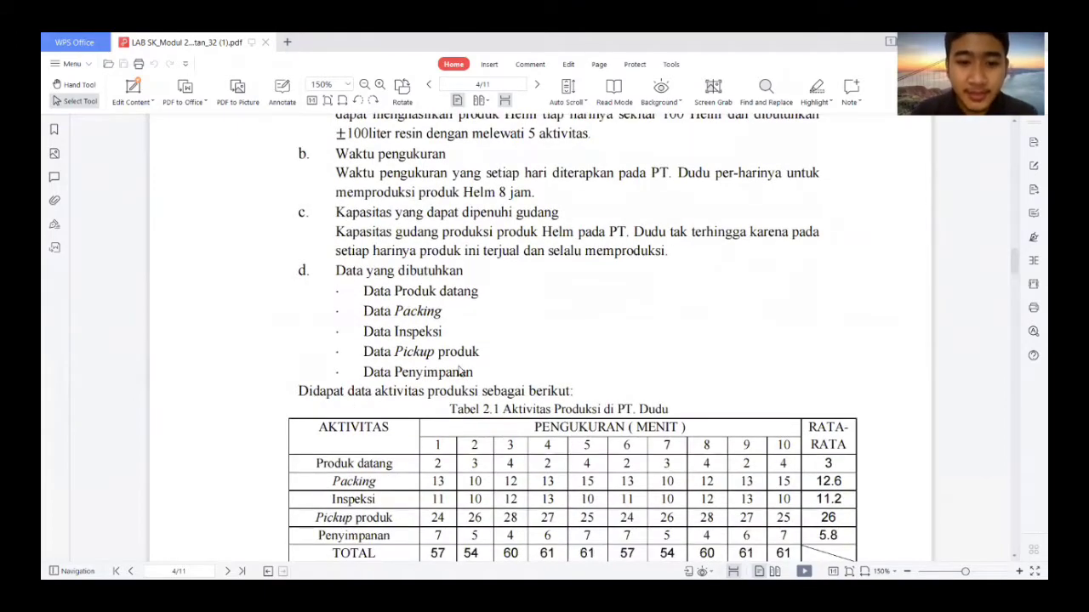
{"action": "scroll", "coordinate": [460, 372], "scroll_direction": "down", "scroll_amount": 1}
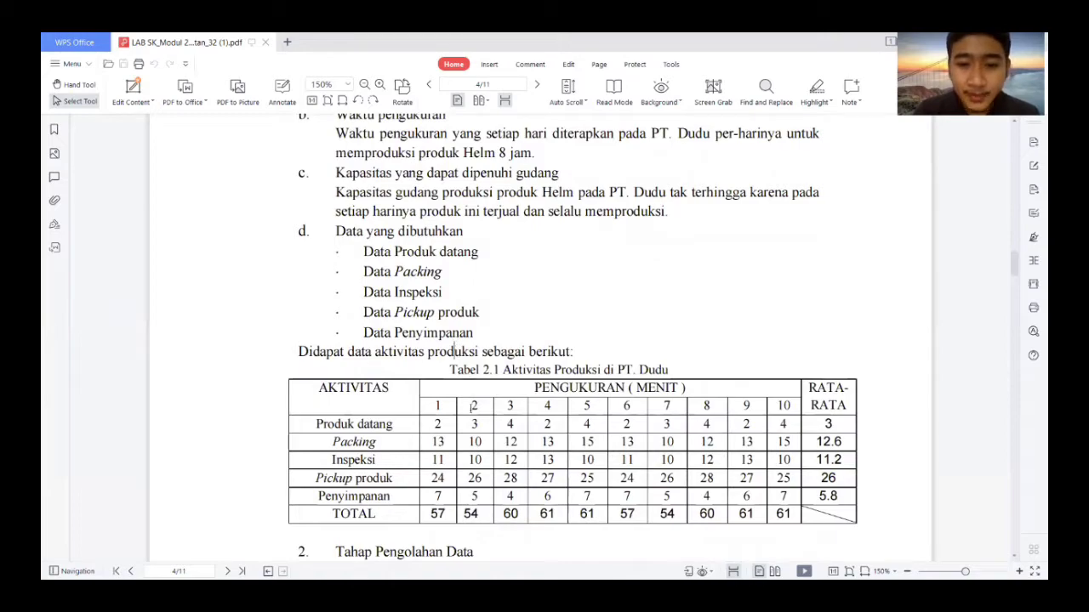
{"action": "scroll", "coordinate": [558, 423], "scroll_direction": "down", "scroll_amount": 3}
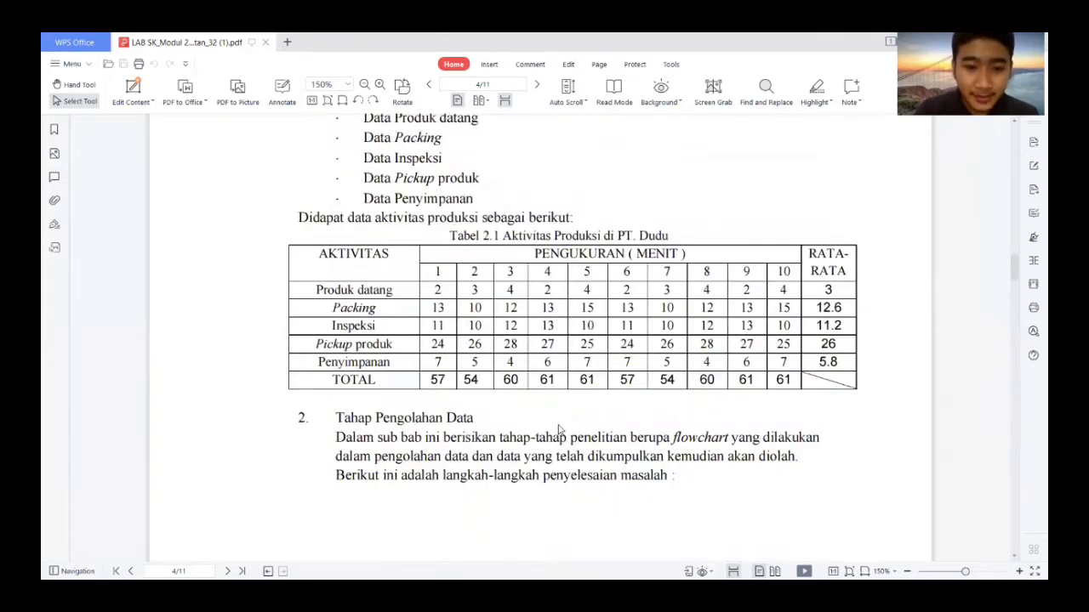
- Review the Tahap Pengolahan Data introduction and the research flowchart on page 5 from Mulai down to Pengumpulan data
{"action": "scroll", "coordinate": [558, 429], "scroll_direction": "down", "scroll_amount": 5}
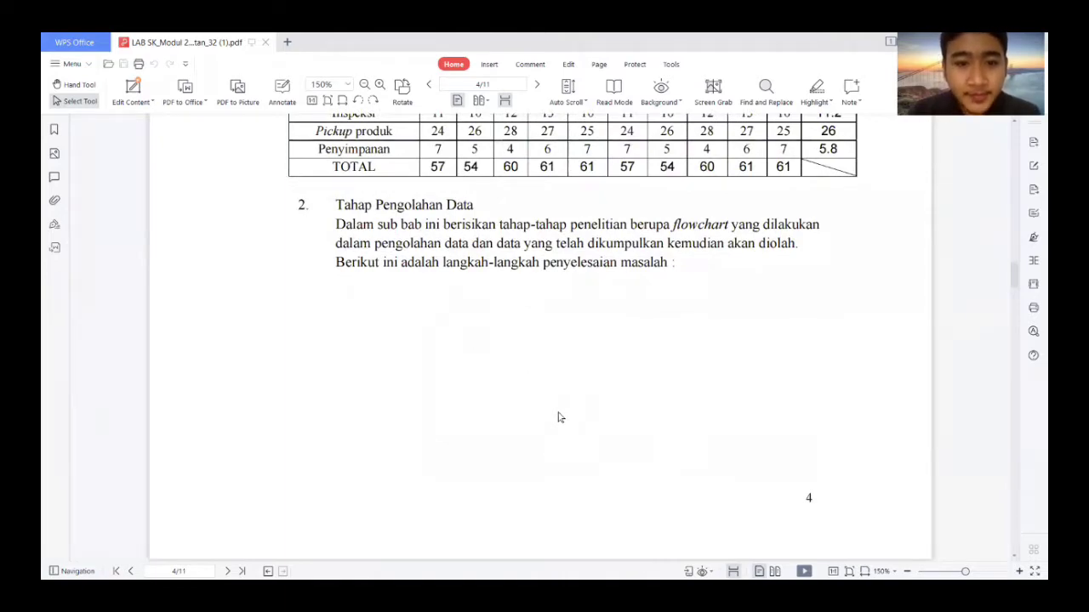
{"action": "scroll", "coordinate": [559, 418], "scroll_direction": "down", "scroll_amount": 1}
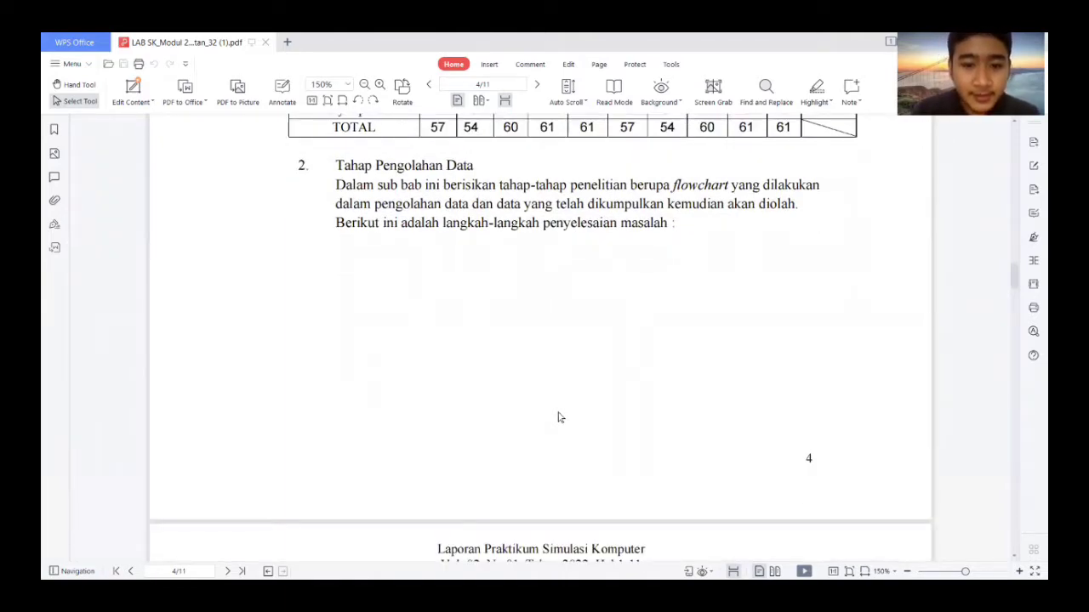
{"action": "scroll", "coordinate": [559, 418], "scroll_direction": "down", "scroll_amount": 10}
{"action": "scroll", "coordinate": [558, 410], "scroll_direction": "down", "scroll_amount": 1}
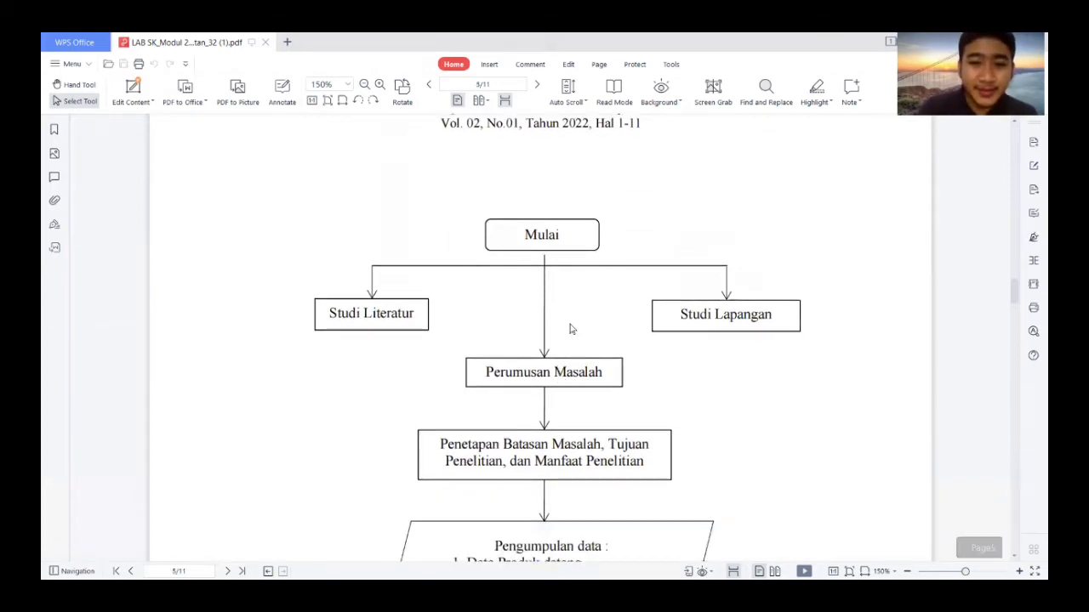
{"action": "left_click_drag", "start_coordinate": [566, 373], "coordinate": [554, 373]}
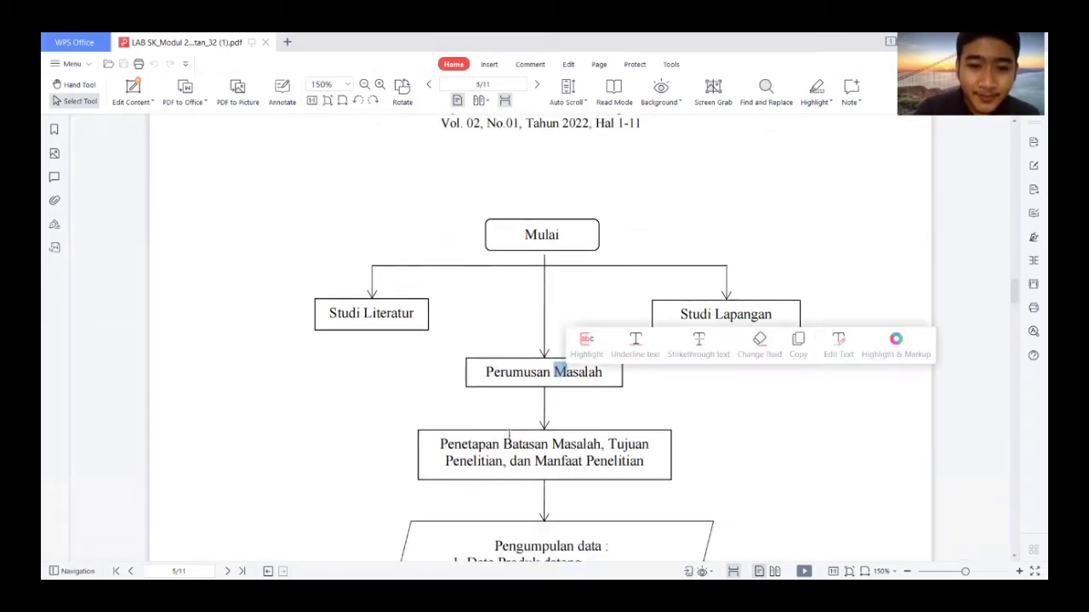
{"action": "left_click", "coordinate": [509, 435]}
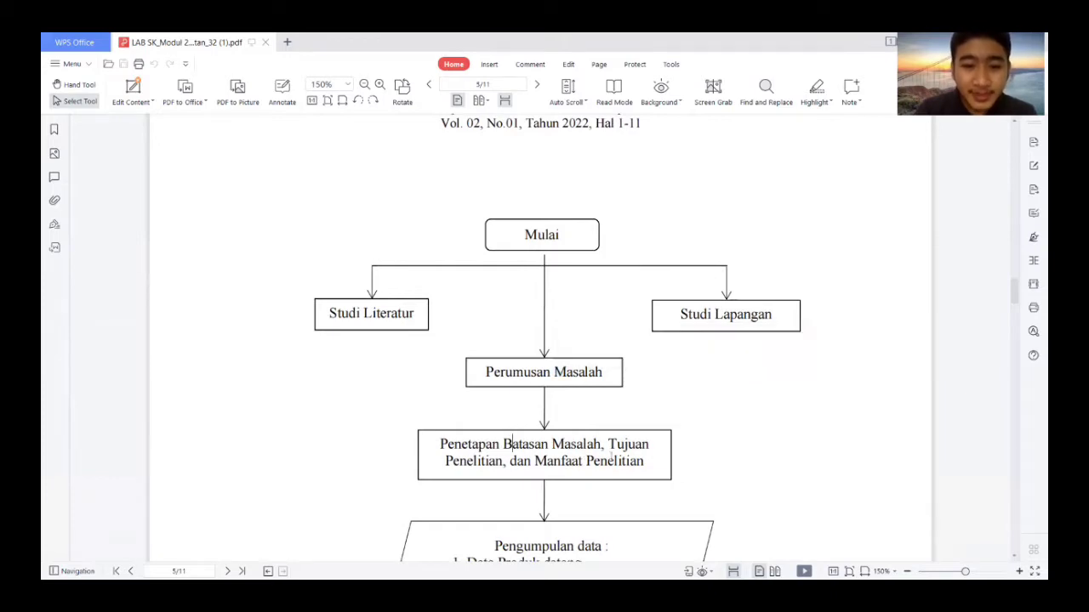
{"action": "scroll", "coordinate": [611, 457], "scroll_direction": "down", "scroll_amount": 2}
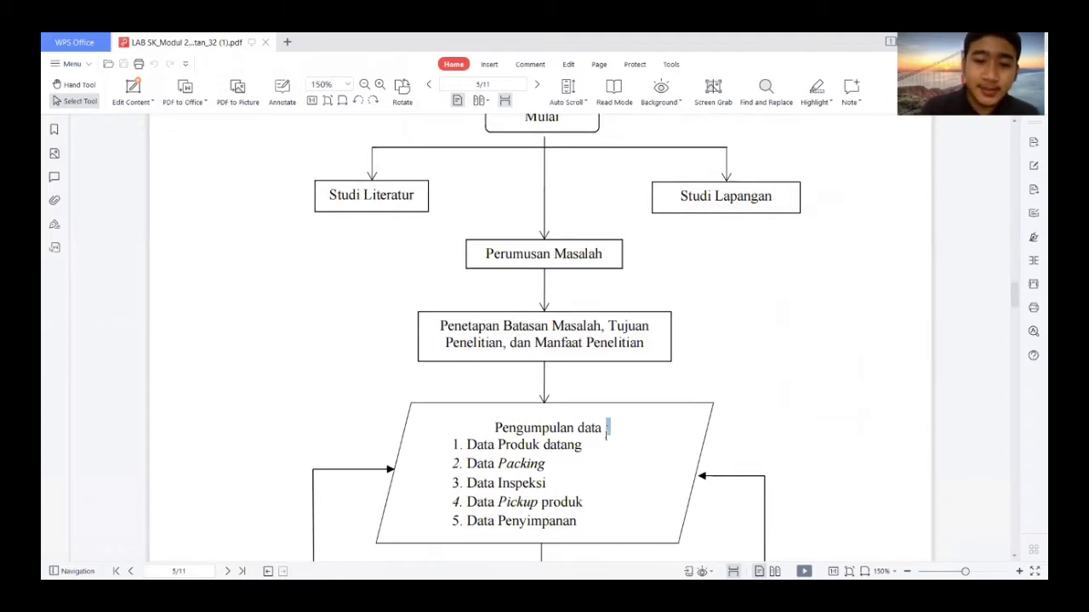
{"action": "left_click_drag", "start_coordinate": [611, 428], "coordinate": [602, 428]}
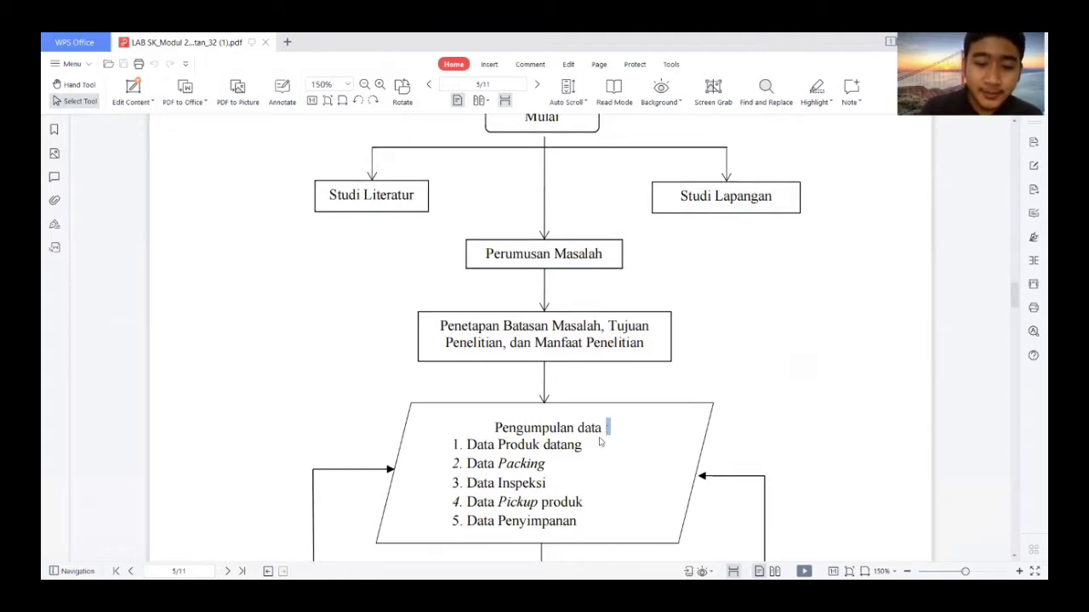
{"action": "left_click", "coordinate": [563, 478]}
- Follow the rest of the flowchart from Pengolahan Data through Verifikasi, Validitas and Hasil dan Pembahasan to Selesai
{"action": "scroll", "coordinate": [562, 471], "scroll_direction": "down", "scroll_amount": 5}
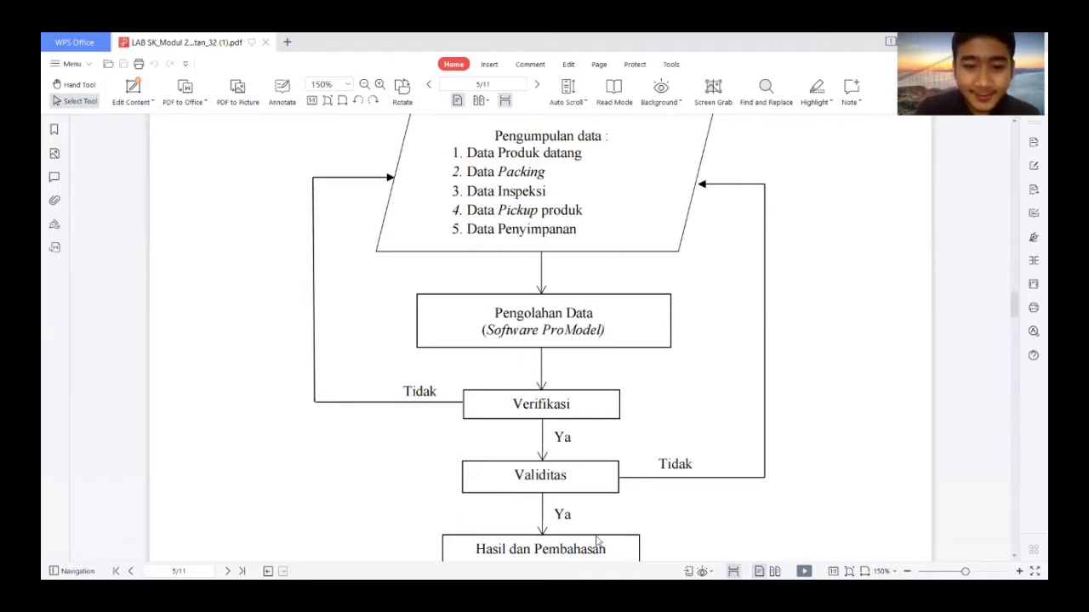
{"action": "scroll", "coordinate": [594, 491], "scroll_direction": "down", "scroll_amount": 1}
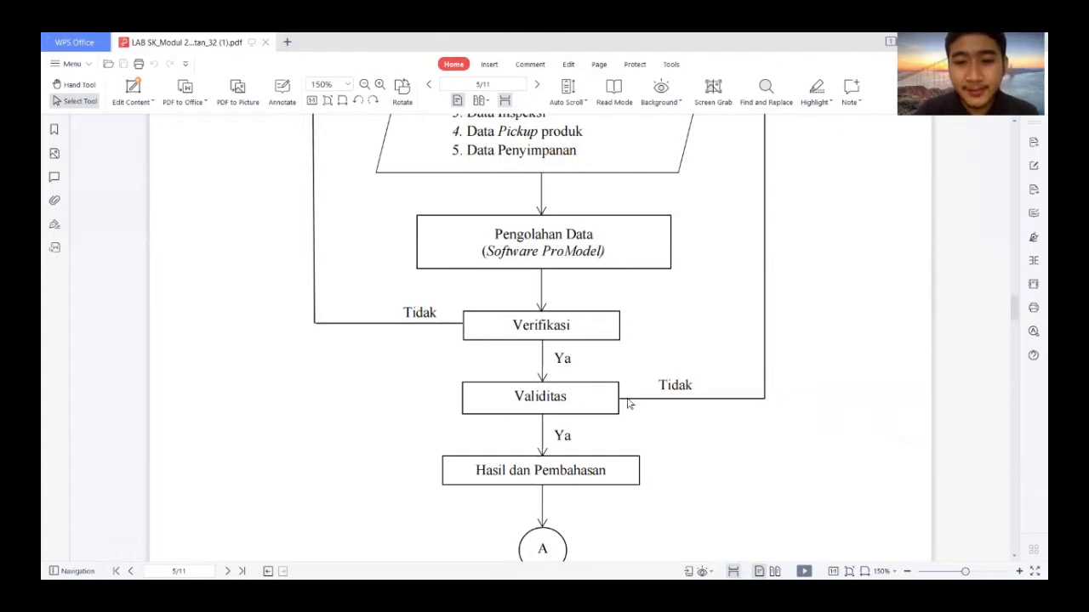
{"action": "scroll", "coordinate": [627, 419], "scroll_direction": "up", "scroll_amount": 1}
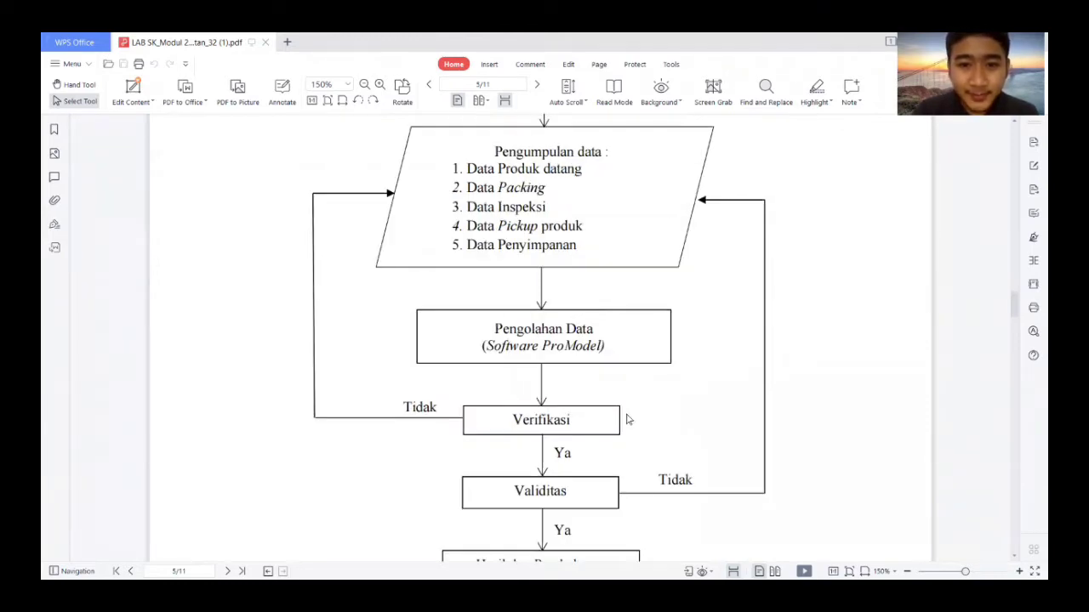
{"action": "scroll", "coordinate": [627, 419], "scroll_direction": "down", "scroll_amount": 2}
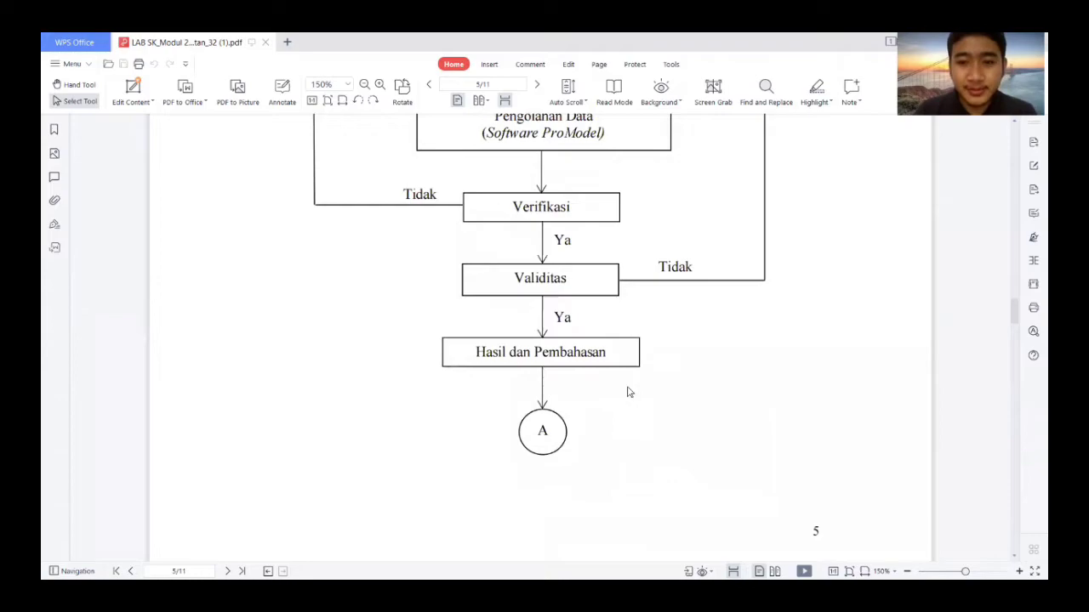
{"action": "scroll", "coordinate": [629, 393], "scroll_direction": "down", "scroll_amount": 3}
{"action": "scroll", "coordinate": [630, 392], "scroll_direction": "down", "scroll_amount": 2}
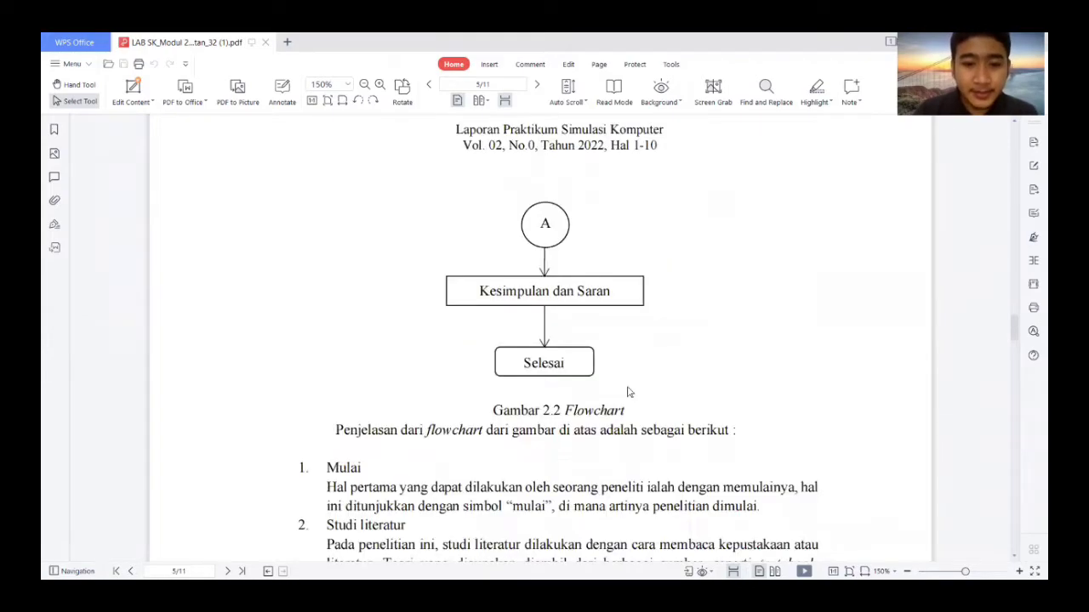
- Skim the written explanations of the flowchart stages below Gambar 2.2, from Mulai through Validasi and beyond
{"action": "scroll", "coordinate": [630, 393], "scroll_direction": "down", "scroll_amount": 1}
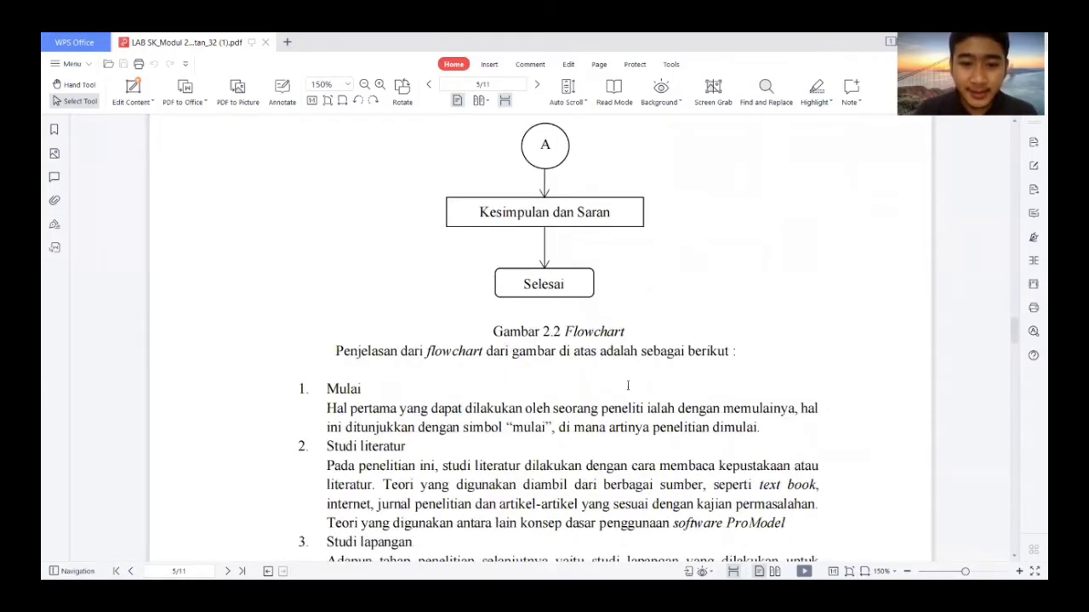
{"action": "scroll", "coordinate": [627, 385], "scroll_direction": "down", "scroll_amount": 4}
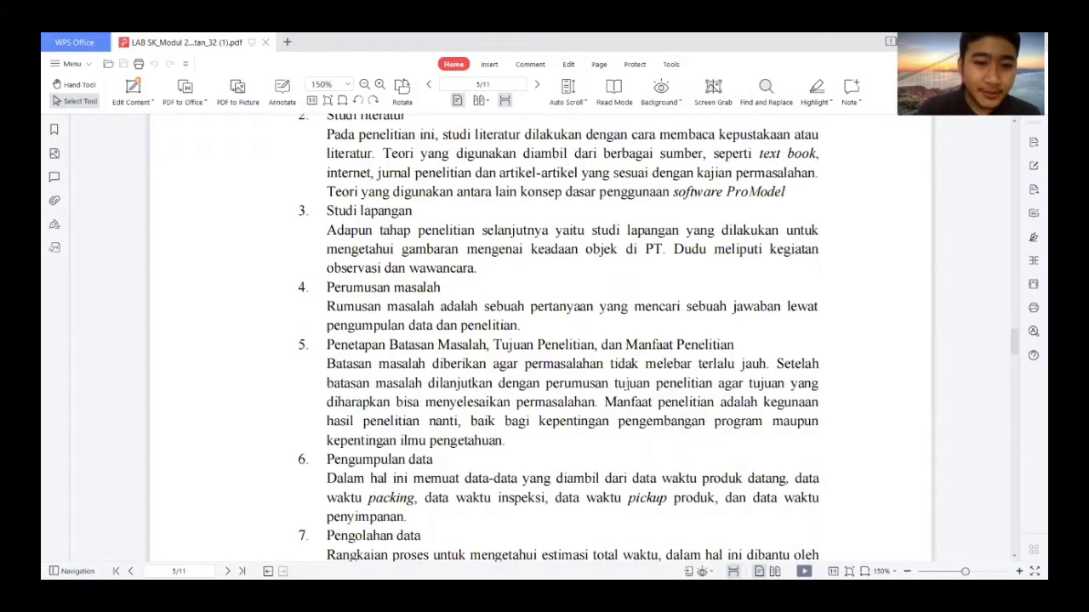
{"action": "scroll", "coordinate": [630, 389], "scroll_direction": "down", "scroll_amount": 4}
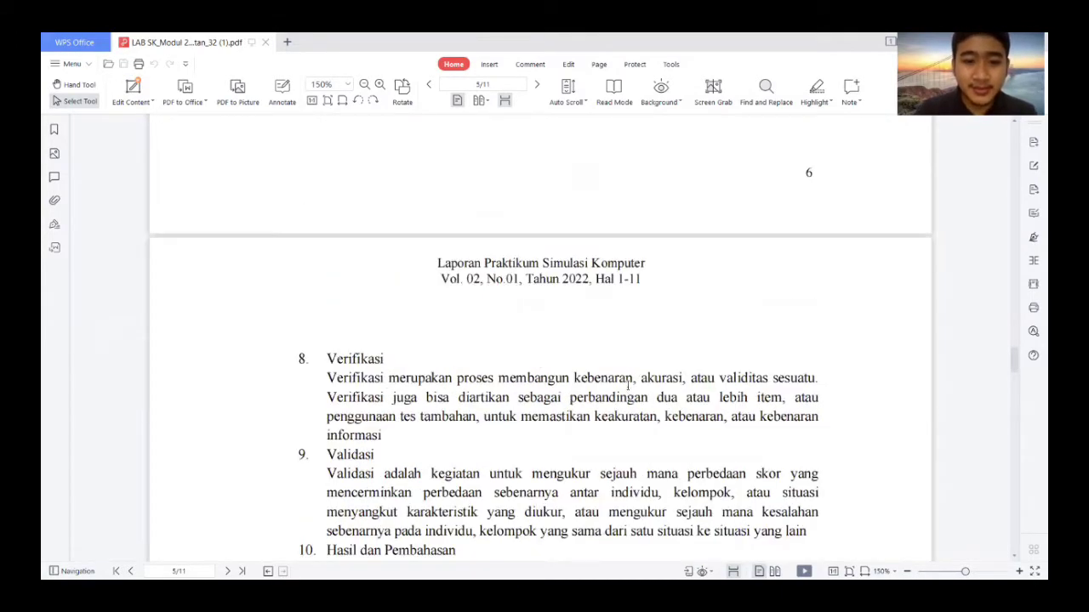
{"action": "scroll", "coordinate": [629, 386], "scroll_direction": "down", "scroll_amount": 2}
{"action": "scroll", "coordinate": [628, 385], "scroll_direction": "down", "scroll_amount": 2}
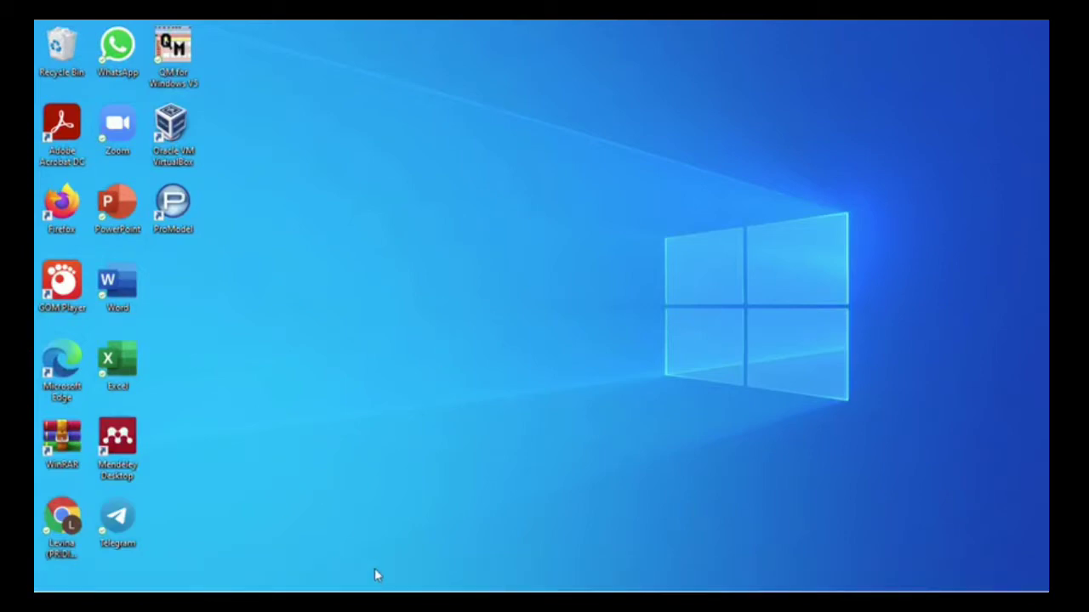
- Switch to Microsoft Edge, review the required data and Tabel 2.1 in data.pdf at a larger size, and return to the desktop
{"action": "mouse_move", "coordinate": [225, 585]}
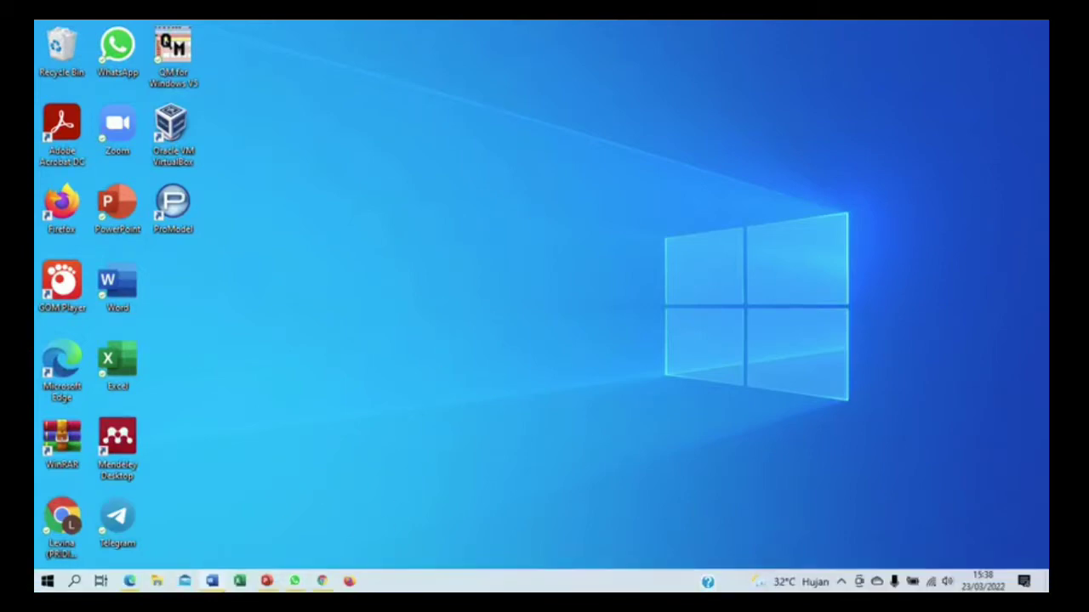
{"action": "left_click", "coordinate": [129, 582]}
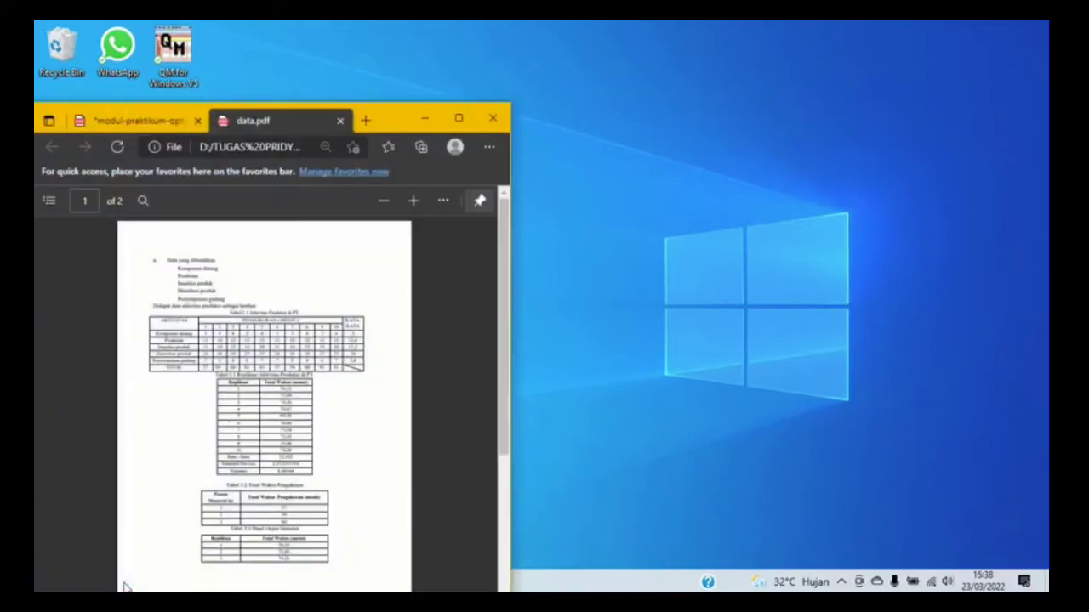
{"action": "left_click", "coordinate": [458, 118]}
{"action": "scroll", "coordinate": [450, 195], "scroll_direction": "up", "scroll_amount": 2}
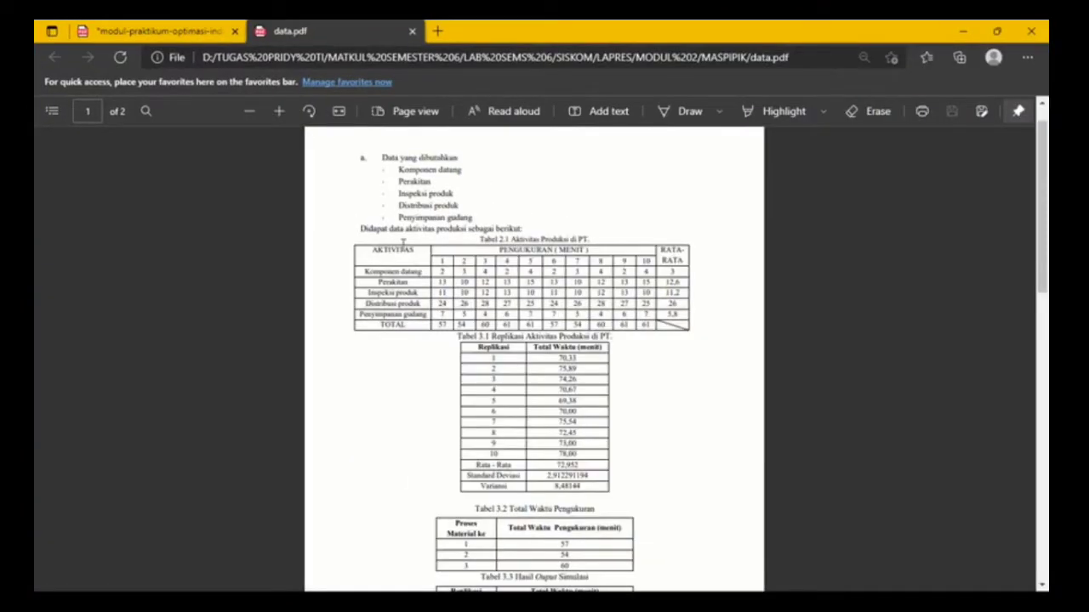
{"action": "scroll", "coordinate": [403, 244], "scroll_direction": "up", "scroll_amount": 3}
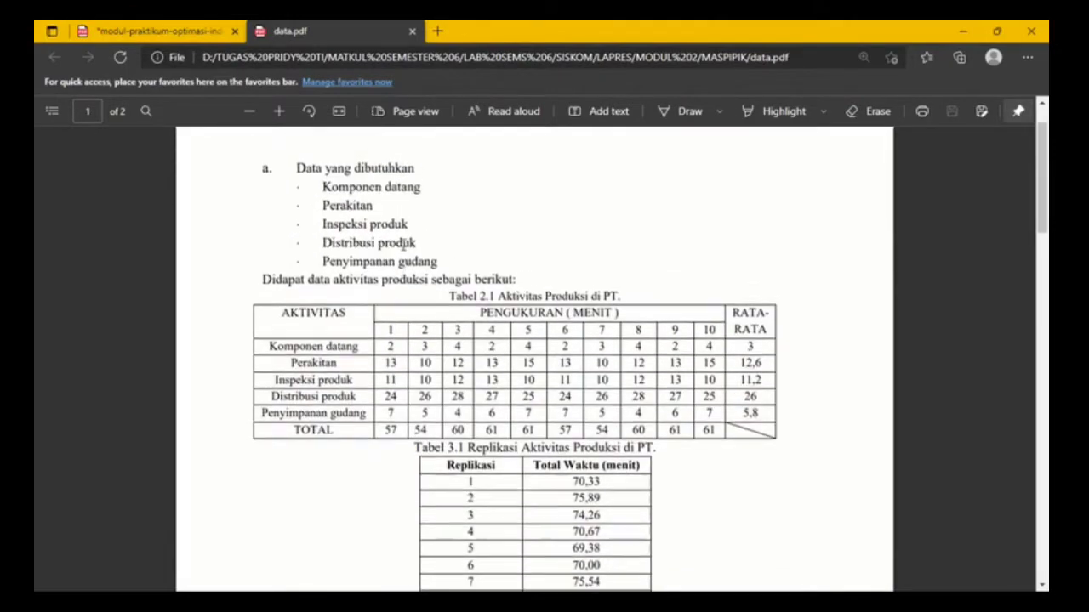
{"action": "scroll", "coordinate": [403, 244], "scroll_direction": "down", "scroll_amount": 2}
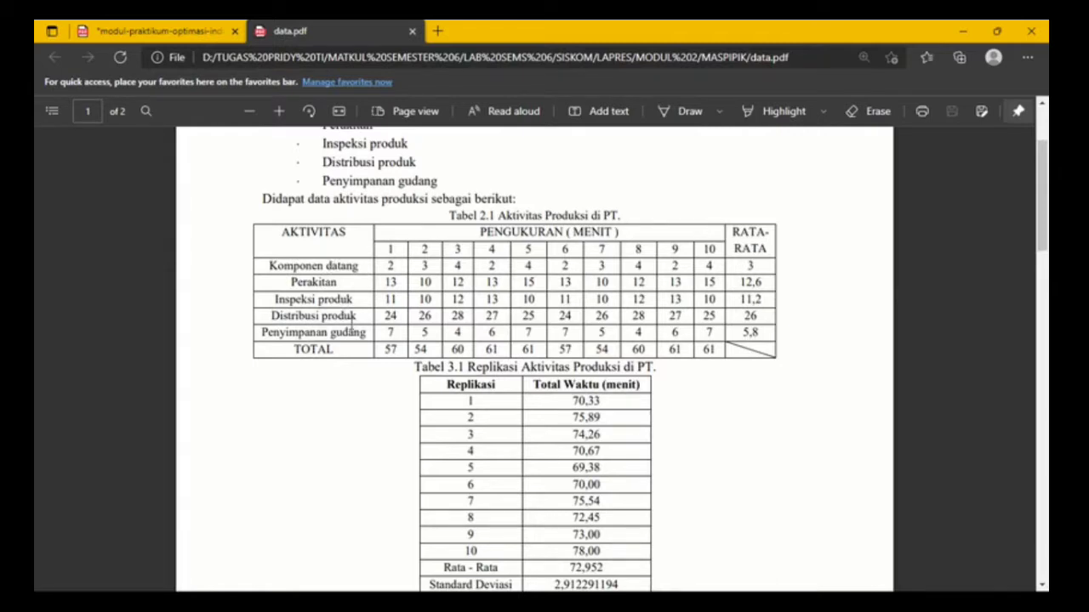
{"action": "left_click", "coordinate": [962, 34]}
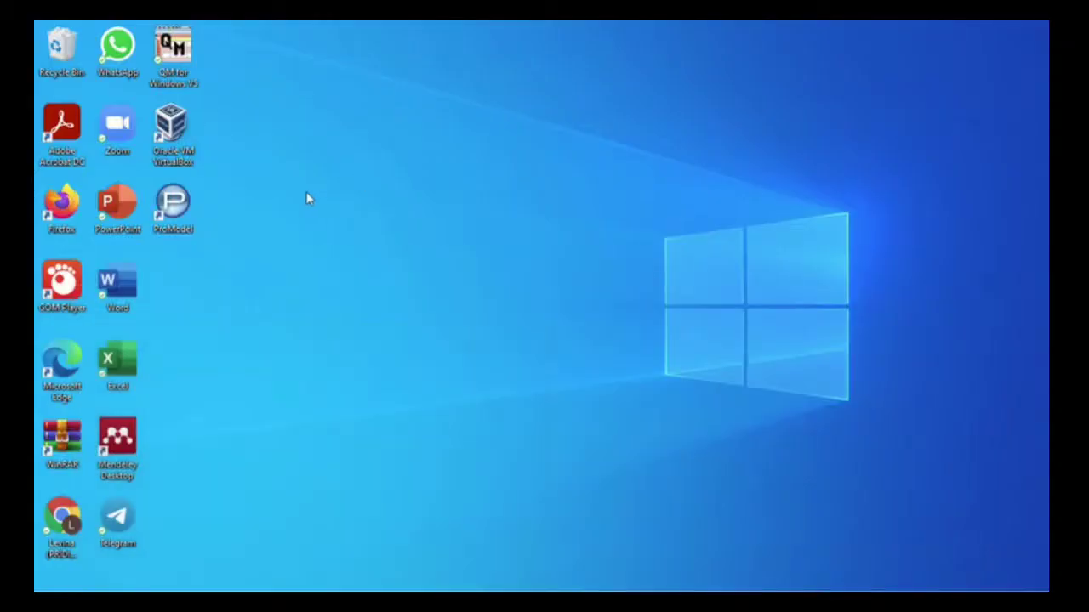
- Launch ProModel from the desktop and dismiss the Student Version notice and the shortcut panel
{"action": "double_click", "coordinate": [173, 201]}
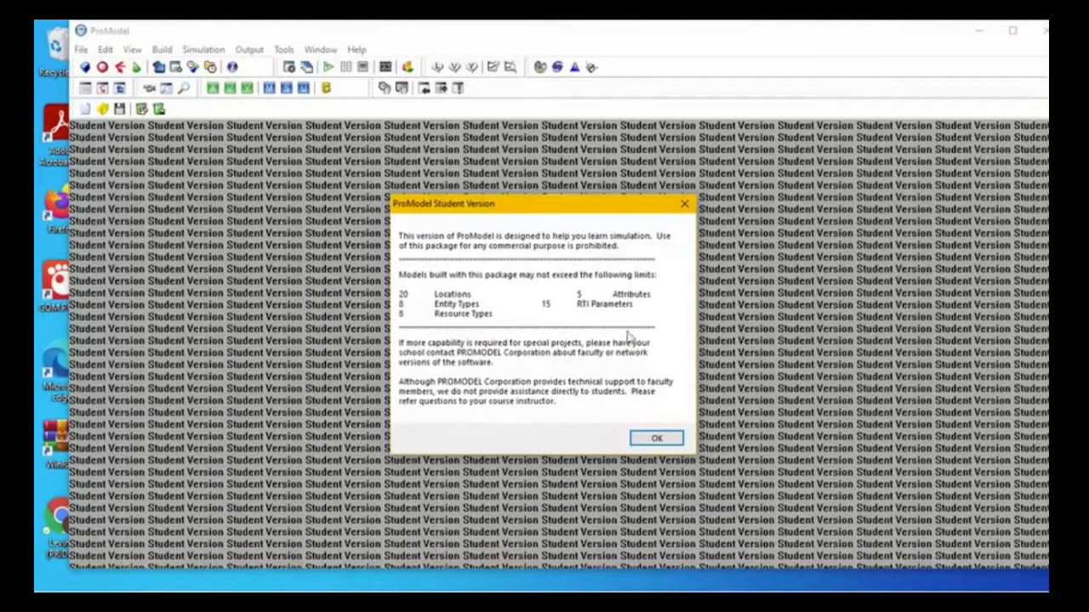
{"action": "left_click", "coordinate": [670, 440]}
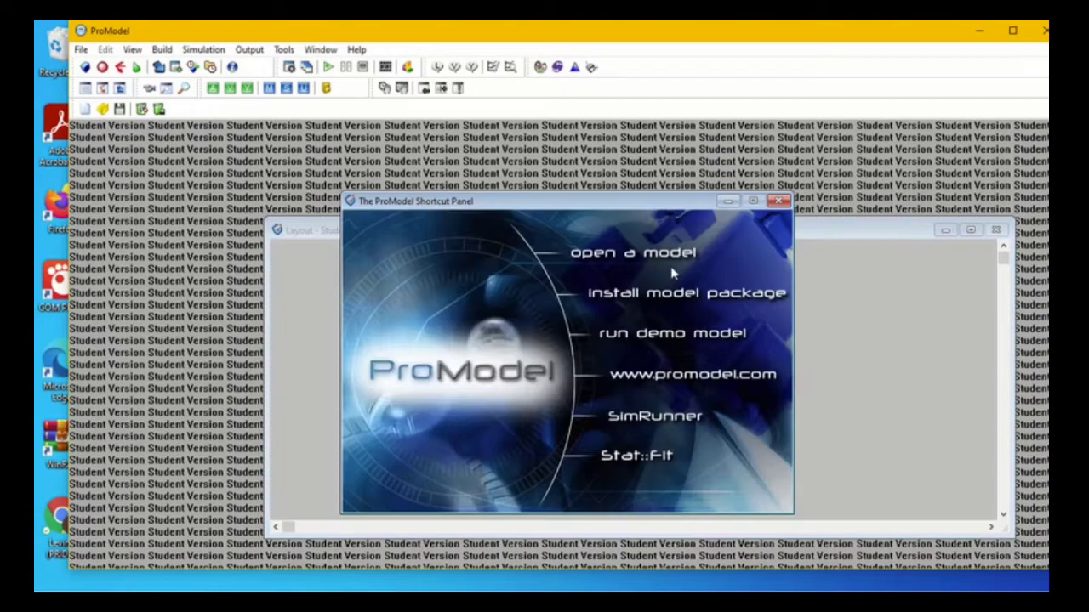
{"action": "left_click", "coordinate": [776, 203]}
- Create a new model titled PRODUKSI HELM, accepting the default general information settings
{"action": "left_click", "coordinate": [81, 49]}
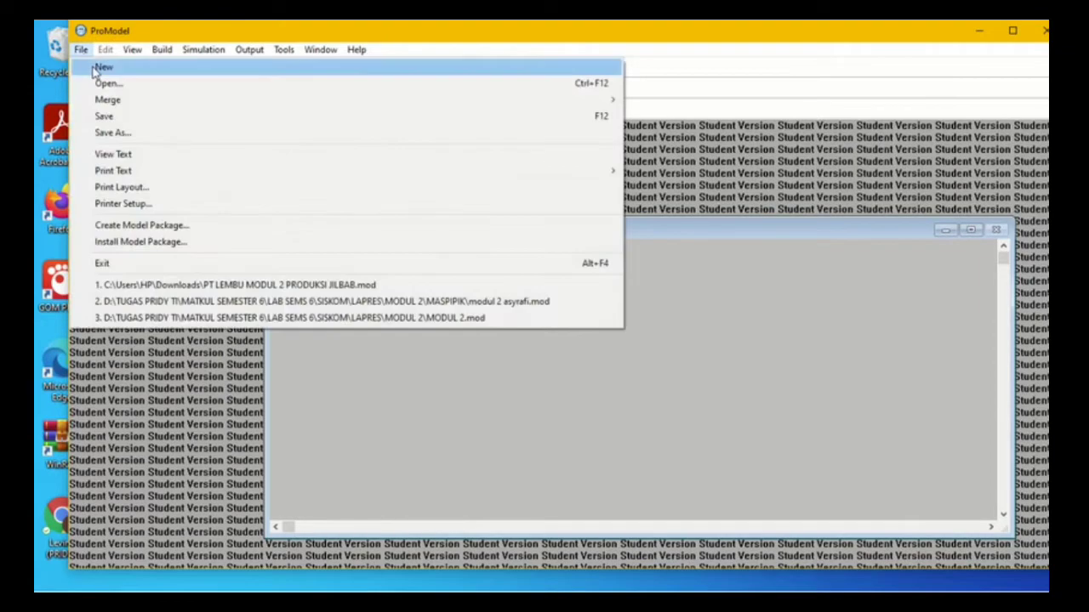
{"action": "left_click", "coordinate": [93, 67]}
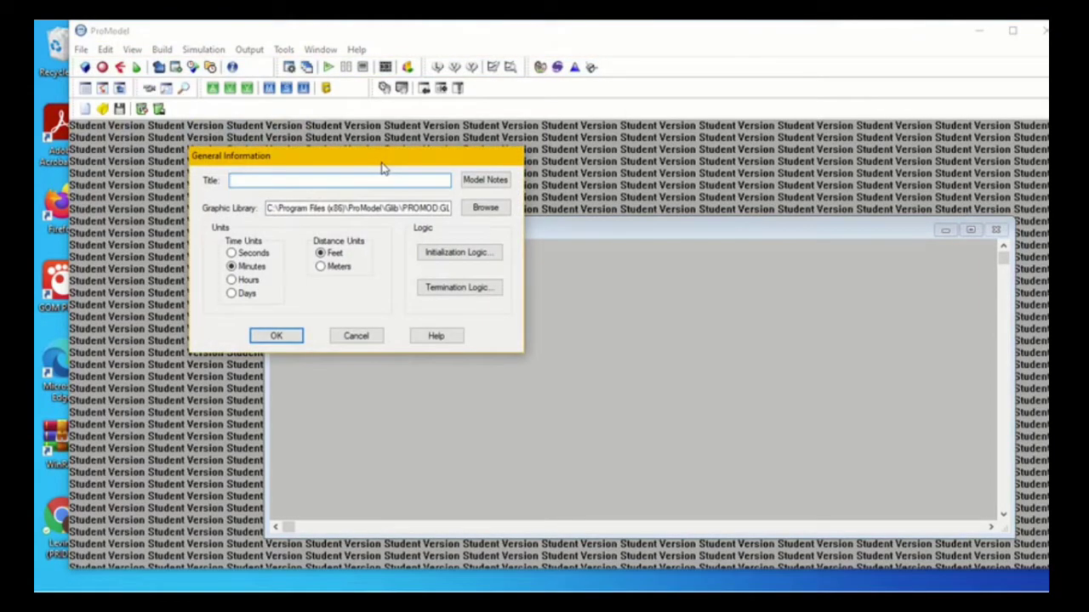
{"action": "type", "text": "PRODUKSI HELM"}
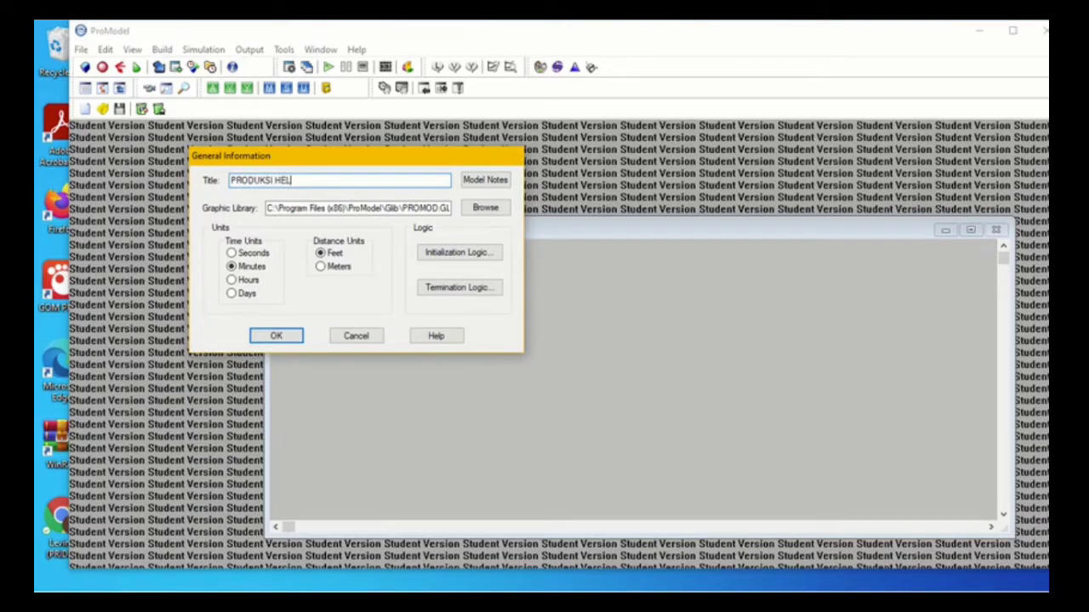
{"action": "left_click", "coordinate": [299, 336]}
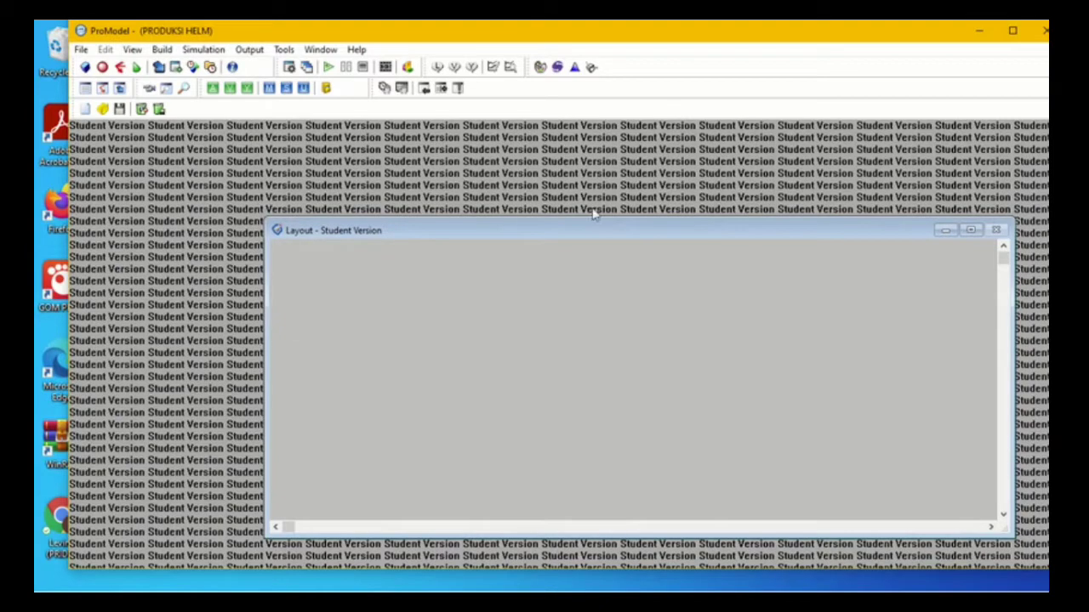
- Maximize the Layout window and open the Locations editor for the model
{"action": "left_click", "coordinate": [969, 231]}
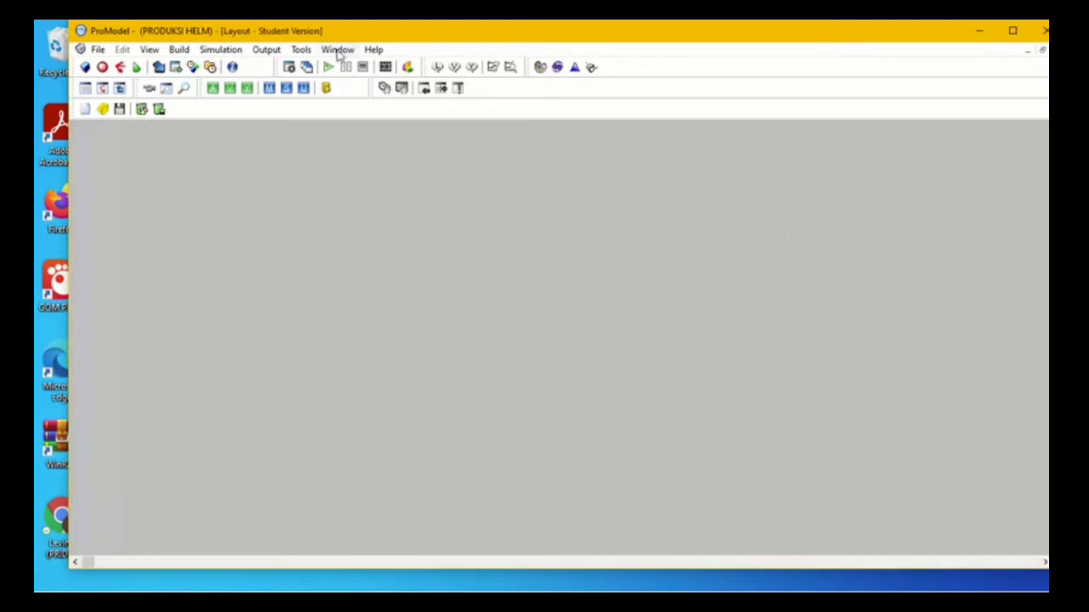
{"action": "left_click", "coordinate": [178, 49]}
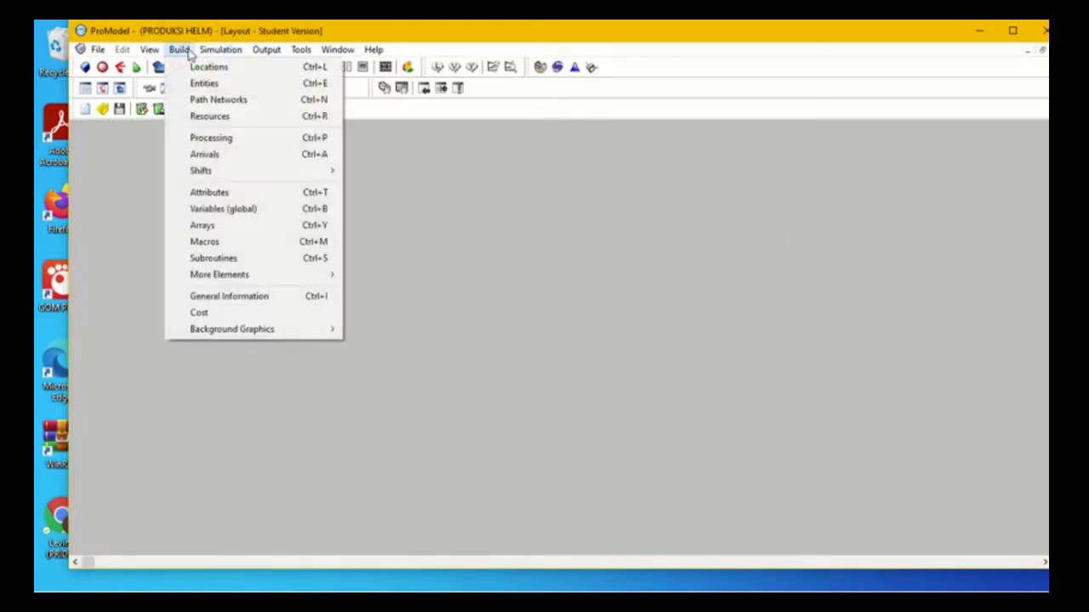
{"action": "left_click", "coordinate": [193, 66]}
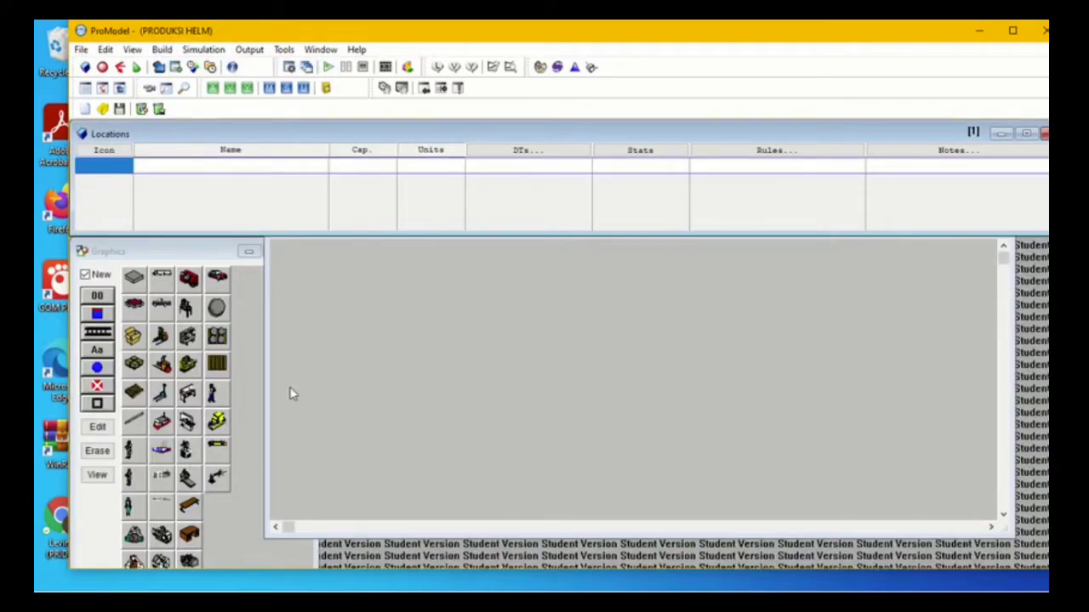
{"action": "mouse_move", "coordinate": [486, 24]}
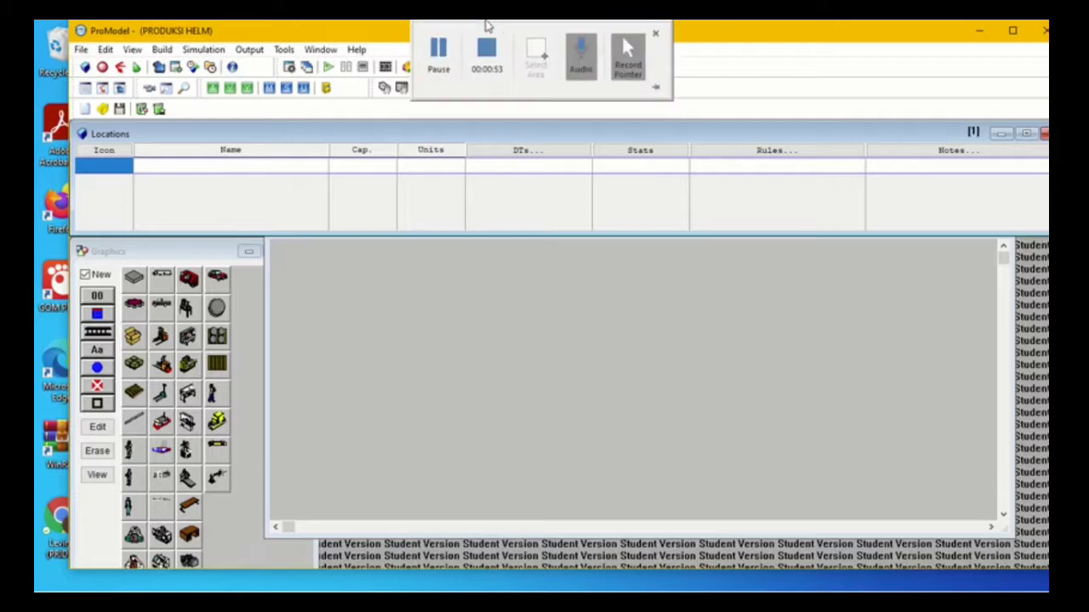
{"action": "left_click", "coordinate": [438, 52]}
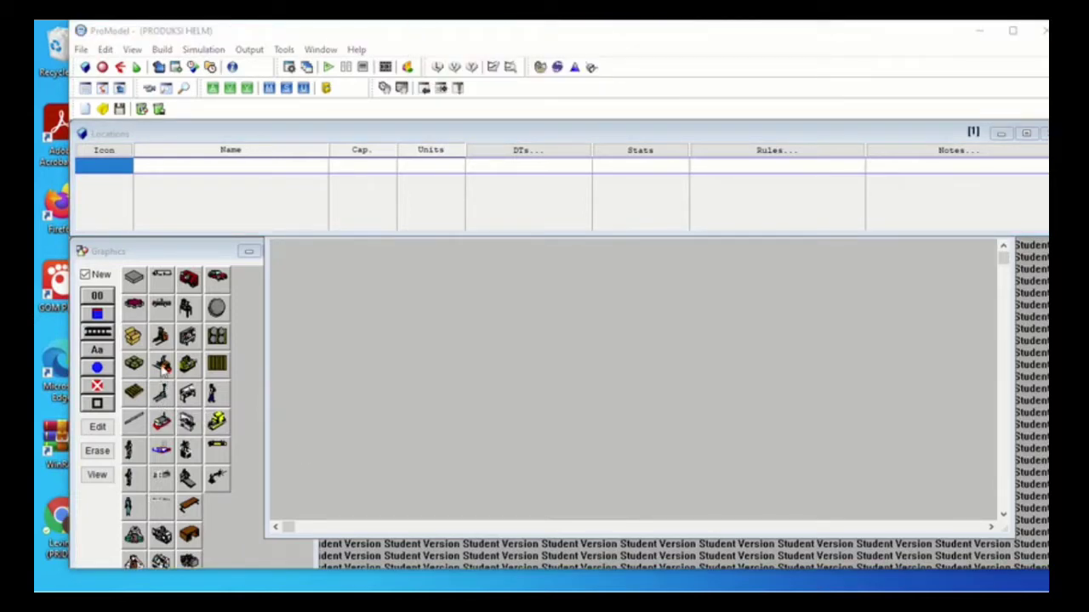
- Place a Forktruck location in the upper-left area of the layout and enlarge its graphic to about twice its size
{"action": "left_click", "coordinate": [162, 364]}
{"action": "left_click", "coordinate": [426, 336]}
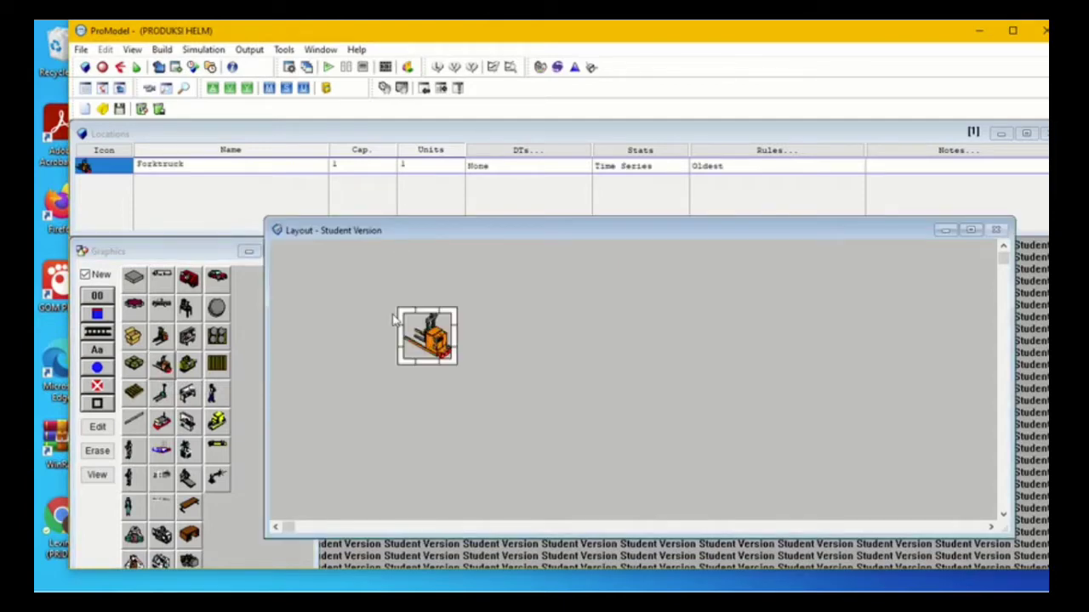
{"action": "left_click_drag", "start_coordinate": [396, 311], "coordinate": [338, 251]}
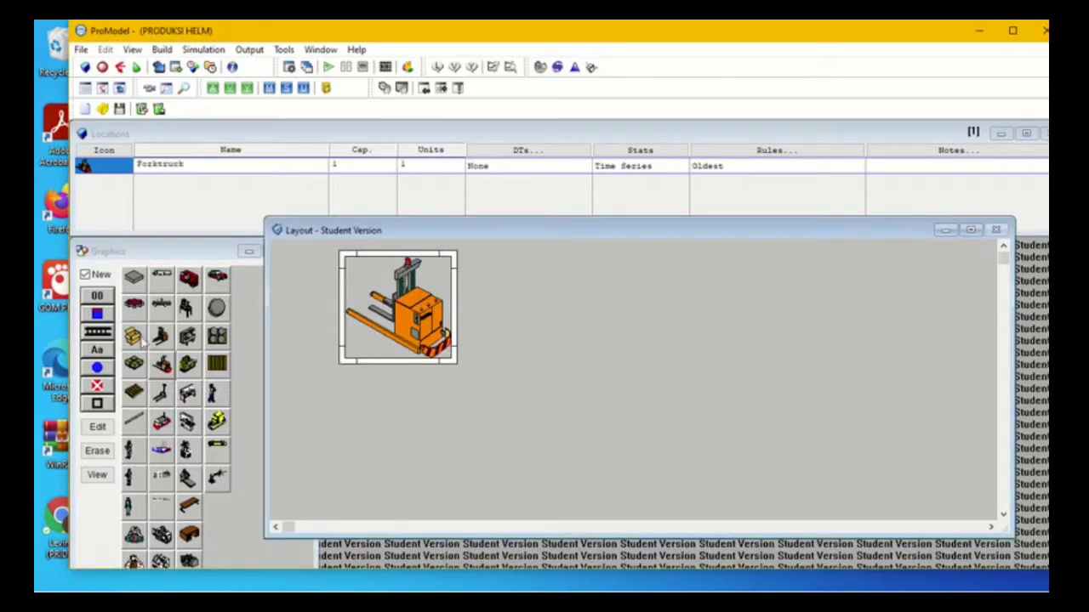
- Add a Box location to the layout beside the Forktruck and enlarge its graphic to about two and a half times its size
{"action": "left_click", "coordinate": [141, 338]}
{"action": "left_click", "coordinate": [194, 164]}
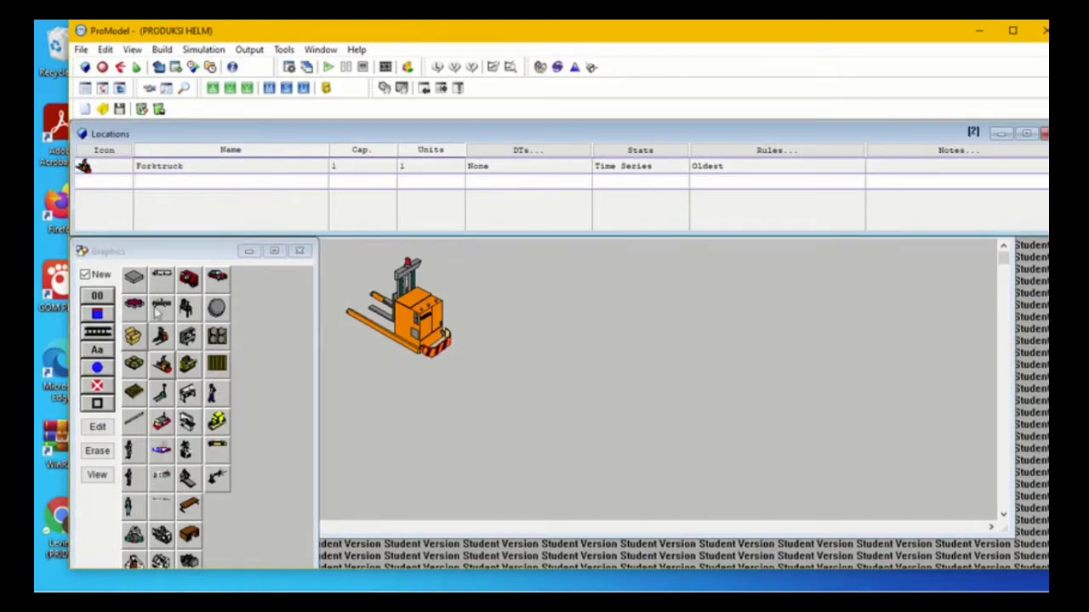
{"action": "left_click", "coordinate": [136, 337]}
{"action": "left_click", "coordinate": [544, 309]}
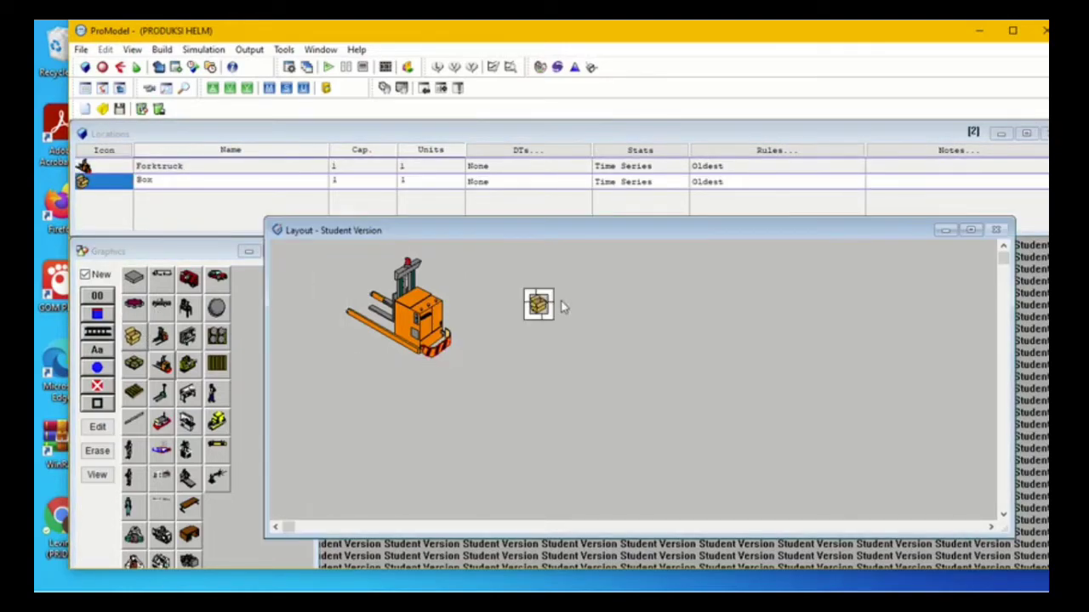
{"action": "left_click_drag", "start_coordinate": [553, 318], "coordinate": [598, 368]}
{"action": "mouse_move", "coordinate": [587, 316]}
{"action": "left_mouse_down"}
{"action": "mouse_move", "coordinate": [604, 295]}
{"action": "mouse_move", "coordinate": [579, 308]}
{"action": "left_mouse_up"}
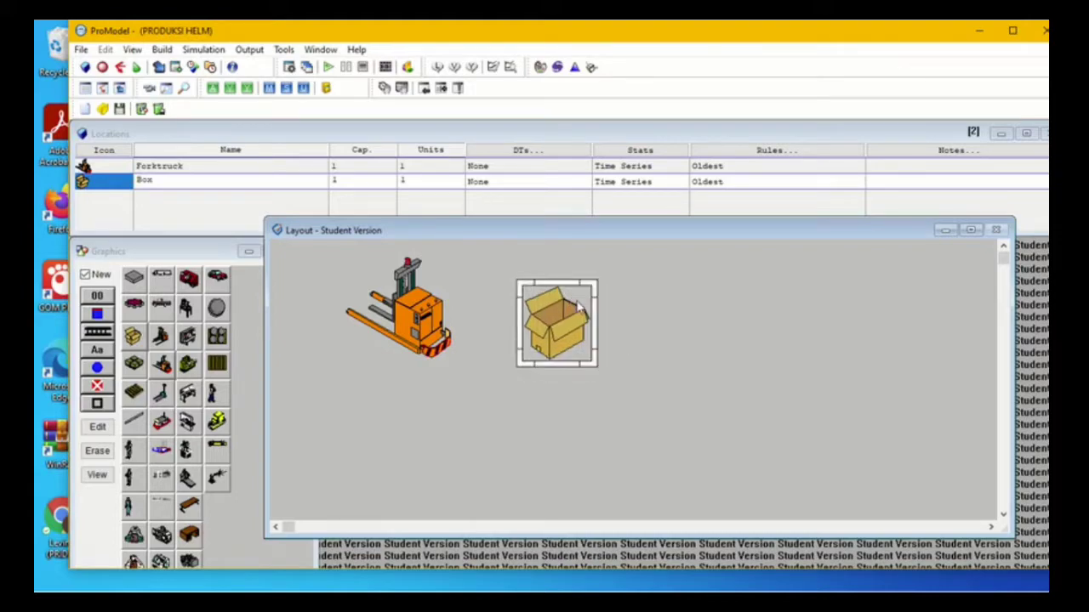
- Add an Inspector location to the layout beyond the Box and enlarge its graphic to about three times its size
{"action": "left_click", "coordinate": [137, 568]}
{"action": "left_click", "coordinate": [228, 181]}
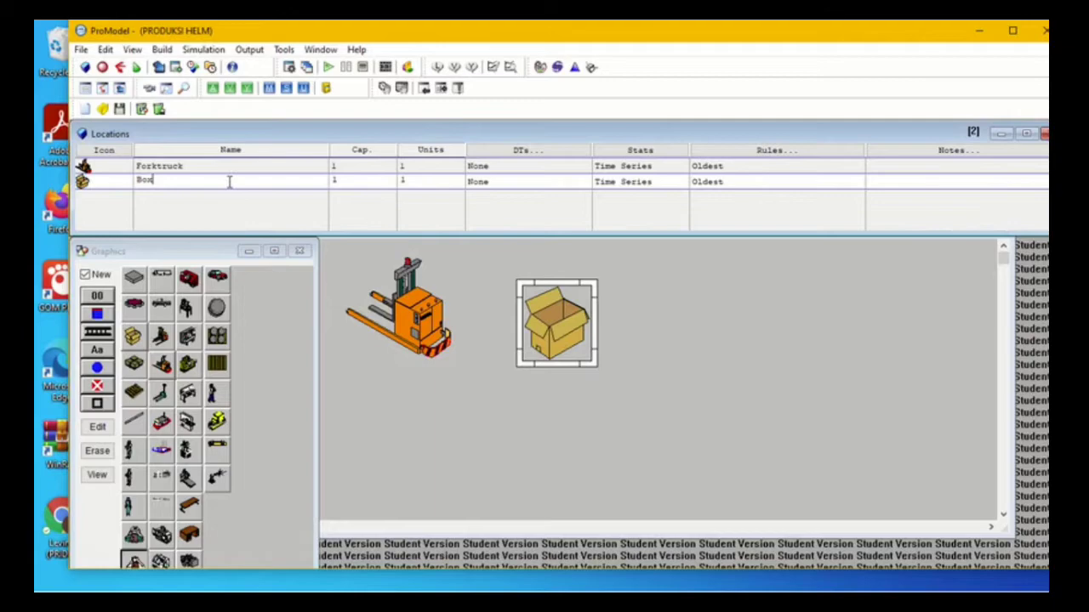
{"action": "key", "text": "Return"}
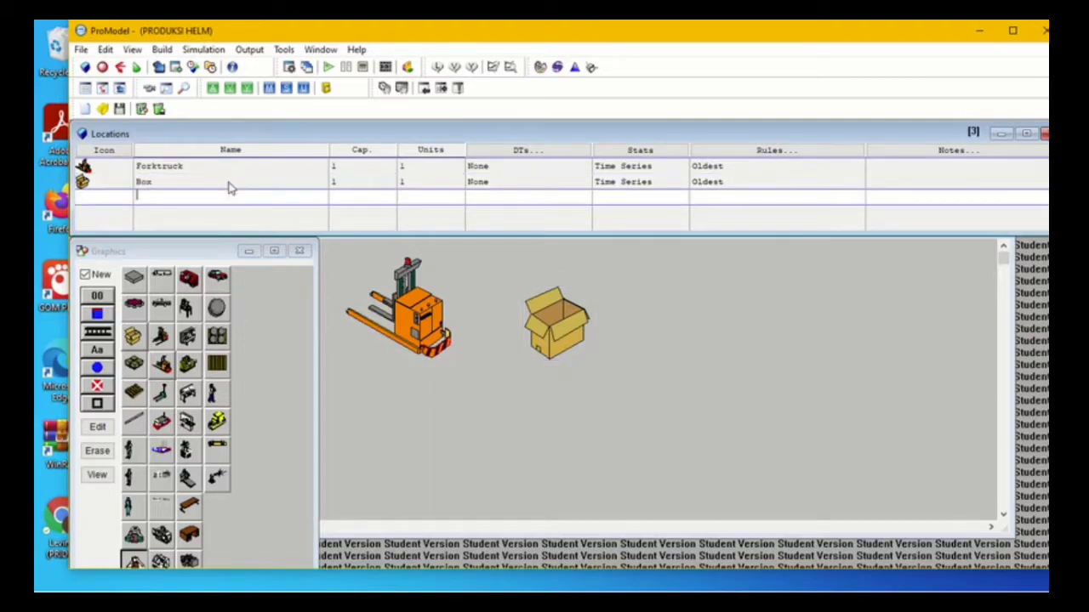
{"action": "left_click", "coordinate": [136, 561]}
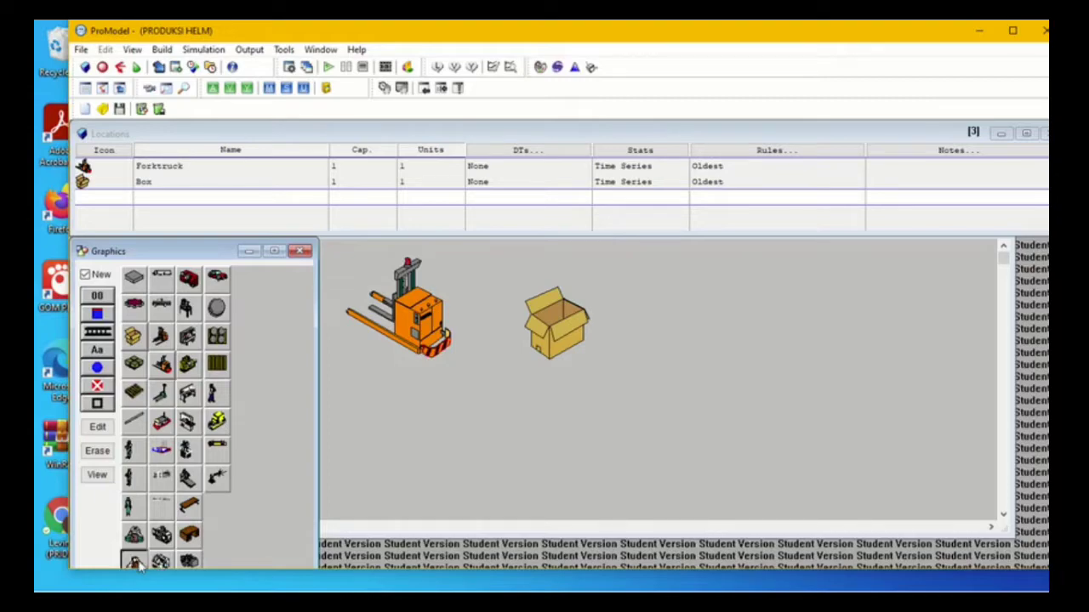
{"action": "left_click", "coordinate": [712, 312]}
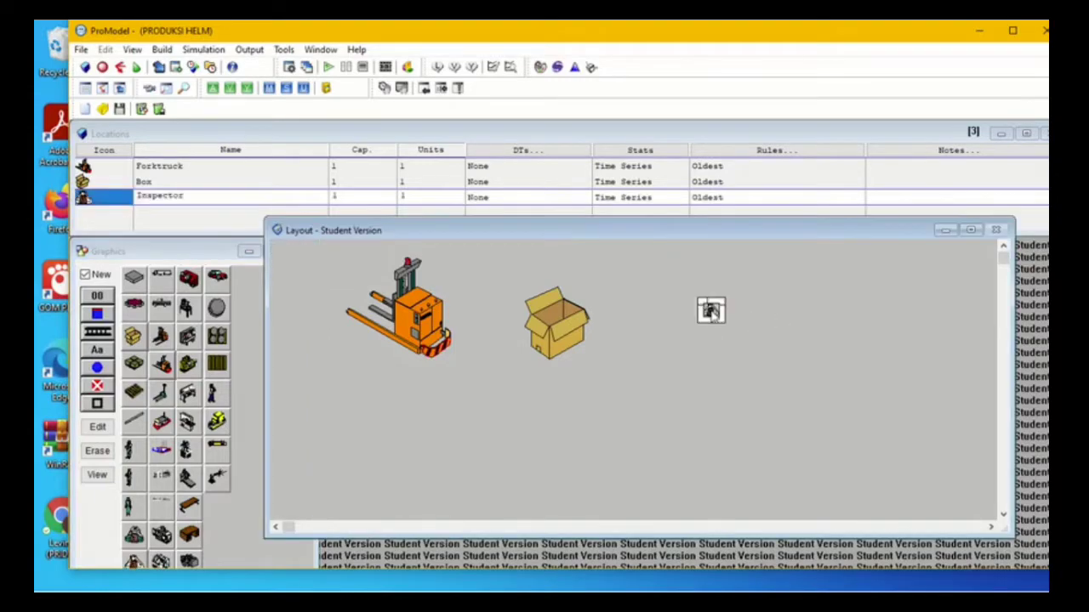
{"action": "left_click_drag", "start_coordinate": [719, 318], "coordinate": [683, 338]}
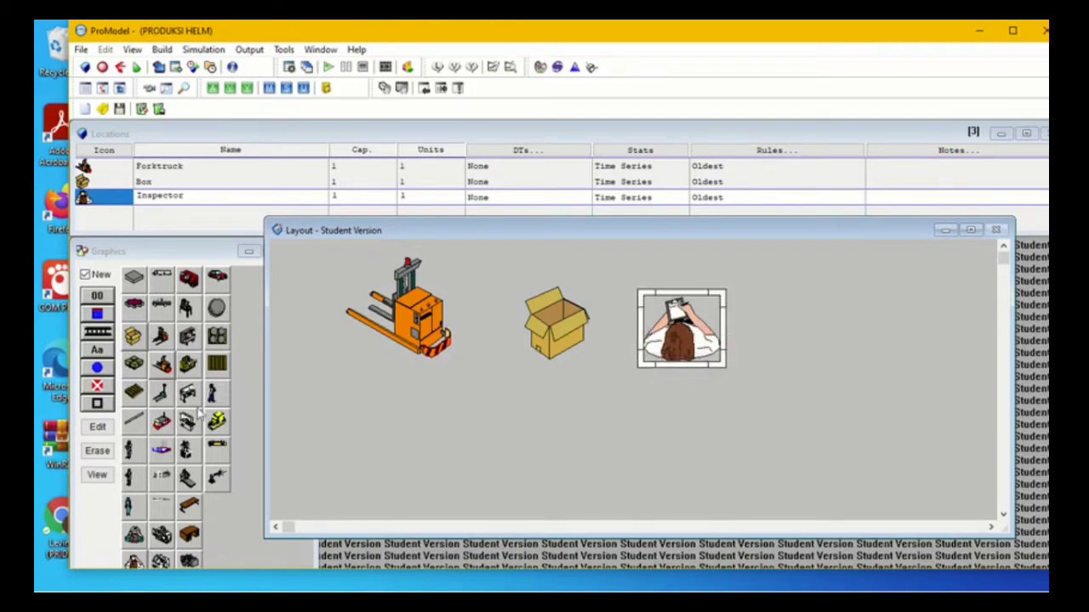
- Add a Semi_Truck location to the layout below the Forktruck
{"action": "left_click", "coordinate": [188, 198]}
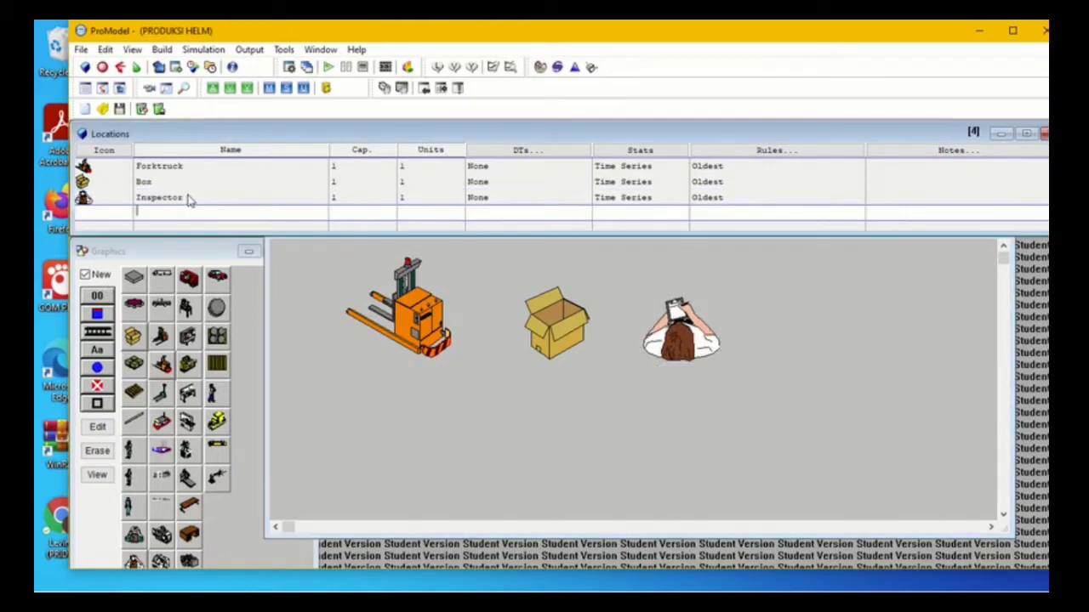
{"action": "left_click", "coordinate": [166, 282]}
{"action": "left_click", "coordinate": [446, 434]}
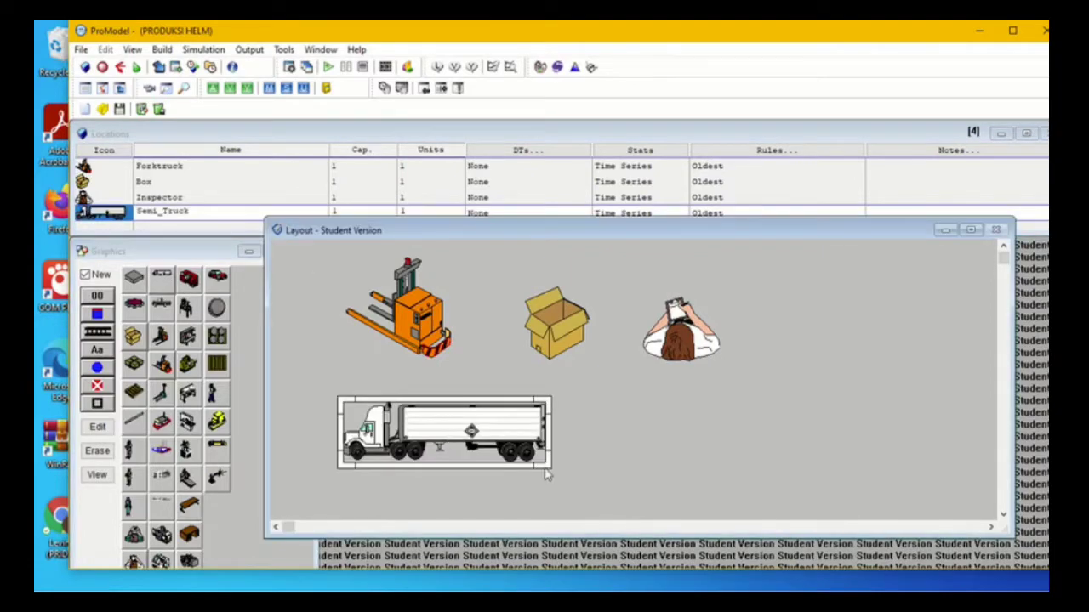
- Add a Building location, shrink its graphic to well under half size, and place it in the same row as the Semi_Truck
{"action": "left_click", "coordinate": [212, 211]}
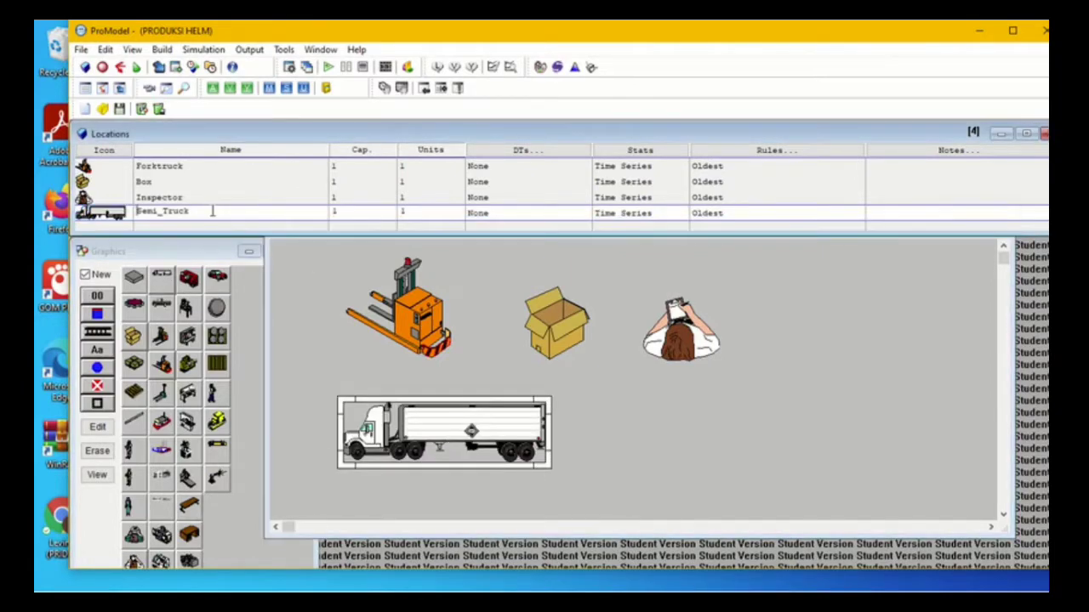
{"action": "left_click", "coordinate": [164, 478]}
{"action": "left_click", "coordinate": [707, 426]}
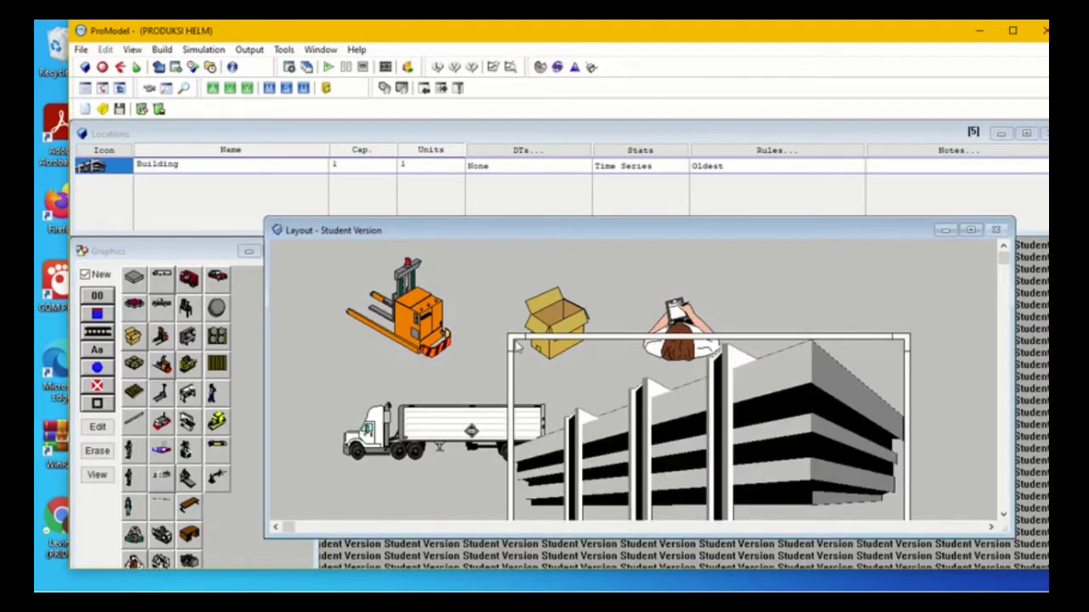
{"action": "left_click_drag", "start_coordinate": [510, 340], "coordinate": [585, 354]}
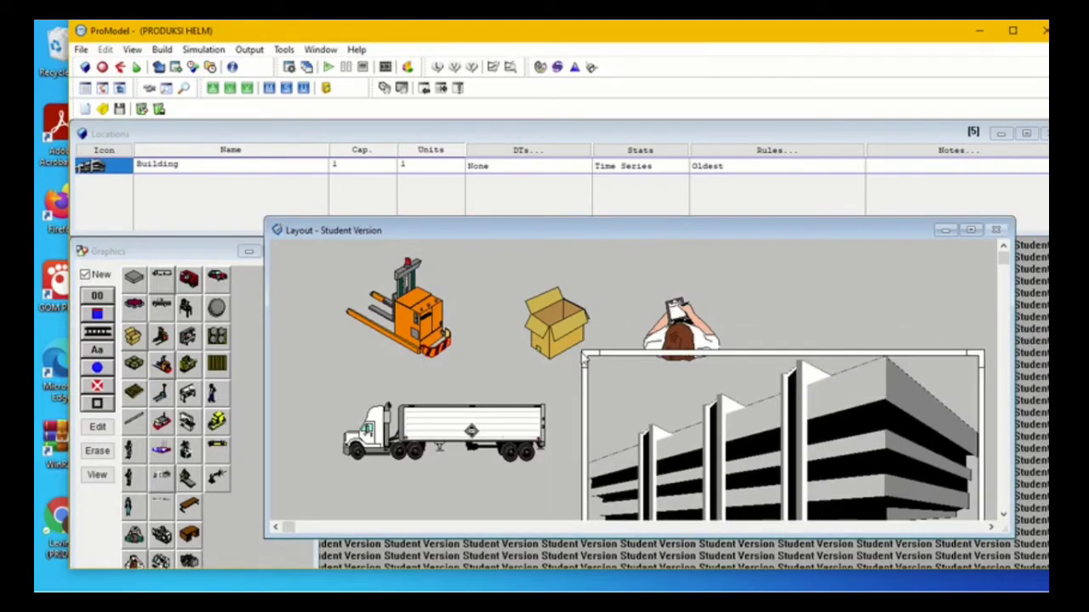
{"action": "left_click", "coordinate": [578, 349]}
{"action": "left_click", "coordinate": [586, 356]}
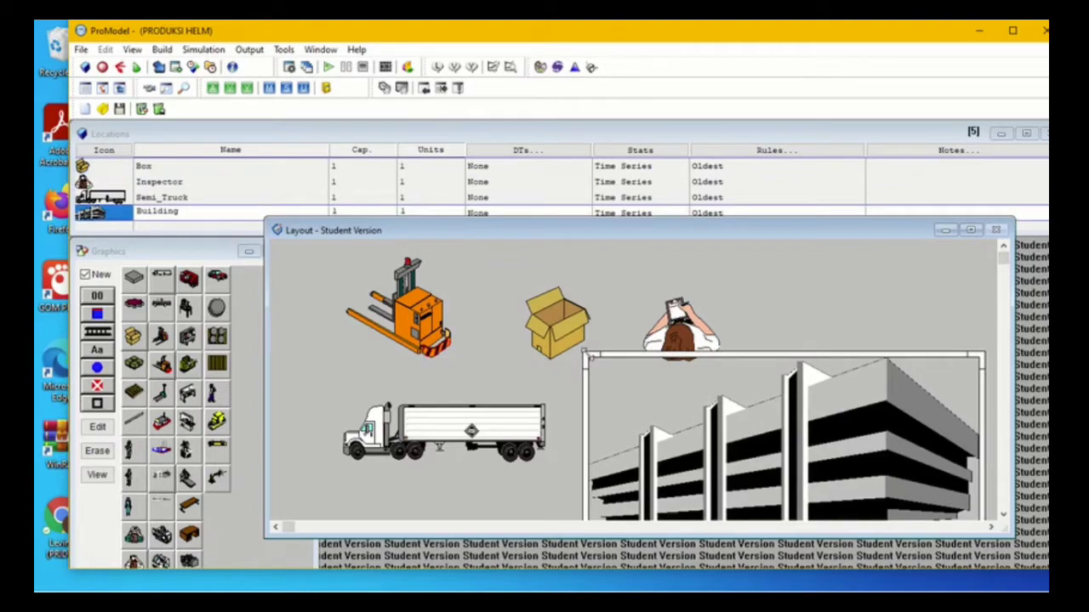
{"action": "left_click_drag", "start_coordinate": [697, 482], "coordinate": [698, 481]}
{"action": "left_click_drag", "start_coordinate": [814, 486], "coordinate": [814, 395]}
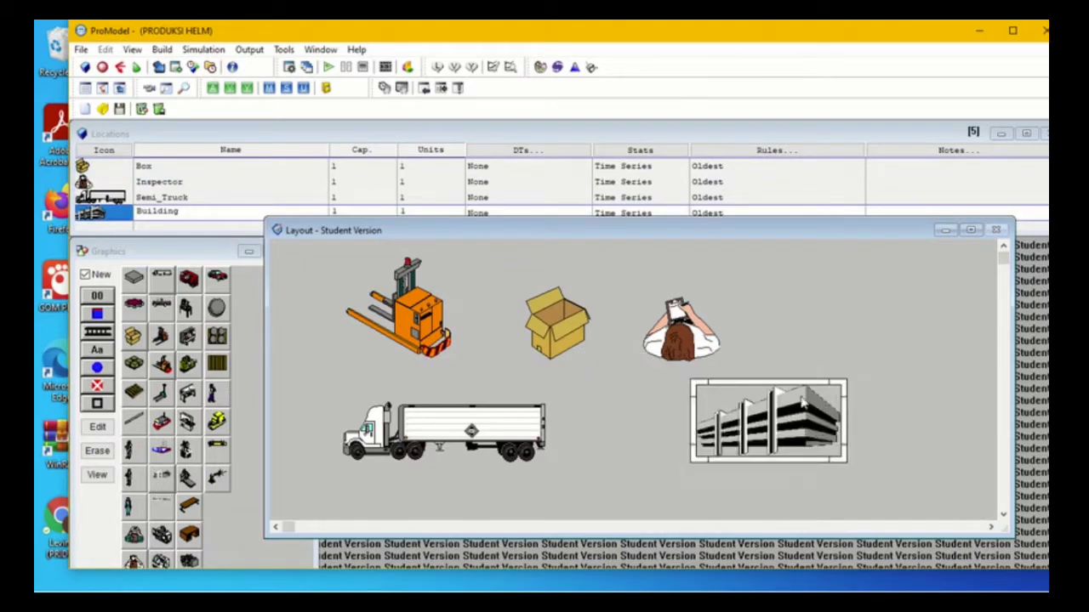
- Space out the top row by moving the Inspector above the Building and shifting the Box midway between it and the Forktruck
{"action": "left_click_drag", "start_coordinate": [693, 365], "coordinate": [764, 337]}
{"action": "left_click_drag", "start_coordinate": [560, 320], "coordinate": [583, 323]}
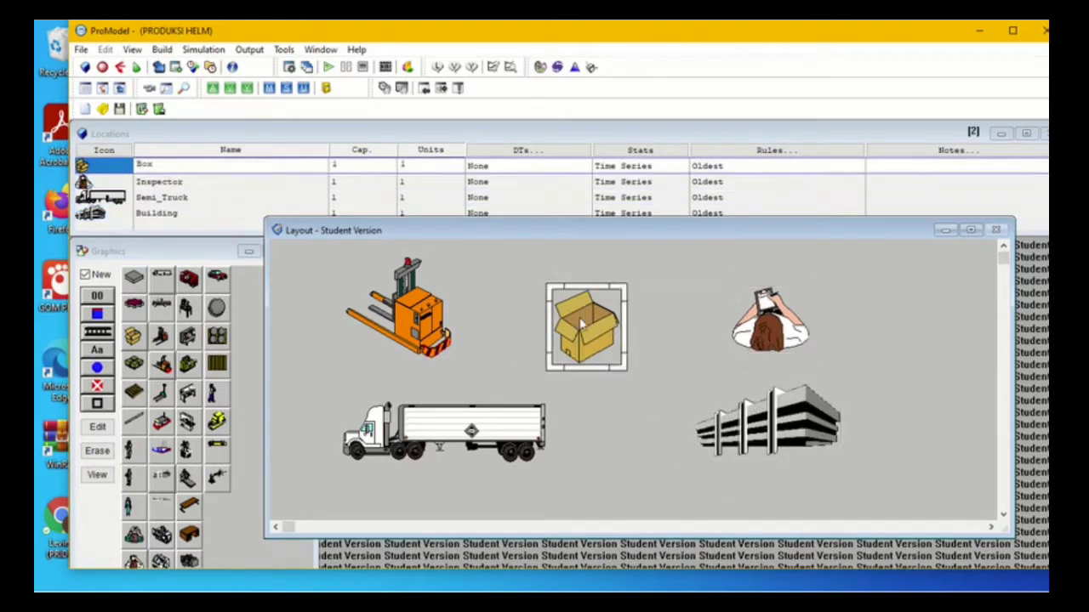
- Attach a text label showing the location name directly beneath the Forktruck graphic, leaving its text options unchanged
{"action": "left_click", "coordinate": [460, 308]}
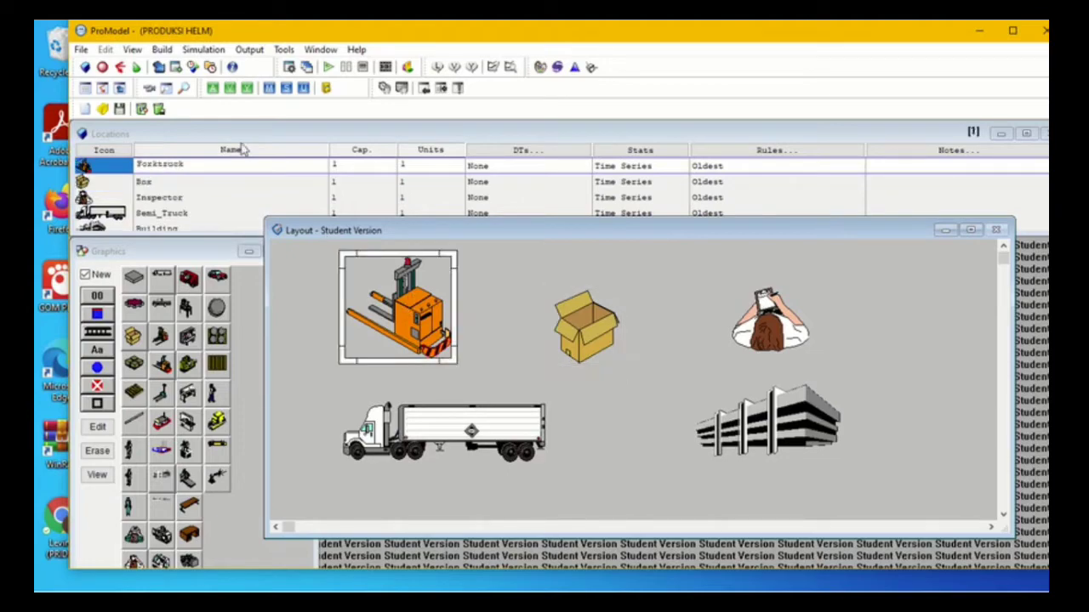
{"action": "left_click", "coordinate": [90, 284]}
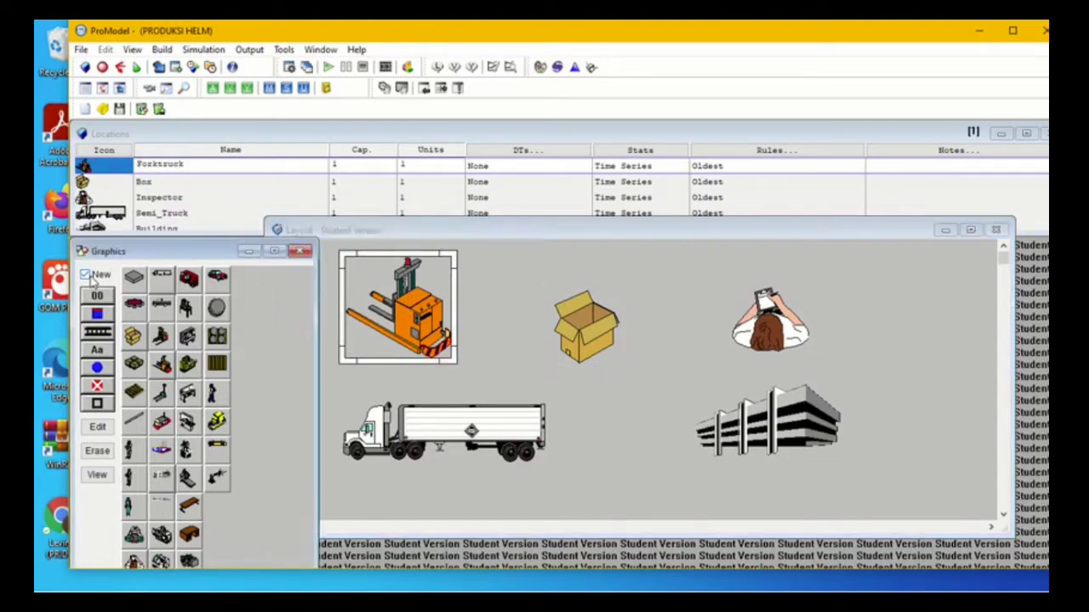
{"action": "left_click", "coordinate": [97, 350]}
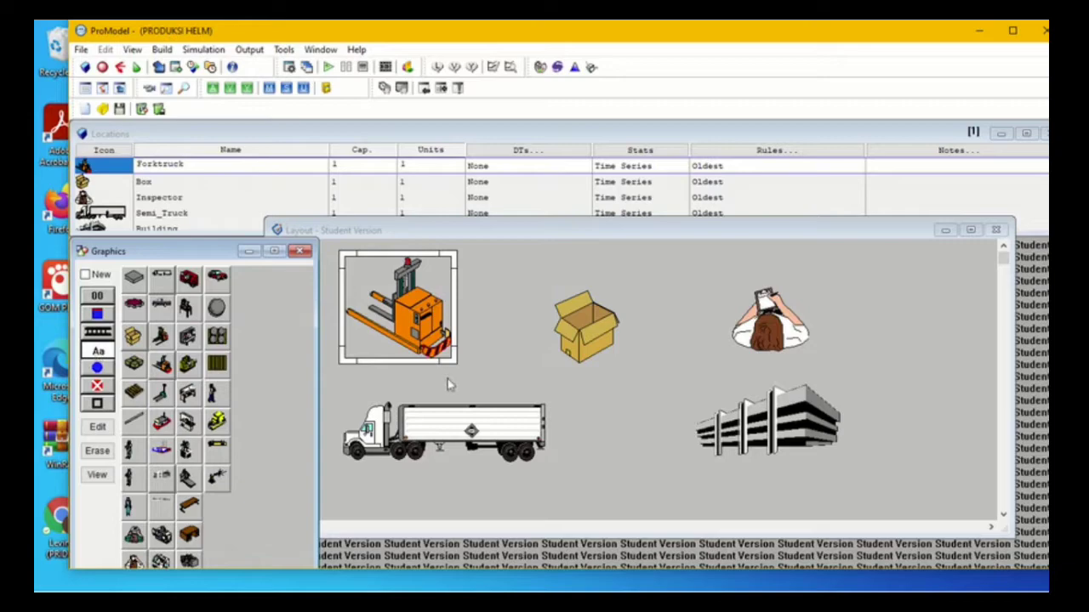
{"action": "left_click", "coordinate": [407, 376]}
{"action": "double_click", "coordinate": [405, 378]}
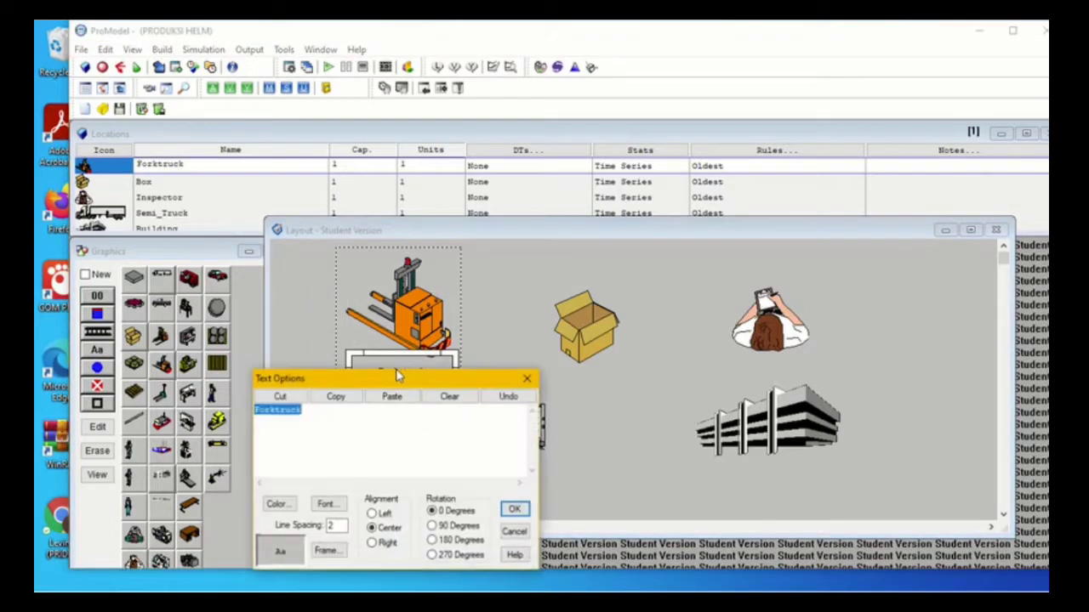
{"action": "left_click", "coordinate": [525, 377]}
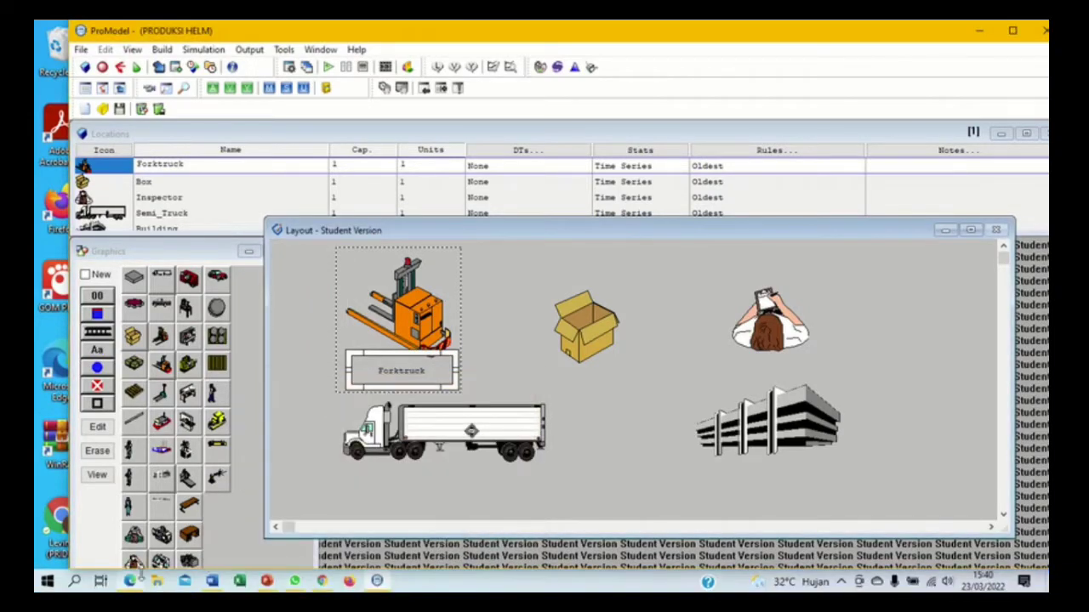
- Switch to data.pdf in Edge and find the list of required production activities on page 1
{"action": "left_click", "coordinate": [142, 582]}
{"action": "left_click", "coordinate": [996, 31]}
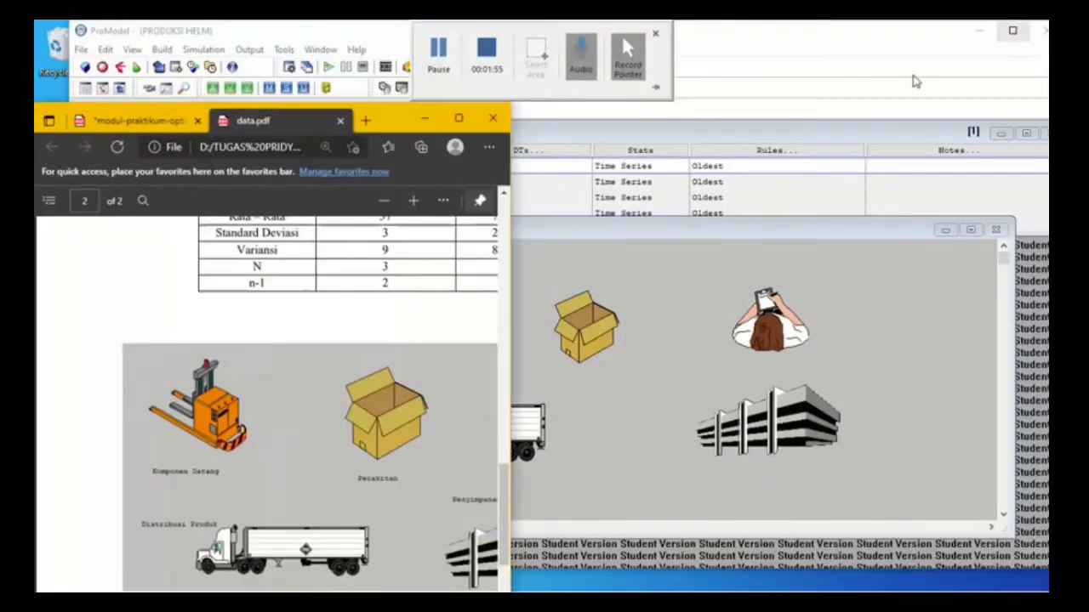
{"action": "scroll", "coordinate": [386, 357], "scroll_direction": "up", "scroll_amount": 10}
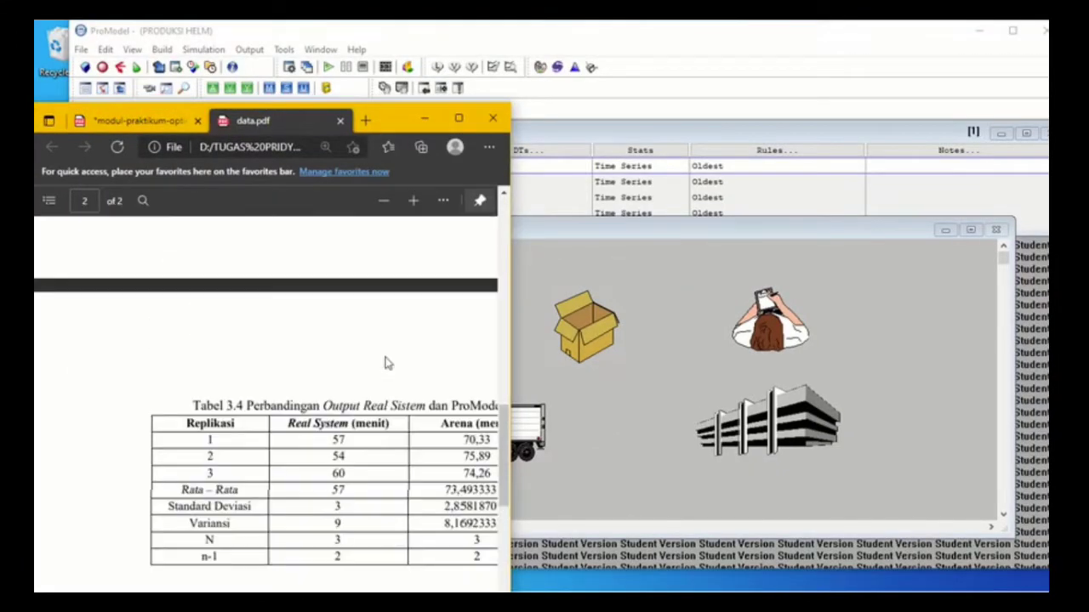
{"action": "scroll", "coordinate": [386, 360], "scroll_direction": "up", "scroll_amount": 2}
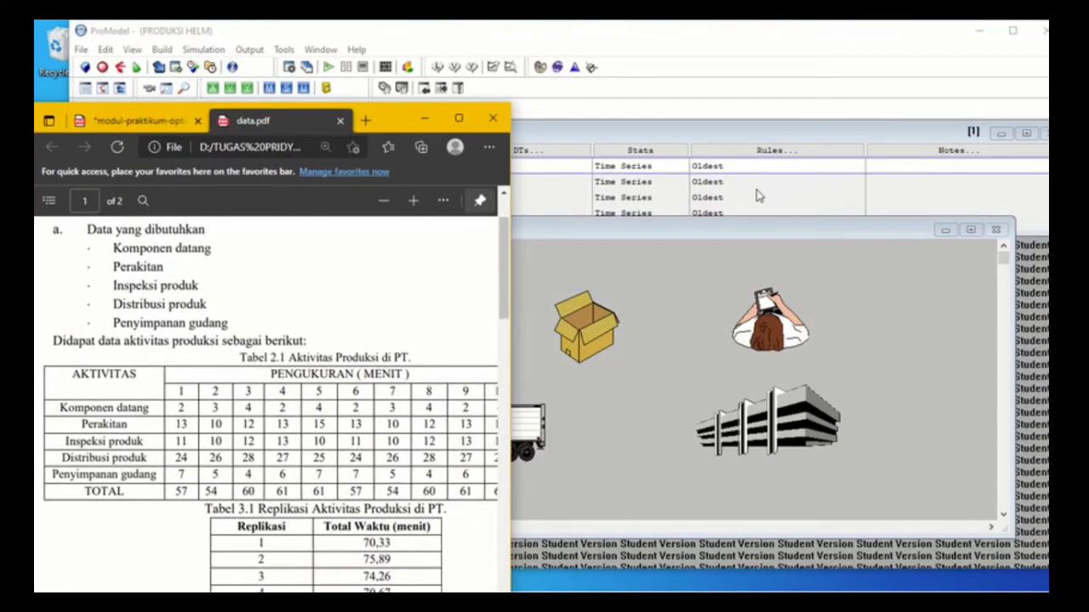
- Return to ProModel and arrange its window beside data.pdf, with the Layout window clear of the Locations table's Name column
{"action": "left_click", "coordinate": [683, 240]}
{"action": "left_click_drag", "start_coordinate": [745, 230], "coordinate": [766, 228]}
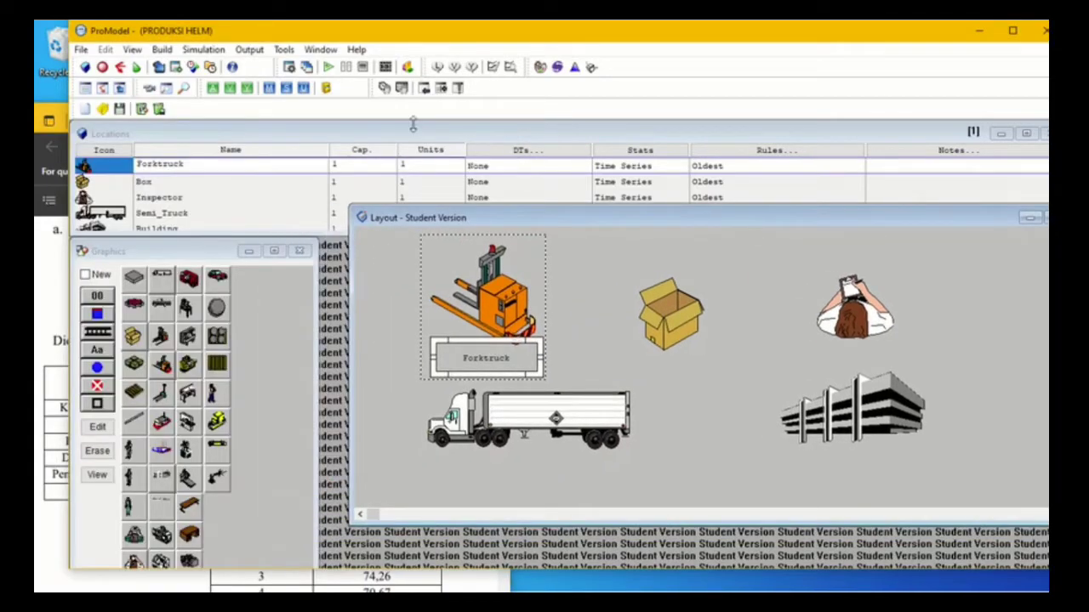
{"action": "left_click_drag", "start_coordinate": [74, 75], "coordinate": [466, 75]}
{"action": "left_click_drag", "start_coordinate": [876, 221], "coordinate": [650, 201]}
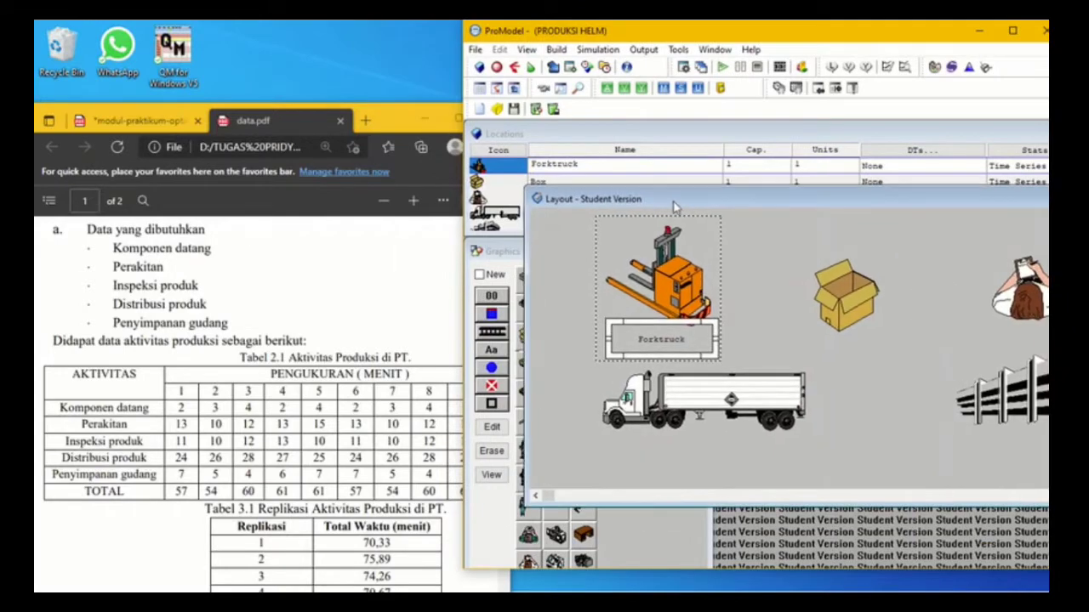
- Rename the Forktruck location as Komponen_datang
{"action": "left_click", "coordinate": [608, 166]}
{"action": "key", "text": "BackSpace"}
{"action": "key", "text": "BackSpace"}
{"action": "key", "text": "BackSpace"}
{"action": "key", "text": "BackSpace"}
{"action": "key", "text": "BackSpace"}
{"action": "key", "text": "BackSpace"}
{"action": "key", "text": "BackSpace"}
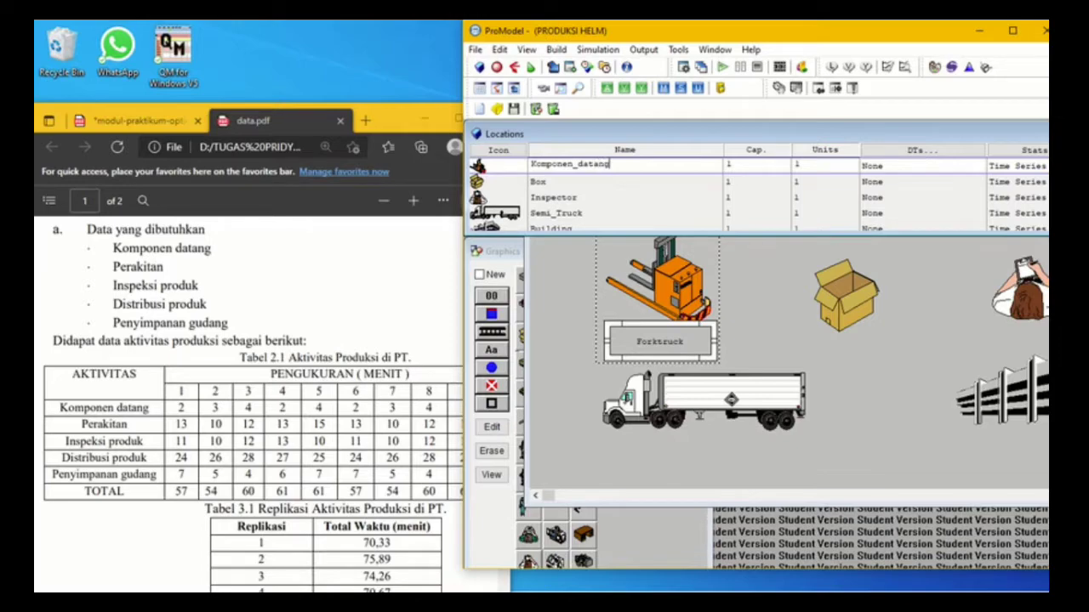
{"action": "type", "text": "Komponen_datang"}
{"action": "key", "text": "Return"}
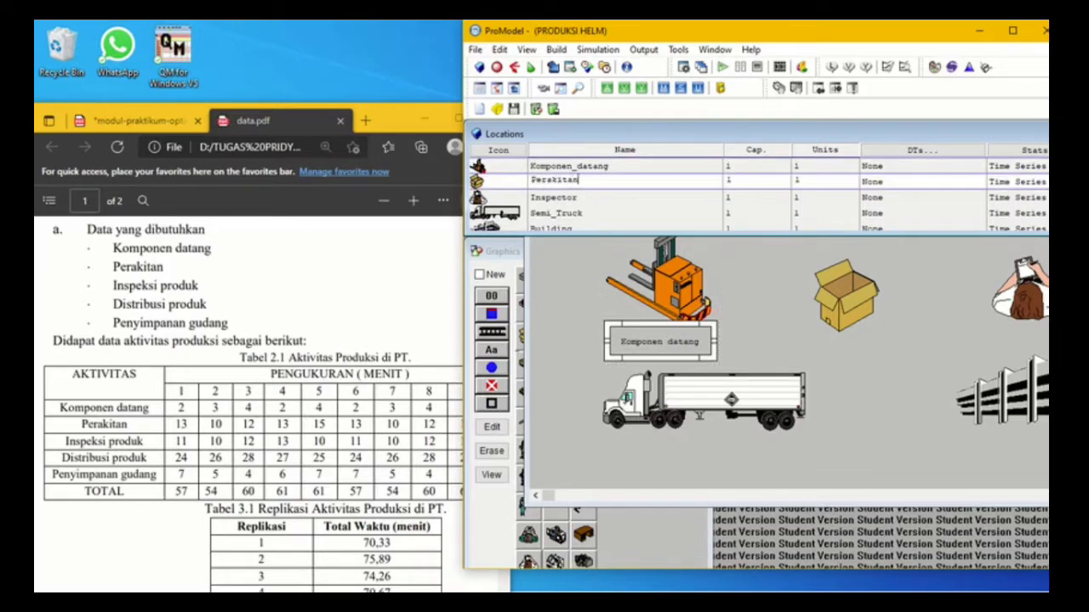
- Rename the Box location as Perakitan and the Inspector location as Inspeksi_produk
{"action": "type", "text": "Perakitan"}
{"action": "key", "text": "Return"}
{"action": "key", "text": "BackSpace"}
{"action": "key", "text": "BackSpace"}
{"action": "key", "text": "BackSpace"}
{"action": "key", "text": "BackSpace"}
{"action": "key", "text": "BackSpace"}
{"action": "key", "text": "BackSpace"}
{"action": "key", "text": "BackSpace"}
{"action": "key", "text": "BackSpace"}
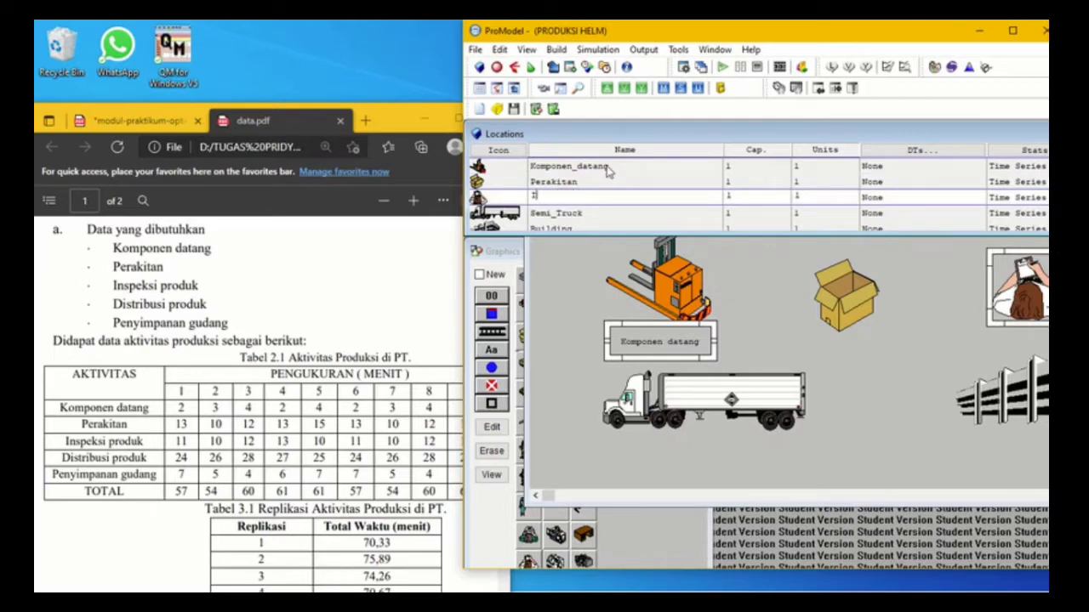
{"action": "type", "text": "Inspeksi_produk"}
{"action": "key", "text": "Return"}
- Rename the Semi_Truck location as Distribusi_produk
{"action": "key", "text": "BackSpace"}
{"action": "key", "text": "BackSpace"}
{"action": "key", "text": "BackSpace"}
{"action": "key", "text": "BackSpace"}
{"action": "key", "text": "BackSpace"}
{"action": "key", "text": "BackSpace"}
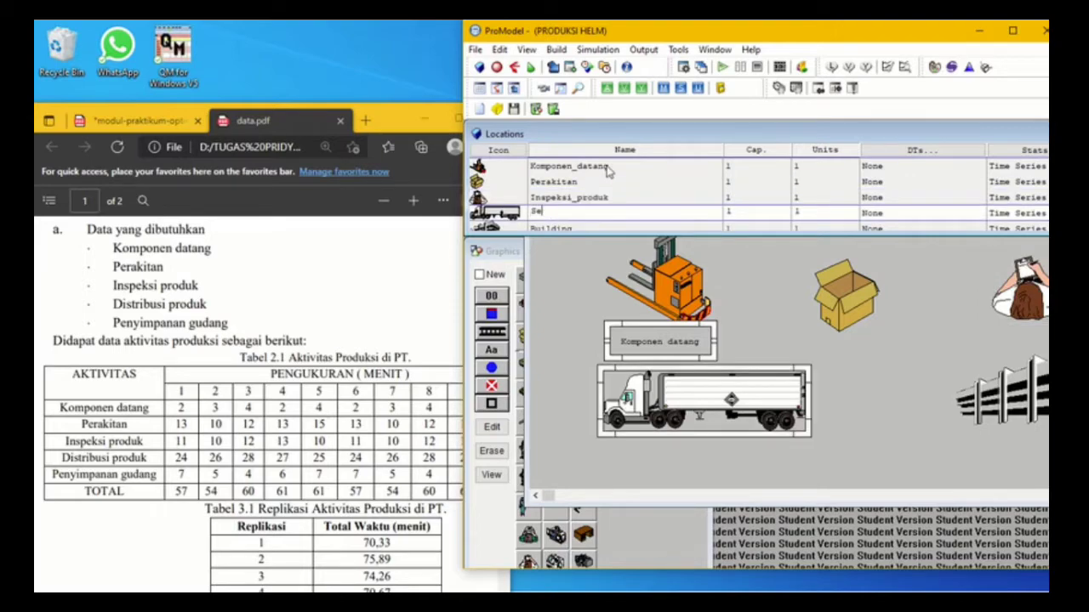
{"action": "type", "text": "Distribus"}
{"action": "left_click", "coordinate": [537, 210]}
{"action": "key", "text": "BackSpace"}
{"action": "key", "text": "BackSpace"}
{"action": "type", "text": "uk"}
{"action": "key", "text": "Return"}
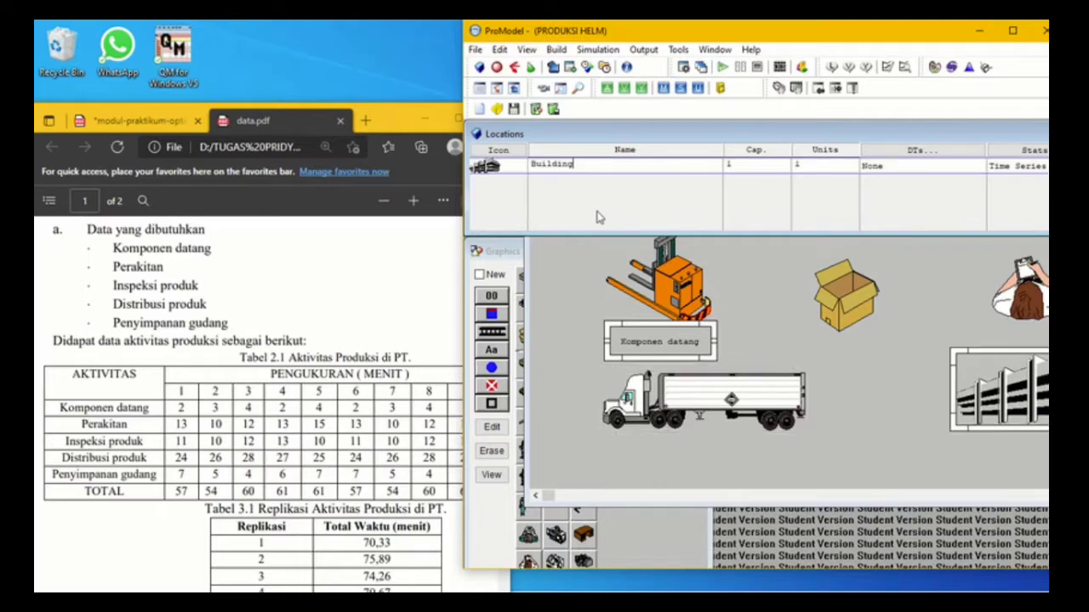
{"action": "key", "text": "Up"}
{"action": "type", "text": "k"}
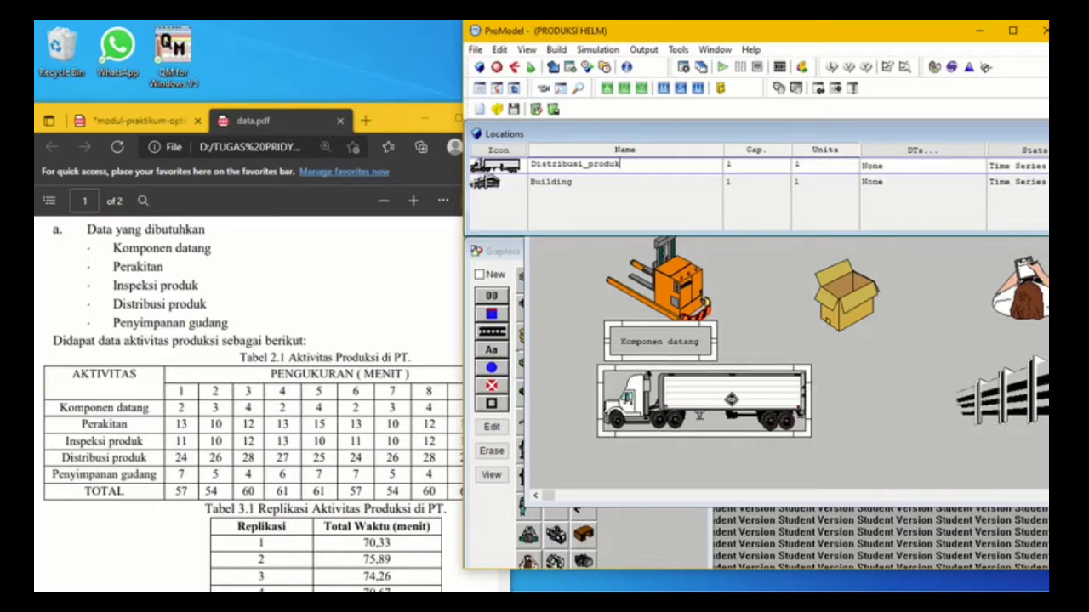
{"action": "key", "text": "Return"}
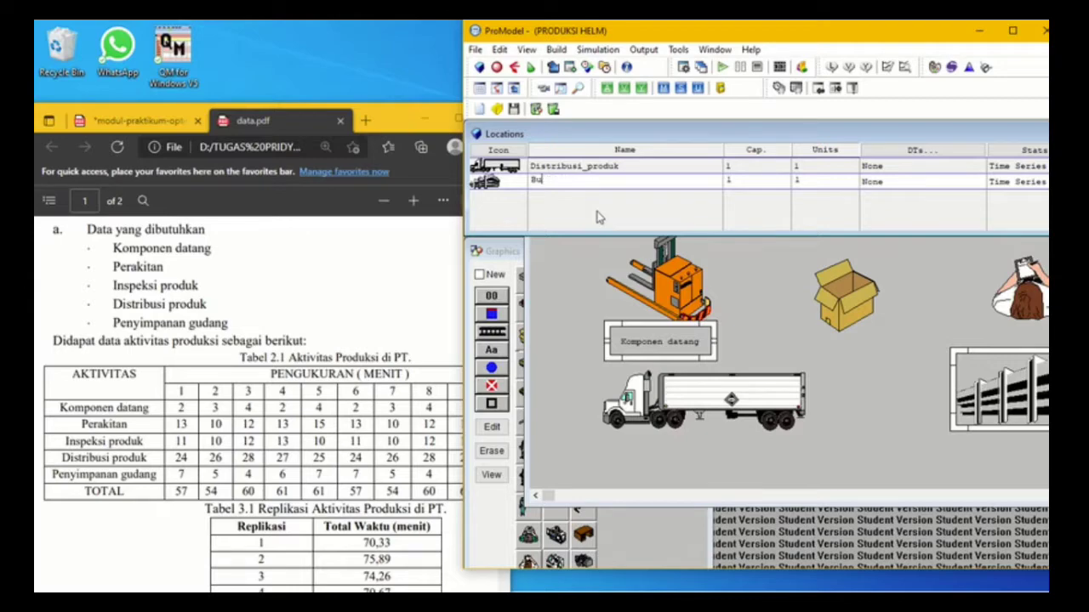
- Try to rename the Building location as Penyimpanan_gudang
{"action": "key", "text": "BackSpace"}
{"action": "key", "text": "BackSpace"}
{"action": "type", "text": "Penyimpanan_gudang"}
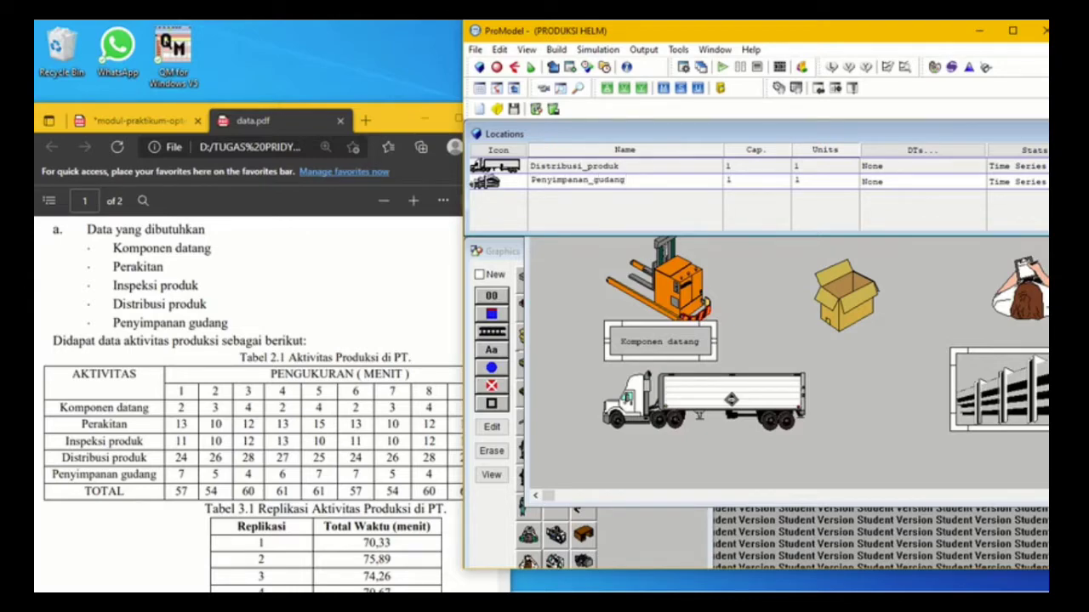
- Create an entity with the pallet-of-boxes graphic and name it Helm
{"action": "left_click_drag", "start_coordinate": [786, 33], "coordinate": [584, 38]}
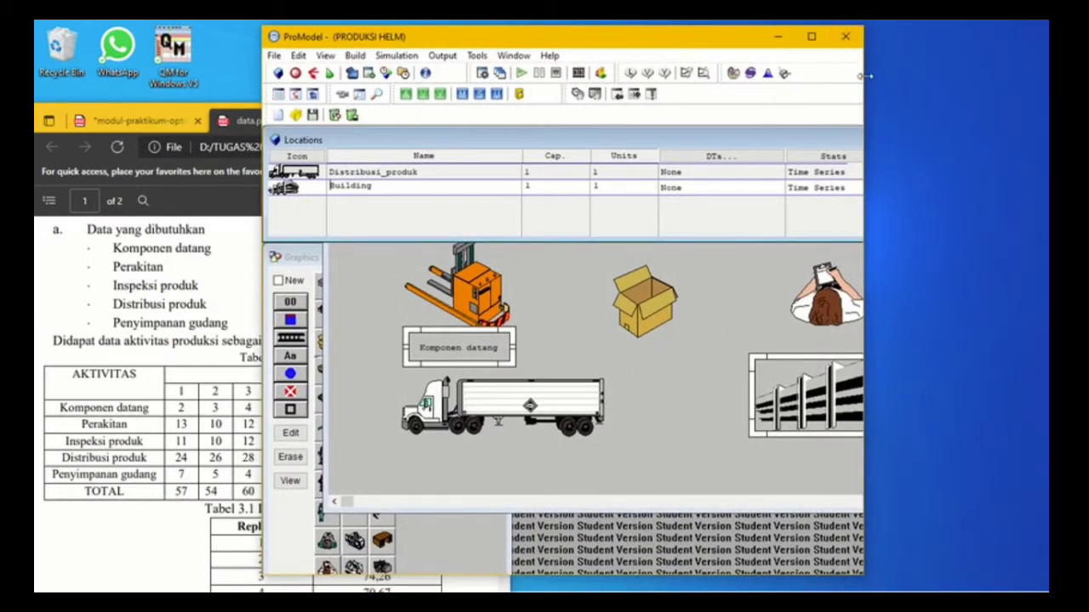
{"action": "left_click_drag", "start_coordinate": [865, 76], "coordinate": [1021, 75]}
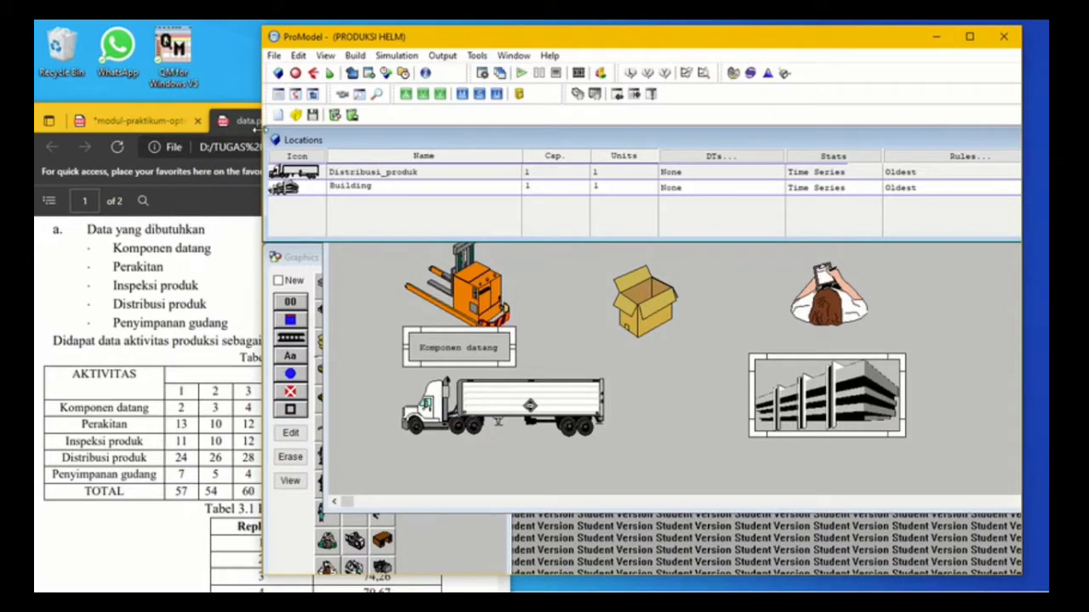
{"action": "left_click", "coordinate": [355, 57]}
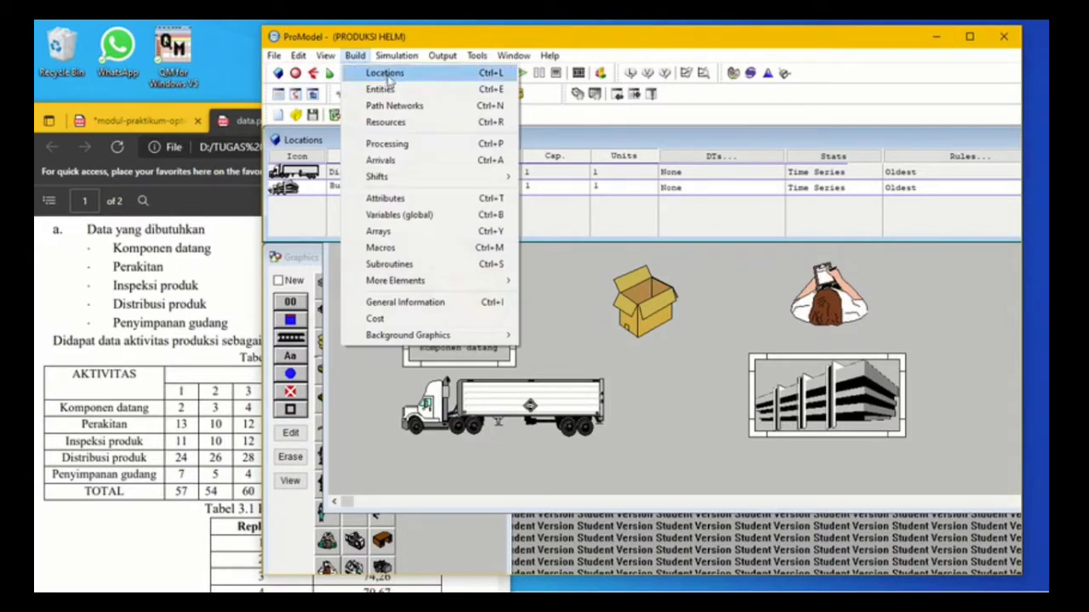
{"action": "left_click", "coordinate": [388, 90]}
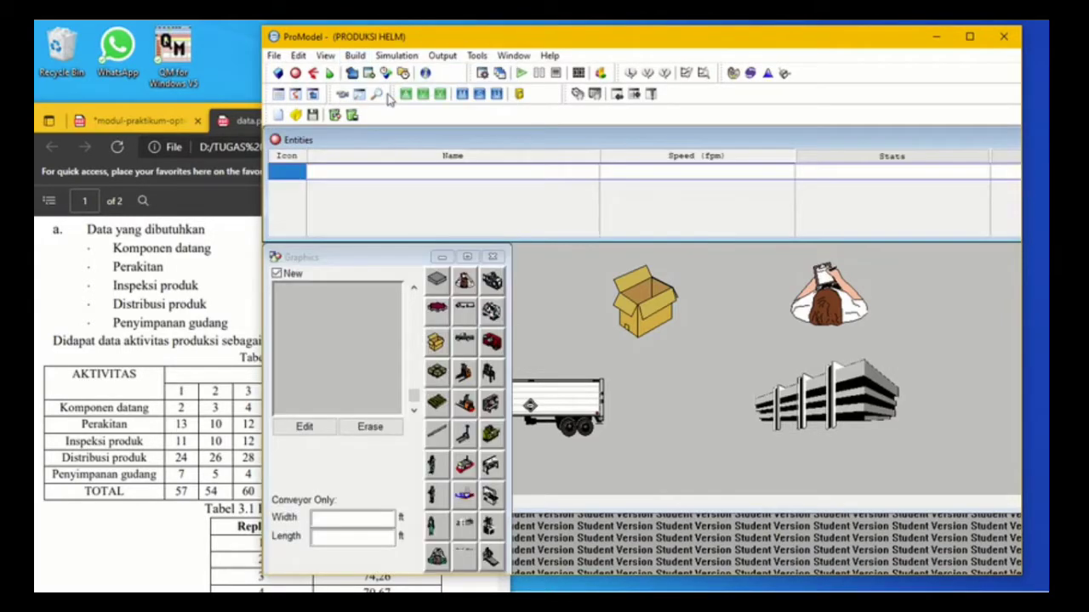
{"action": "left_click", "coordinate": [967, 38]}
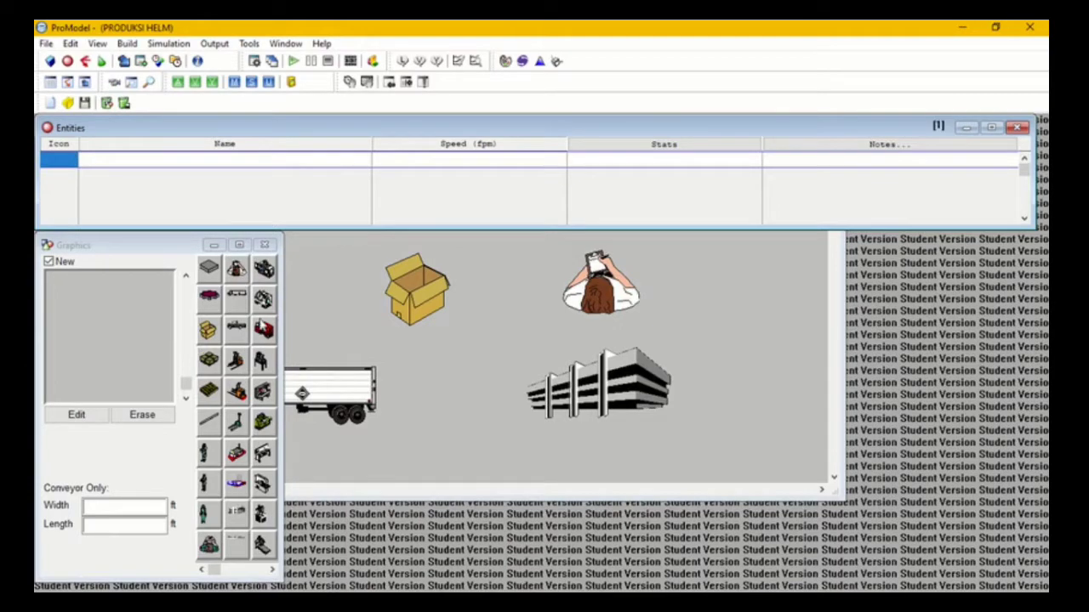
{"action": "left_click", "coordinate": [210, 362]}
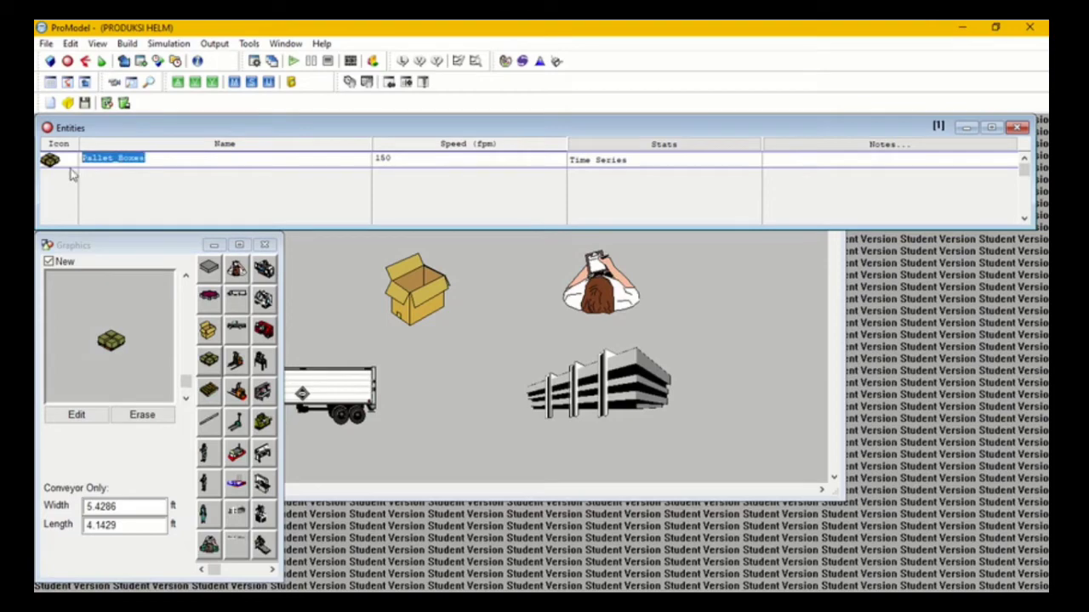
{"action": "type", "text": "Helm"}
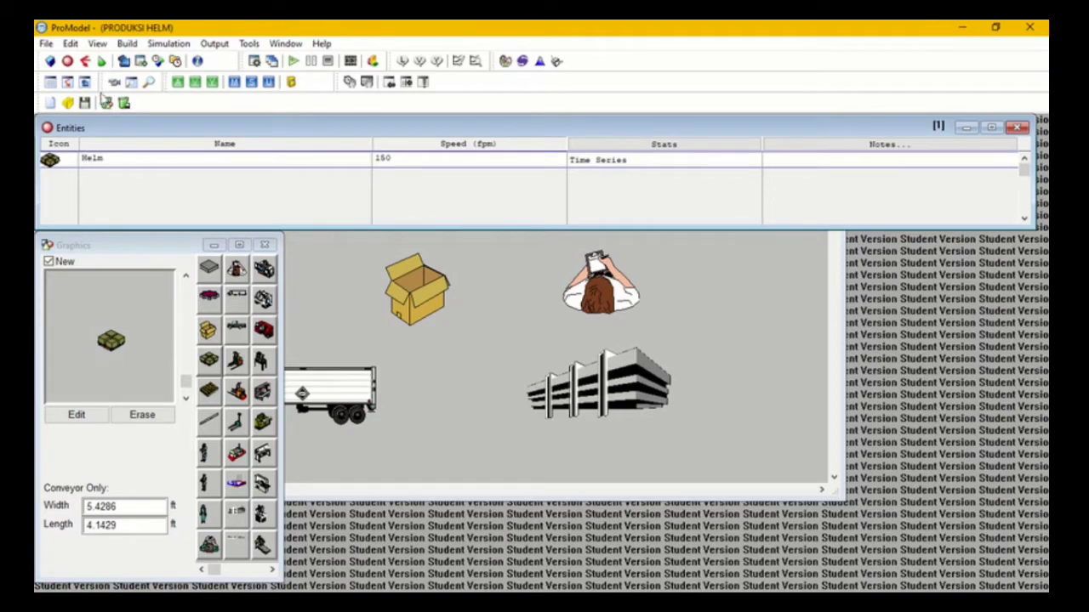
- Define an arrival of Helm at Komponen_datang with quantity 1, occurrences INF and frequency 1
{"action": "left_click", "coordinate": [127, 44]}
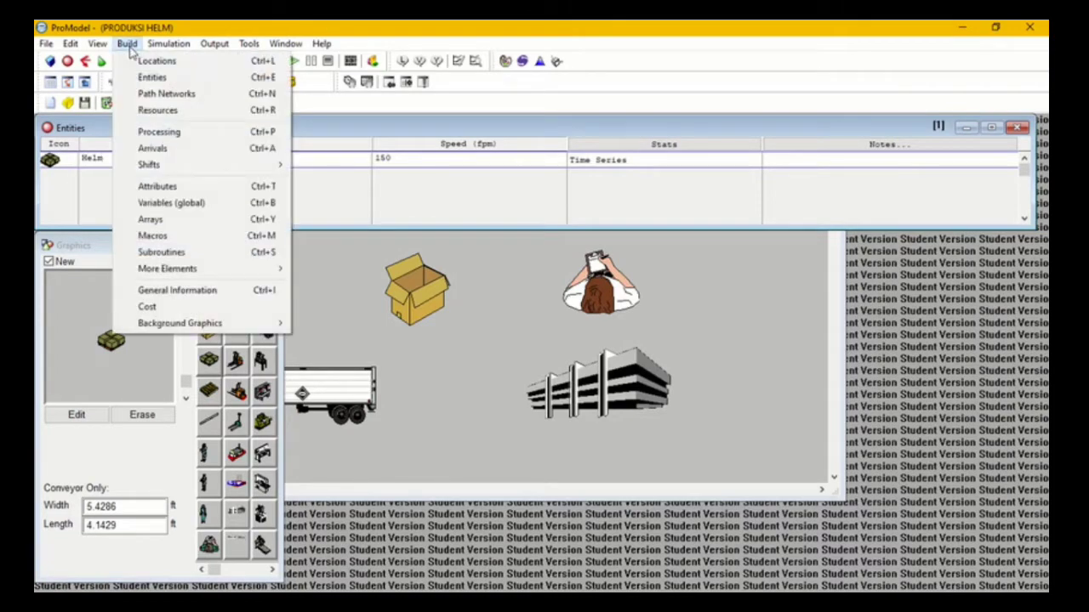
{"action": "left_click", "coordinate": [162, 133]}
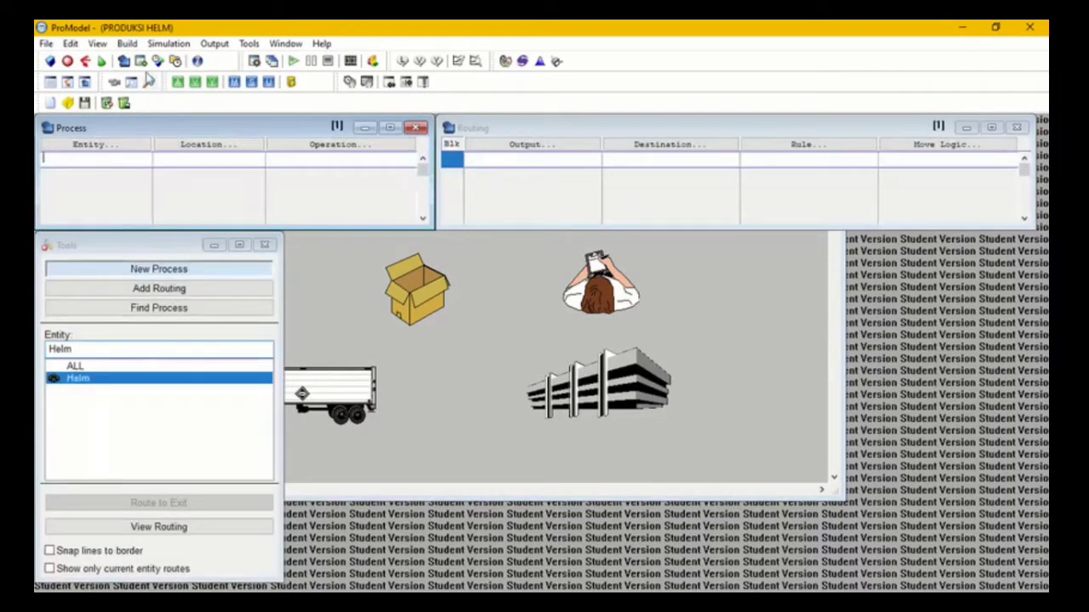
{"action": "left_click", "coordinate": [126, 43]}
{"action": "left_click", "coordinate": [151, 147]}
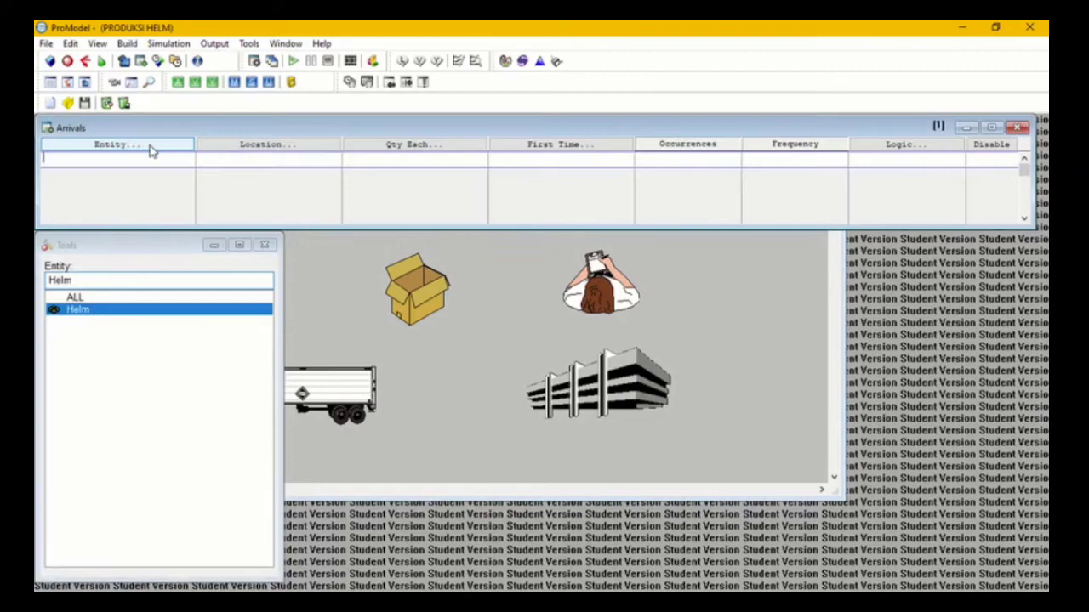
{"action": "left_click", "coordinate": [136, 146]}
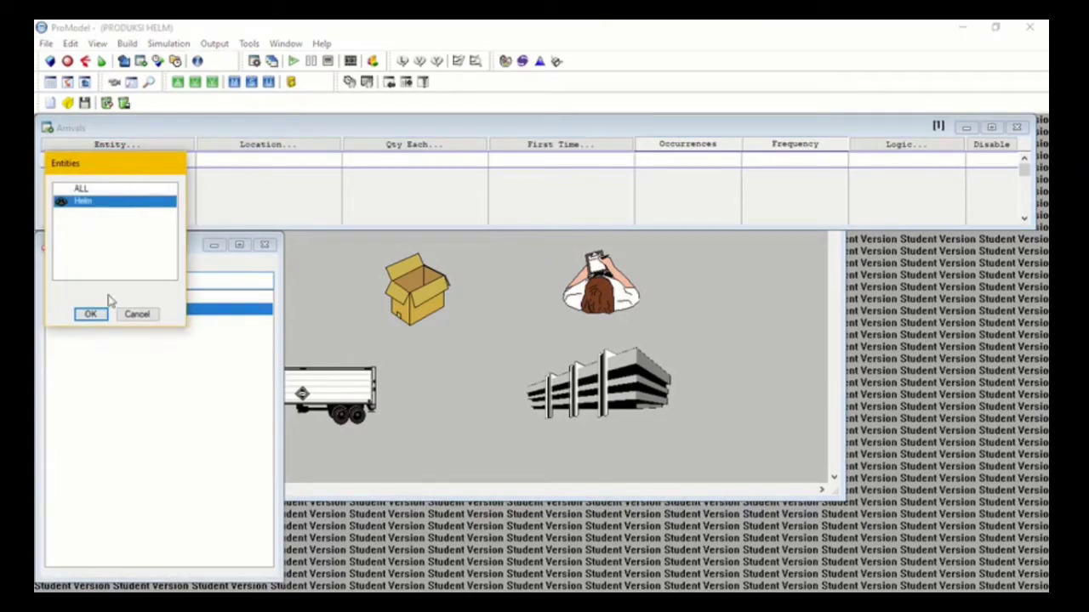
{"action": "left_click", "coordinate": [91, 315]}
{"action": "left_click", "coordinate": [300, 146]}
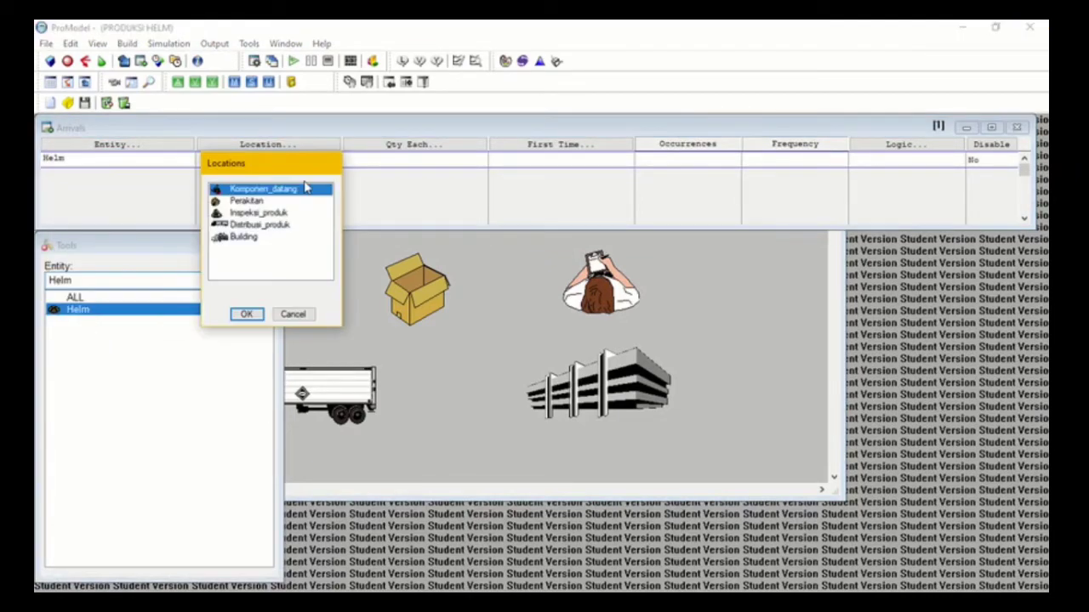
{"action": "left_click", "coordinate": [247, 318]}
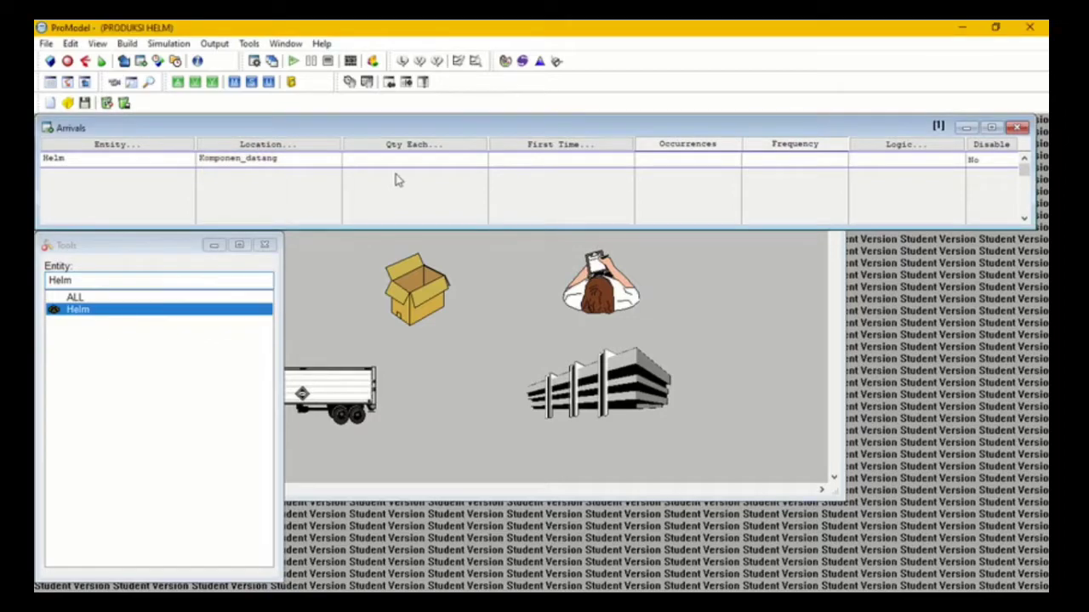
{"action": "left_click", "coordinate": [404, 161]}
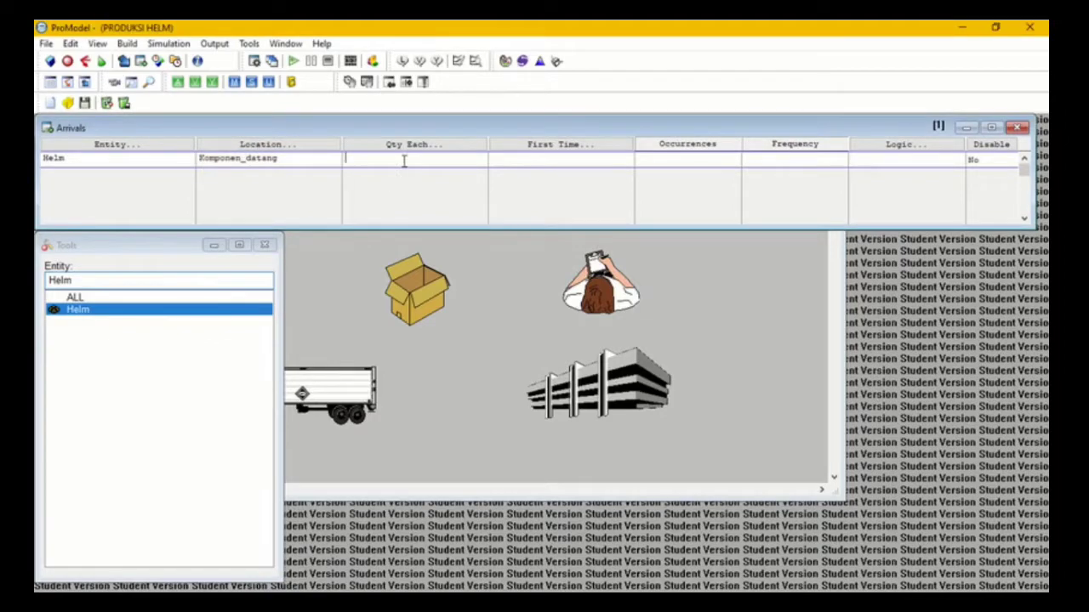
{"action": "left_click", "coordinate": [719, 156]}
- Add a second arrival of Helm at Perakitan with quantity 1, occurrences INF and frequency 1
{"action": "left_click", "coordinate": [159, 171]}
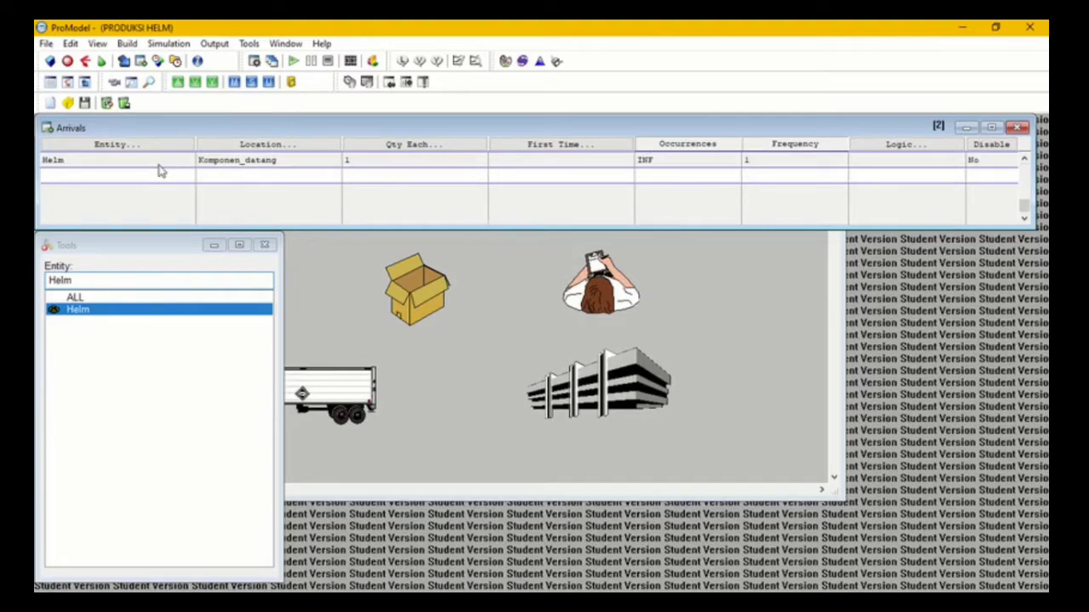
{"action": "left_click", "coordinate": [160, 171]}
{"action": "left_click", "coordinate": [96, 334]}
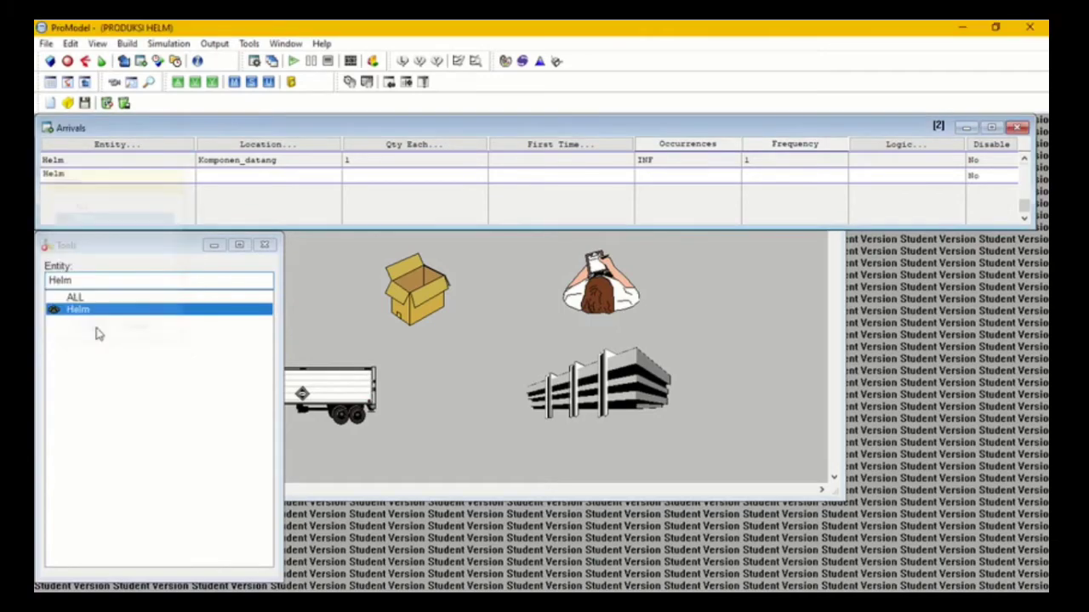
{"action": "left_click", "coordinate": [264, 174]}
{"action": "left_click", "coordinate": [275, 218]}
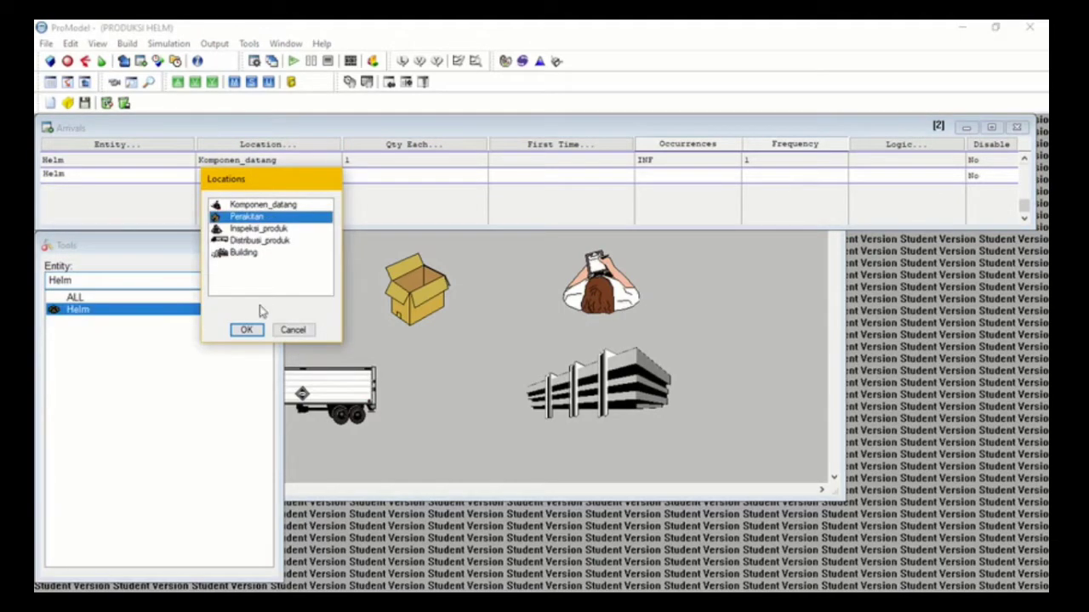
{"action": "left_click", "coordinate": [246, 329]}
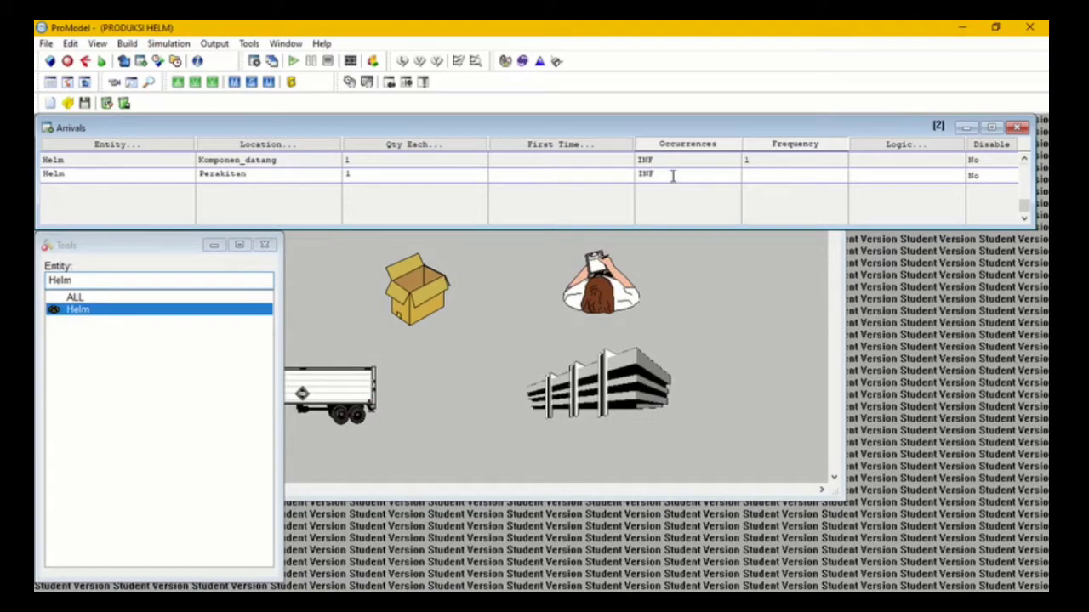
{"action": "left_click", "coordinate": [764, 181]}
- Add a third arrival record for Helm at Inspeksi_produk with a quantity of 1
{"action": "left_click", "coordinate": [156, 145]}
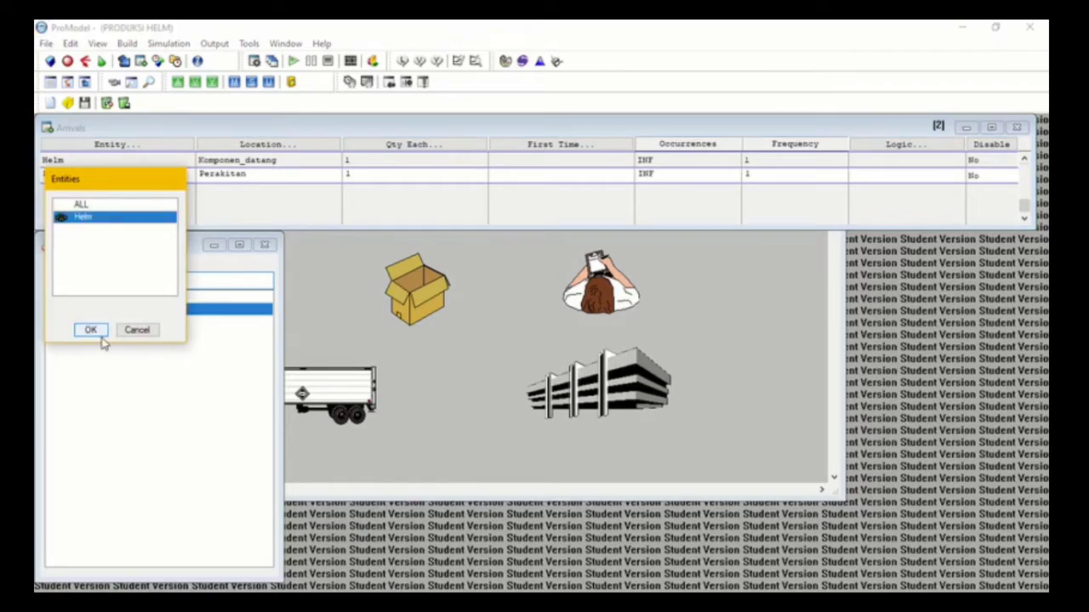
{"action": "left_click", "coordinate": [90, 330]}
{"action": "left_click", "coordinate": [180, 189]}
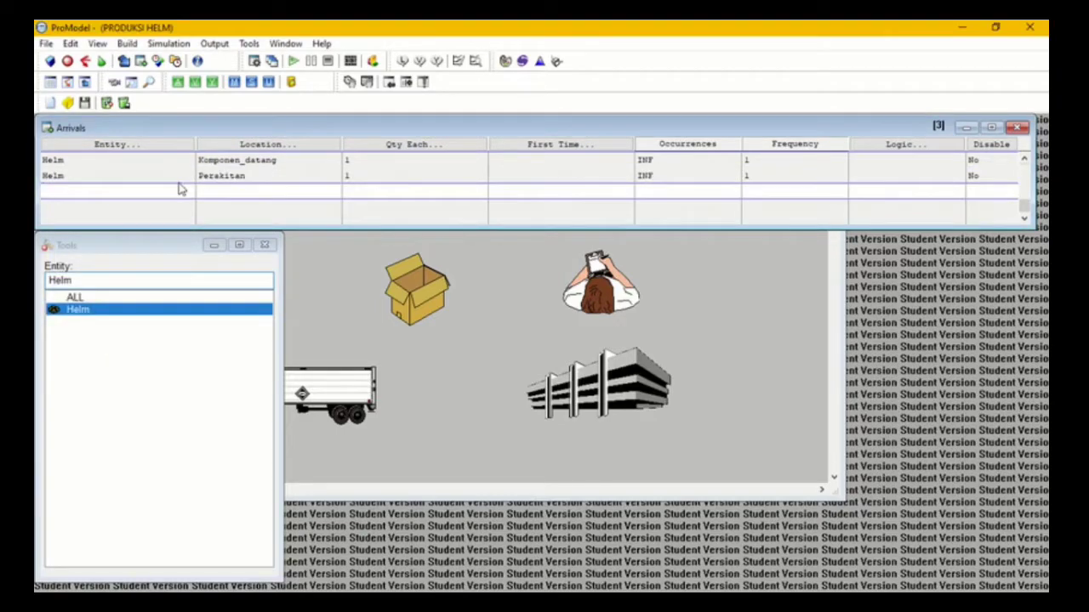
{"action": "left_click", "coordinate": [174, 150]}
{"action": "left_click", "coordinate": [96, 344]}
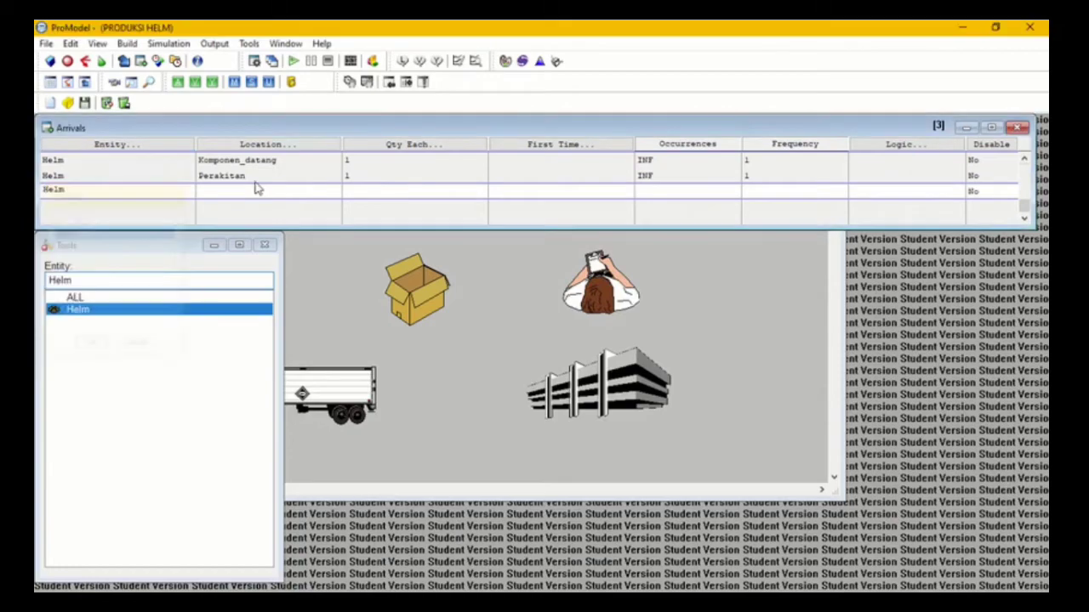
{"action": "left_click", "coordinate": [290, 146]}
{"action": "left_click", "coordinate": [243, 256]}
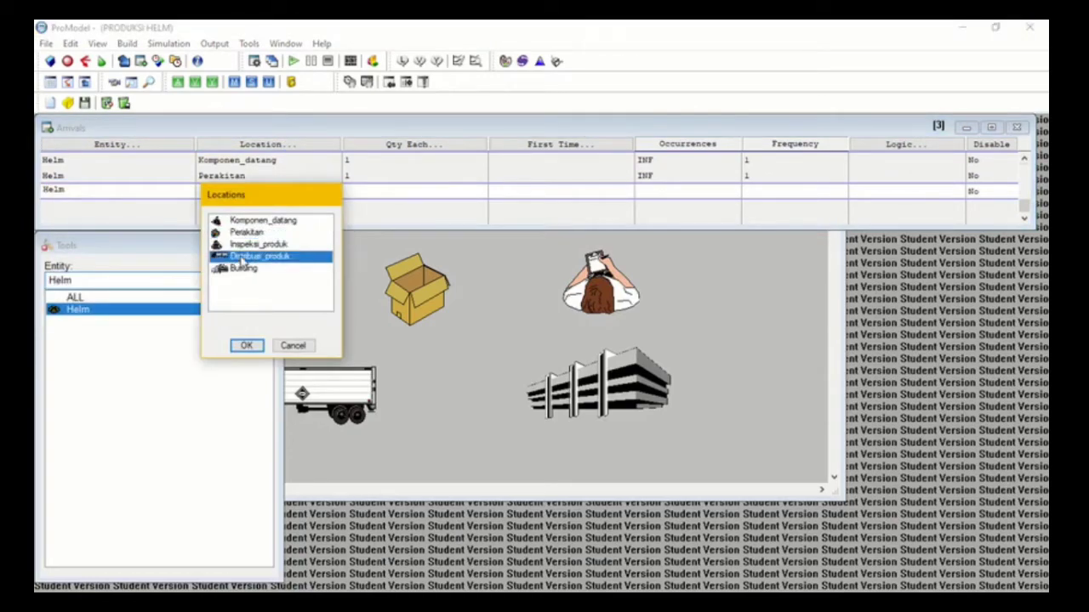
{"action": "left_click", "coordinate": [243, 244]}
{"action": "left_click", "coordinate": [246, 344]}
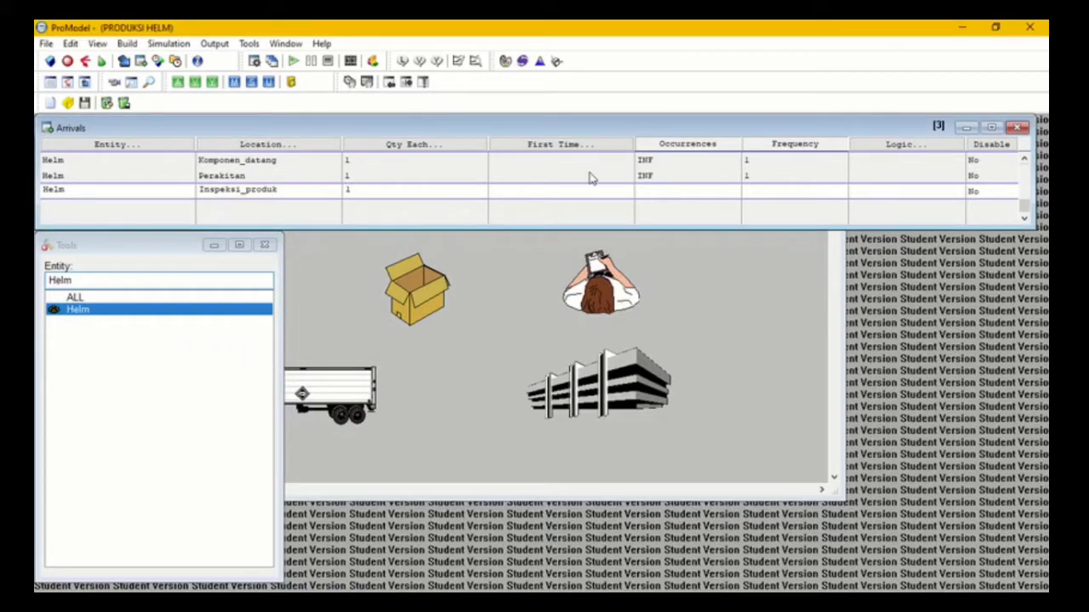
- Set the Inspeksi_produk arrival's occurrences to INF and its frequency to 1
{"action": "left_click", "coordinate": [657, 185]}
{"action": "type", "text": "INF"}
{"action": "left_click", "coordinate": [808, 179]}
{"action": "left_click", "coordinate": [801, 189]}
- Add a fourth arrival of Helm at Distribusi_produk with quantity 1, occurrences INF and frequency 1
{"action": "left_click", "coordinate": [97, 188]}
{"action": "key", "text": "Return"}
{"action": "left_click", "coordinate": [132, 146]}
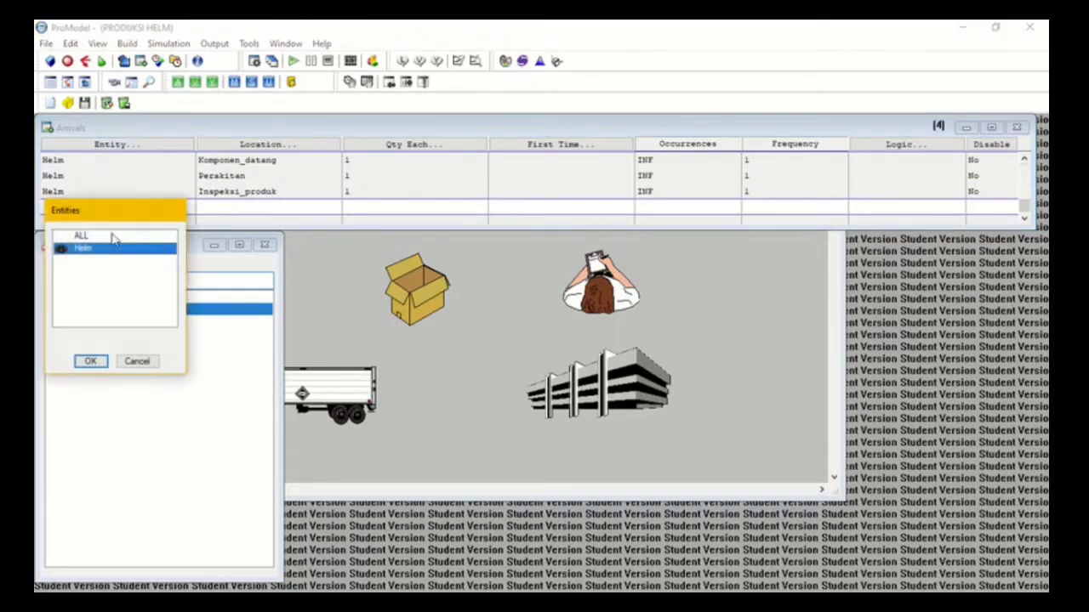
{"action": "left_click", "coordinate": [88, 357]}
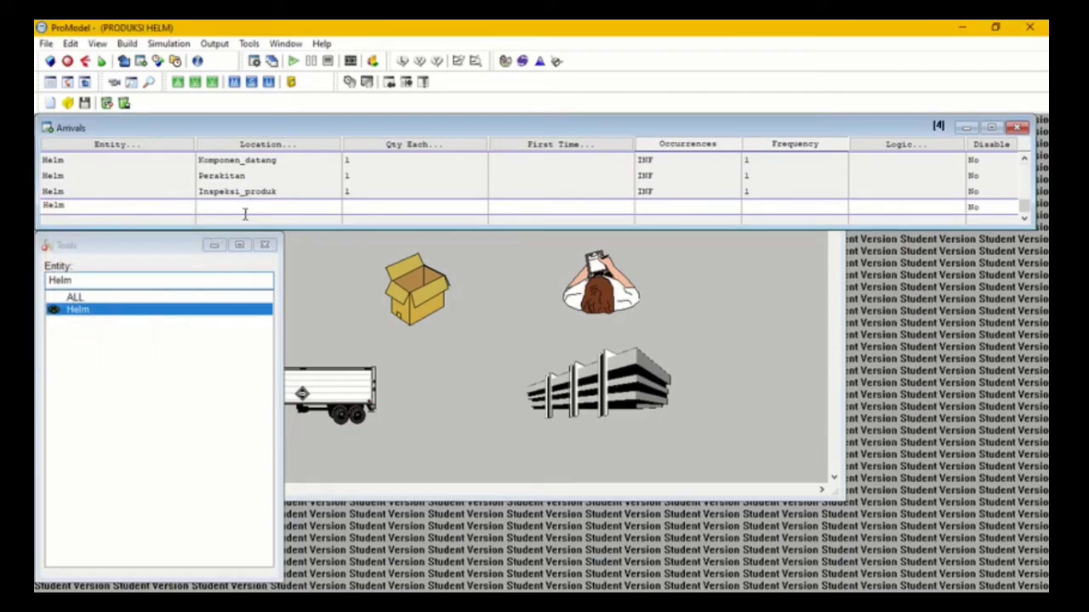
{"action": "left_click", "coordinate": [270, 144]}
{"action": "left_click", "coordinate": [278, 272]}
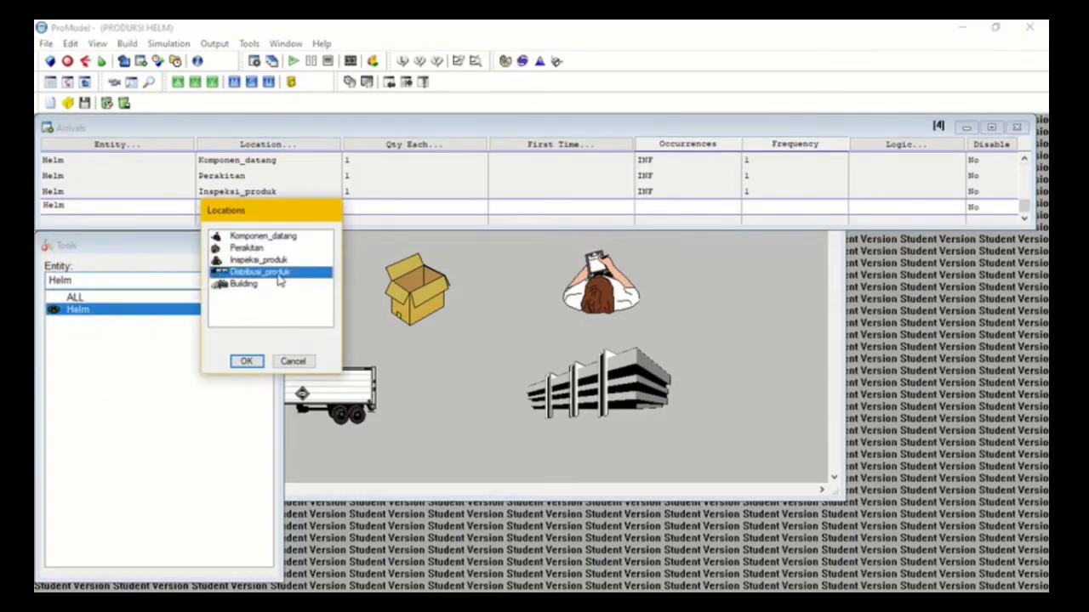
{"action": "left_click", "coordinate": [245, 361]}
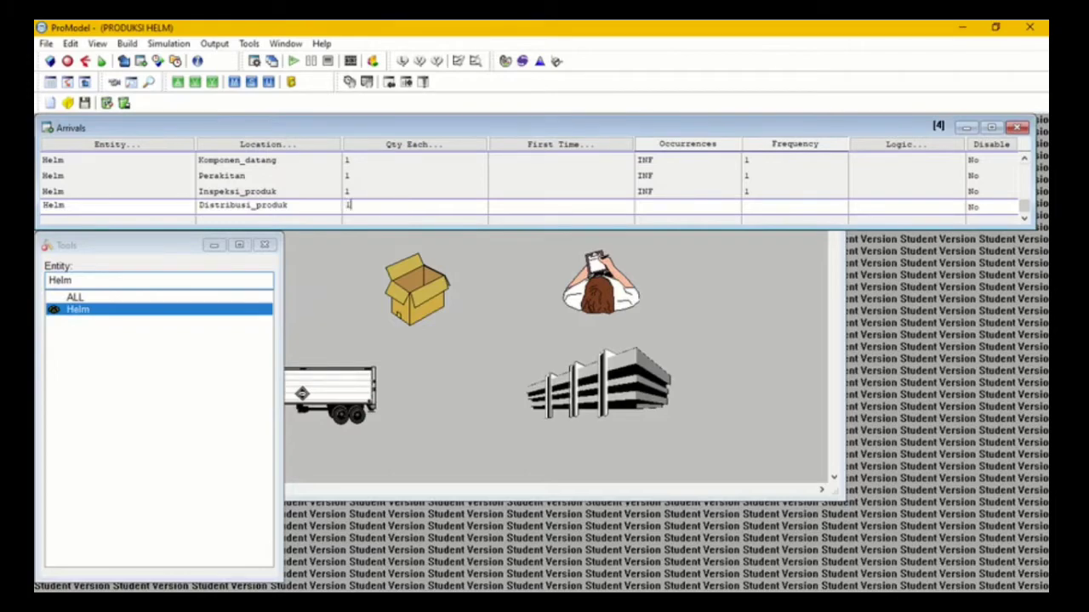
{"action": "left_click", "coordinate": [663, 205]}
{"action": "left_click", "coordinate": [156, 160]}
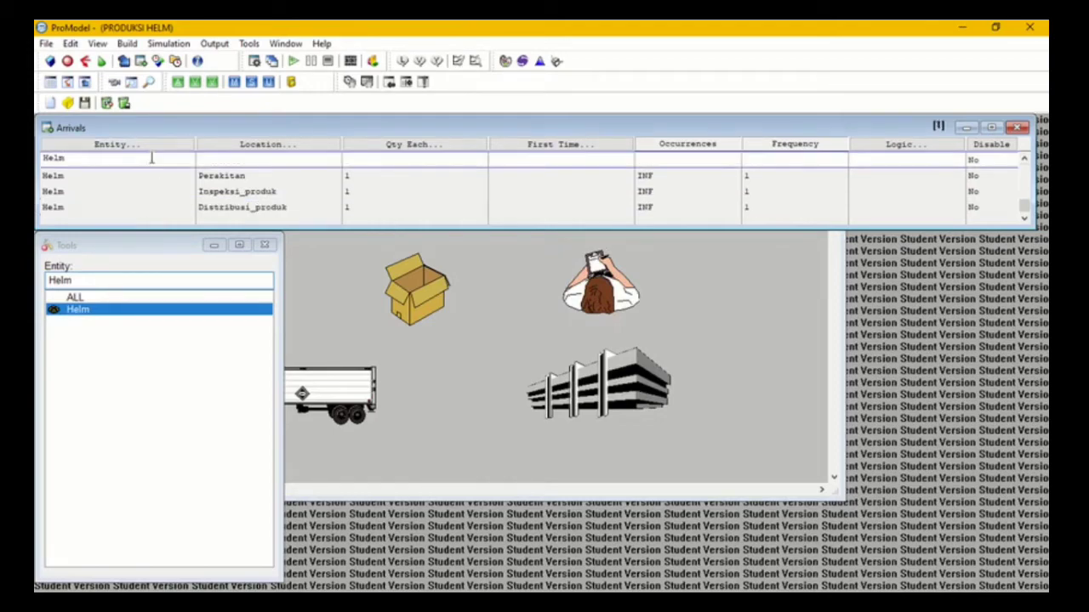
{"action": "left_click", "coordinate": [151, 146]}
{"action": "left_click", "coordinate": [90, 314]}
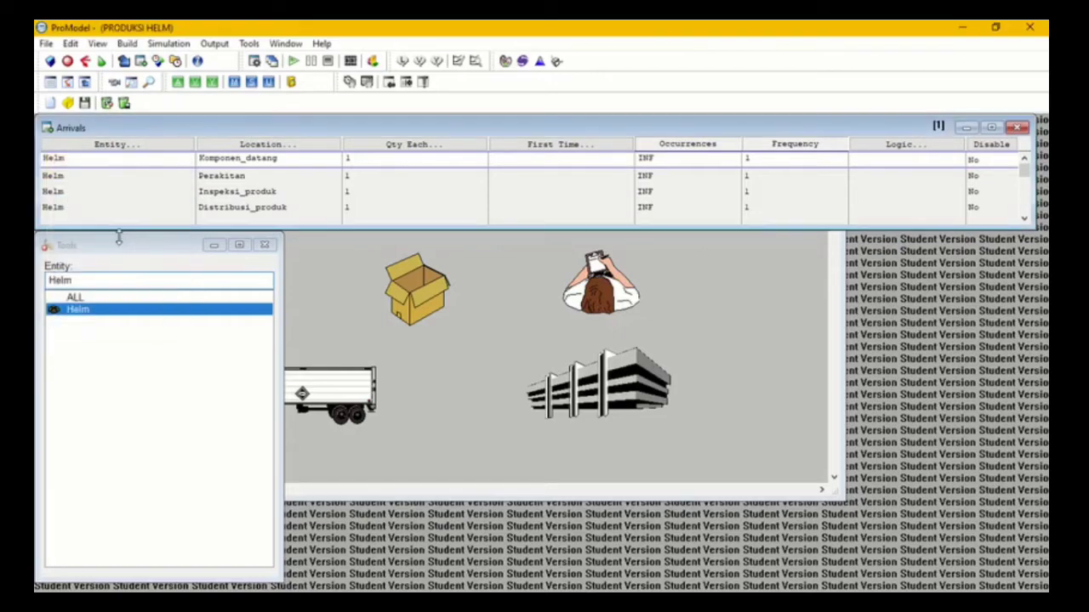
- Add a fifth arrival of Helm at Building with quantity 1, occurrences INF and frequency 1
{"action": "left_click", "coordinate": [110, 207]}
{"action": "key", "text": "Down"}
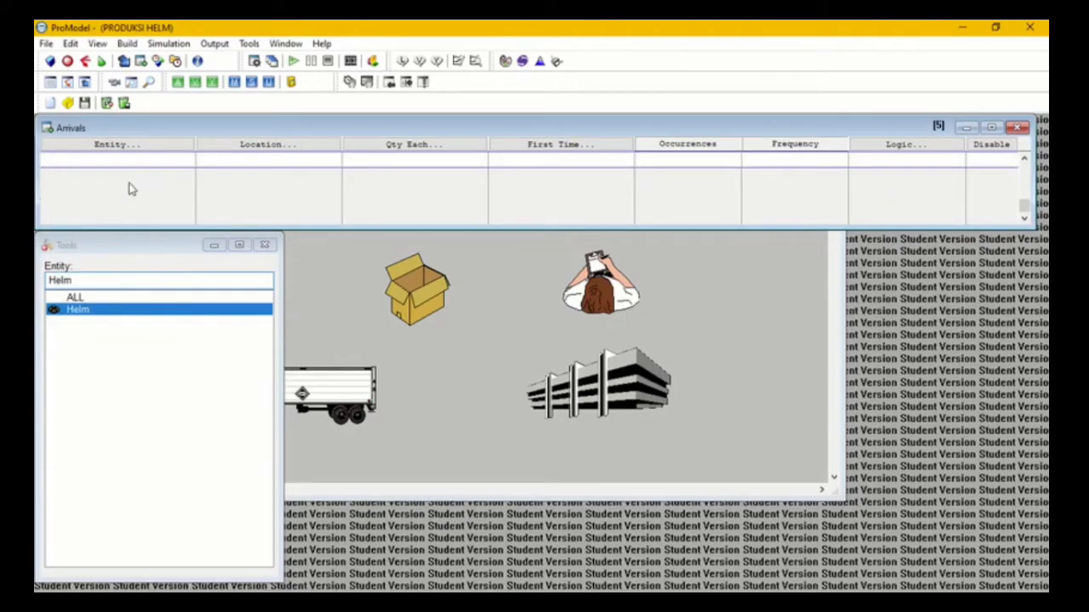
{"action": "left_click", "coordinate": [162, 146]}
{"action": "left_click", "coordinate": [90, 313]}
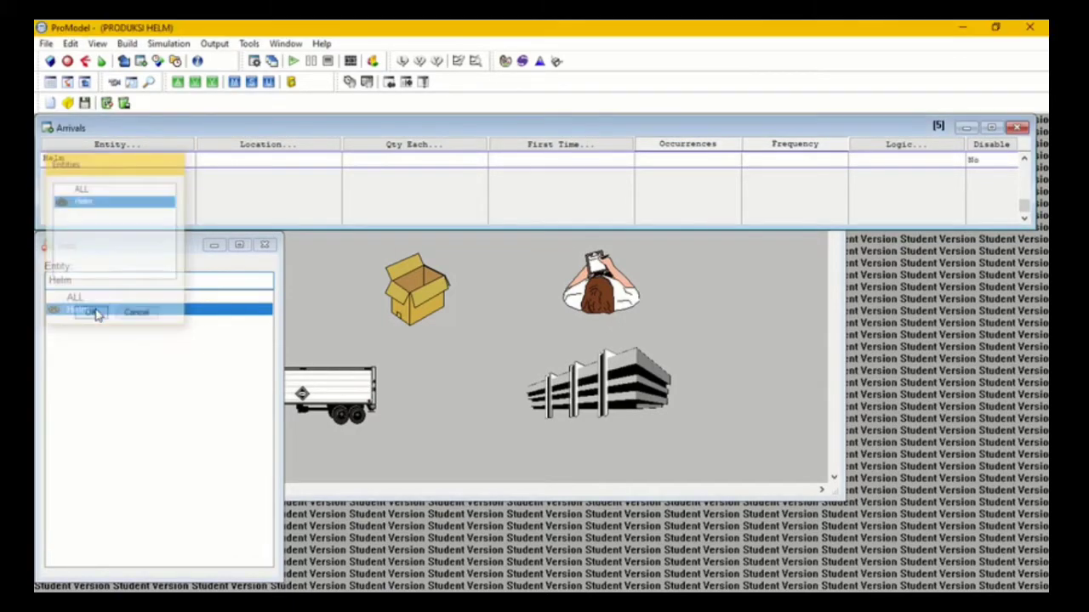
{"action": "left_click", "coordinate": [267, 145]}
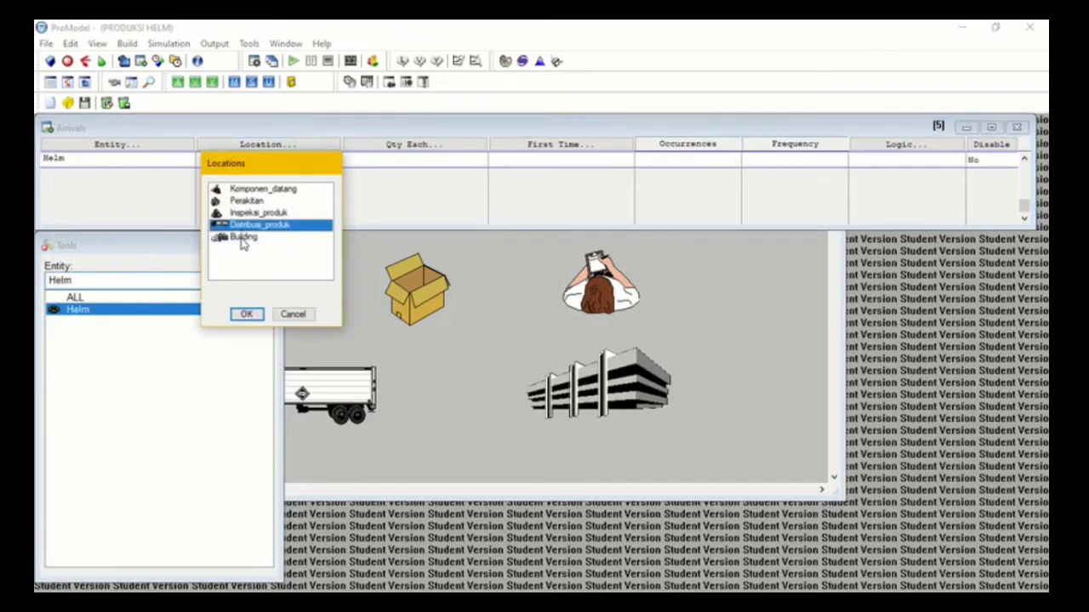
{"action": "left_click", "coordinate": [242, 238]}
{"action": "left_click", "coordinate": [245, 314]}
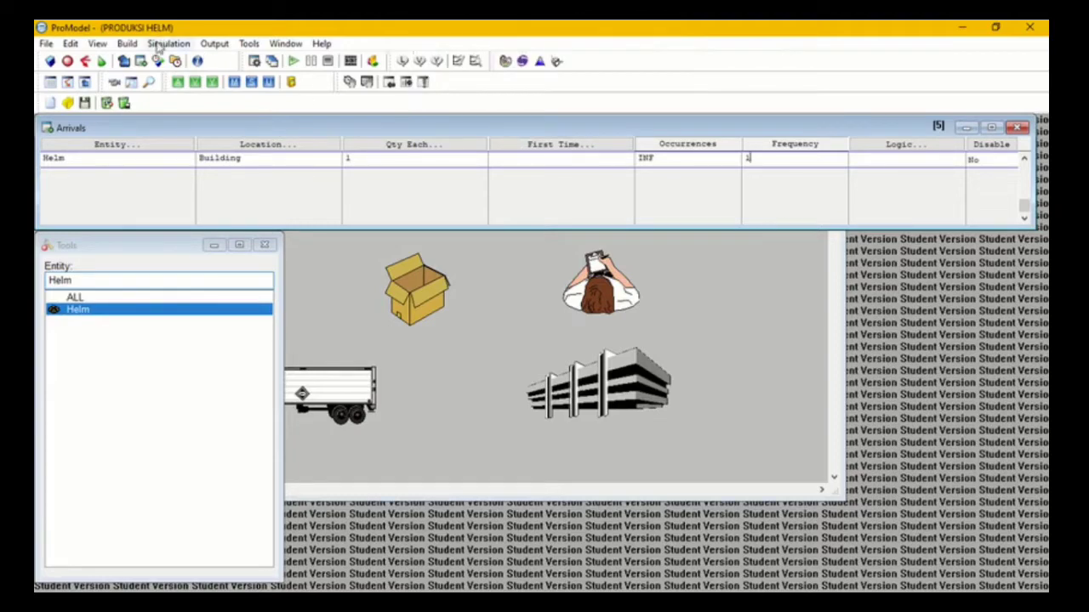
{"action": "left_click", "coordinate": [127, 43]}
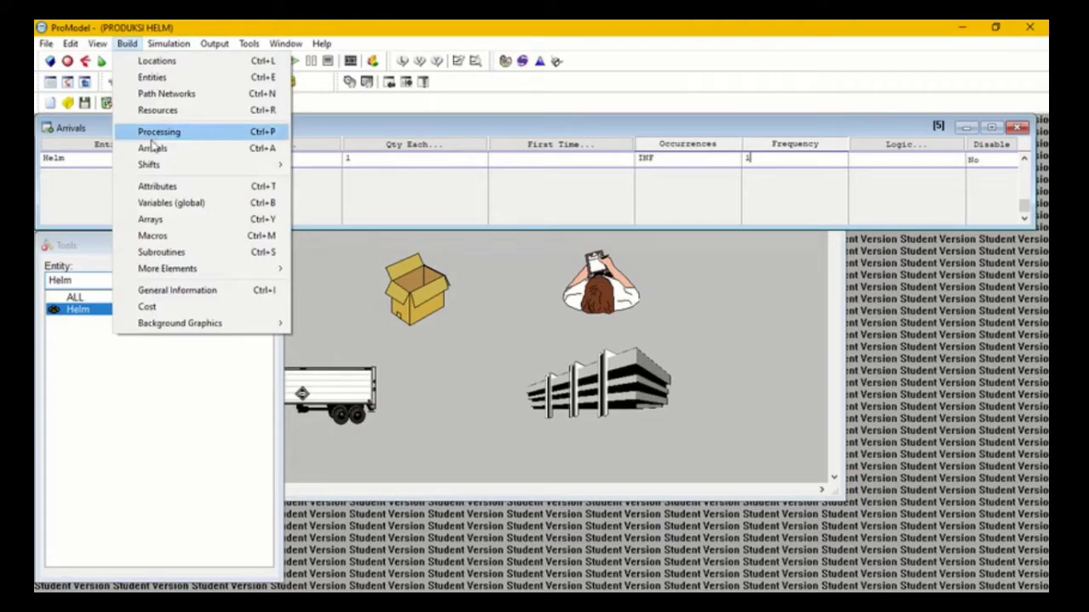
{"action": "left_click", "coordinate": [153, 152]}
{"action": "left_click", "coordinate": [127, 44]}
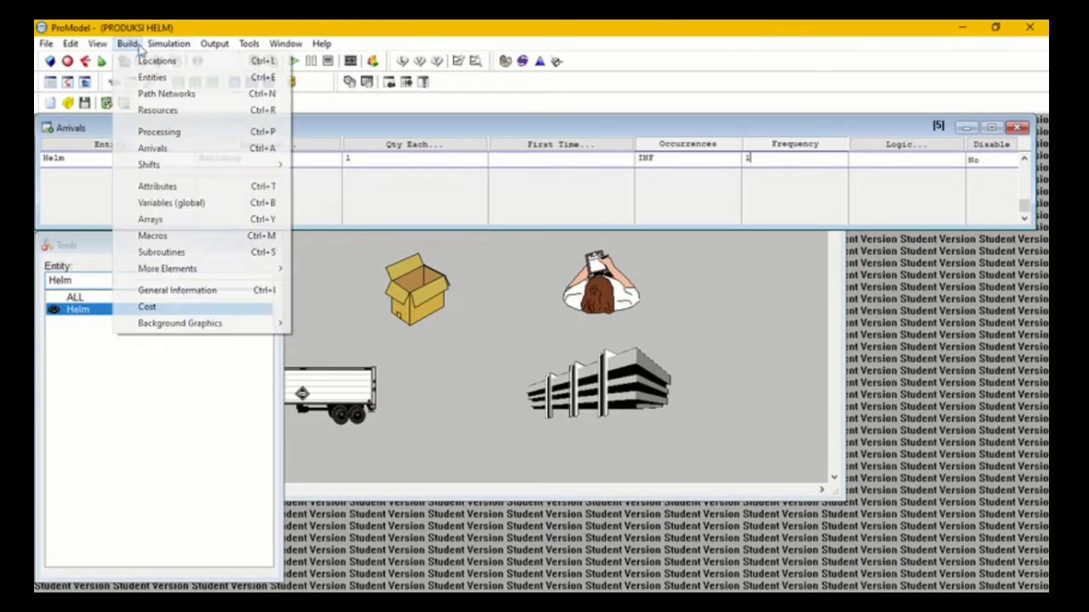
- Rename the Building location to Penyimpanan_gudang and return to the first location record
{"action": "left_click", "coordinate": [161, 131]}
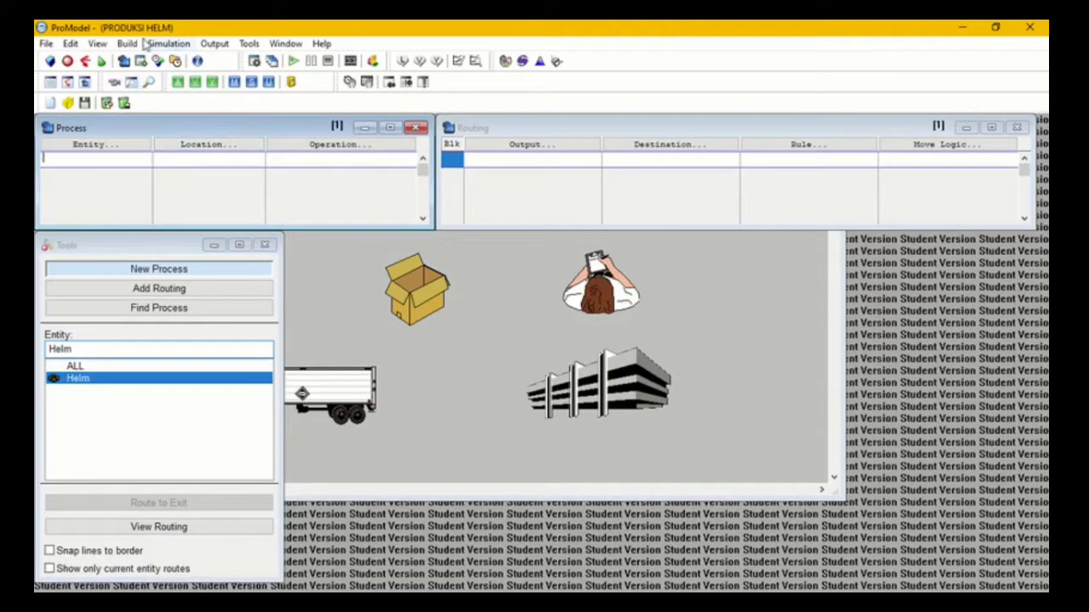
{"action": "left_click", "coordinate": [127, 43]}
{"action": "left_click", "coordinate": [156, 62]}
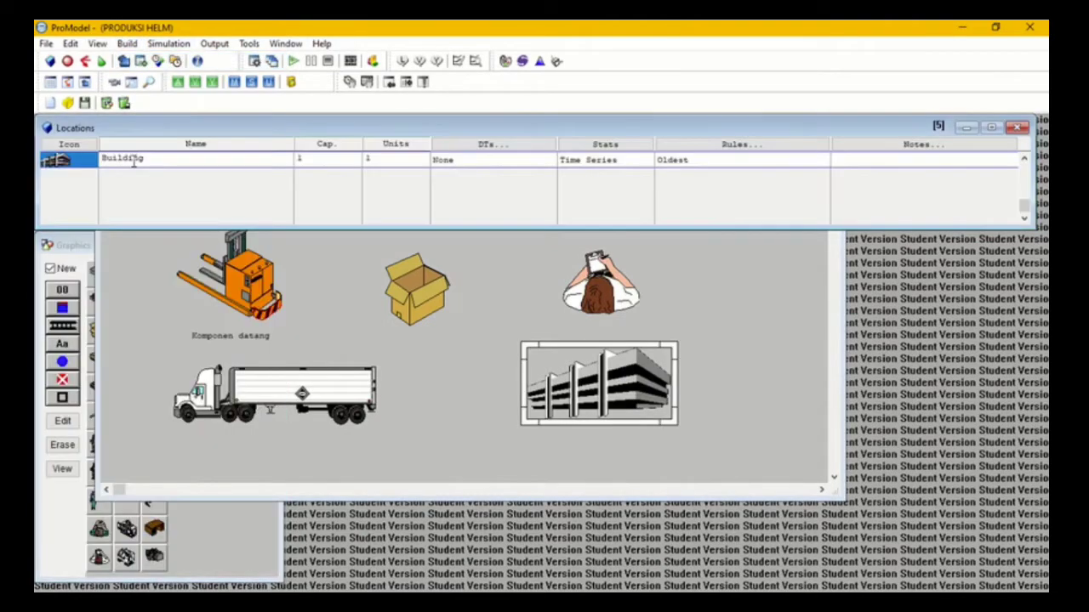
{"action": "left_click_drag", "start_coordinate": [142, 159], "coordinate": [84, 154]}
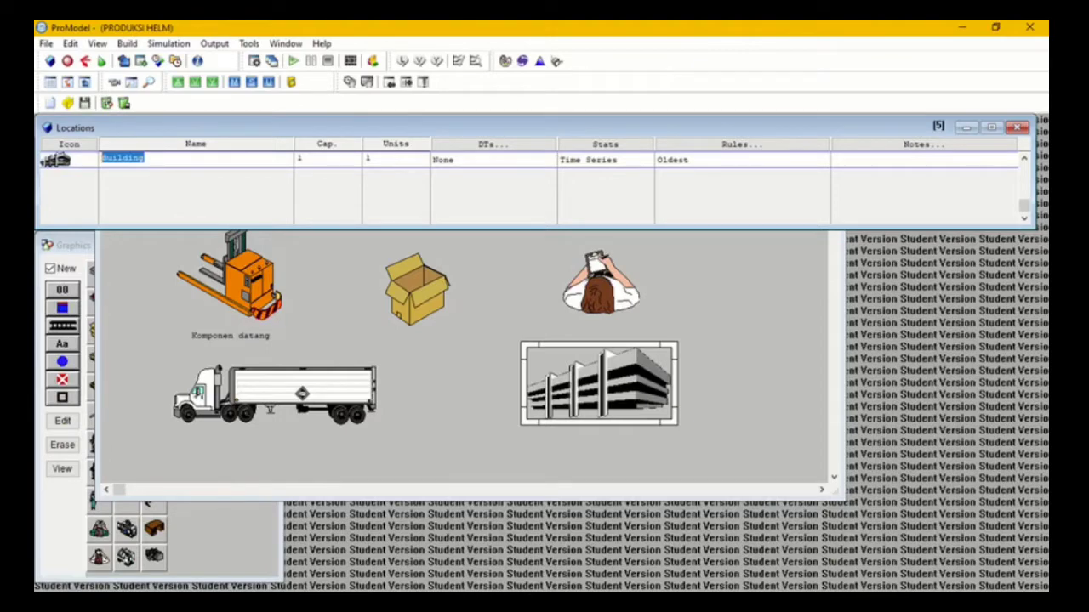
{"action": "left_click", "coordinate": [1007, 26]}
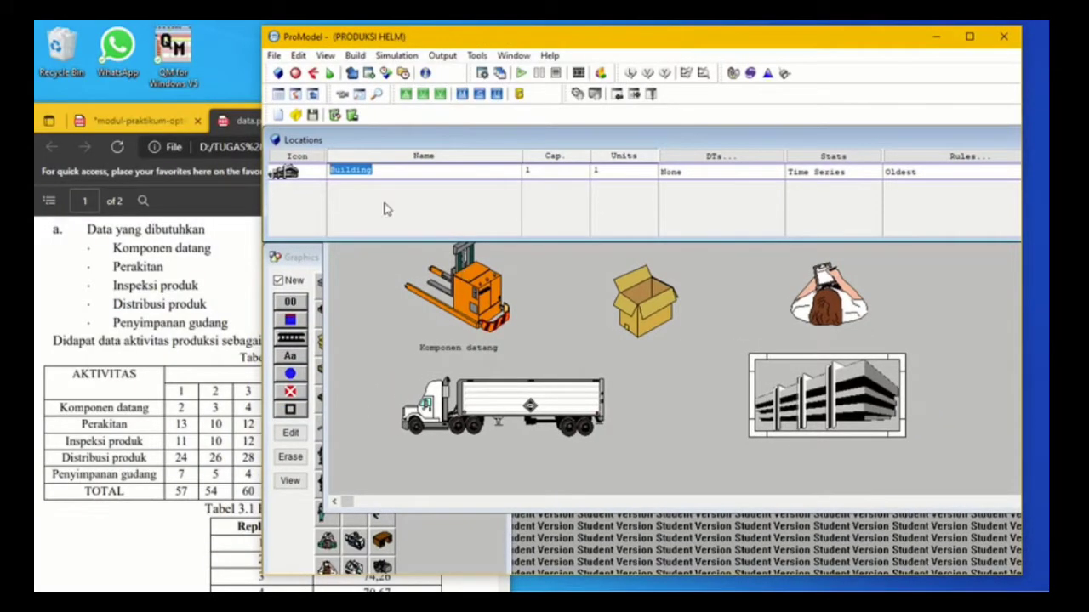
{"action": "type", "text": "Penyimpanan_guda"}
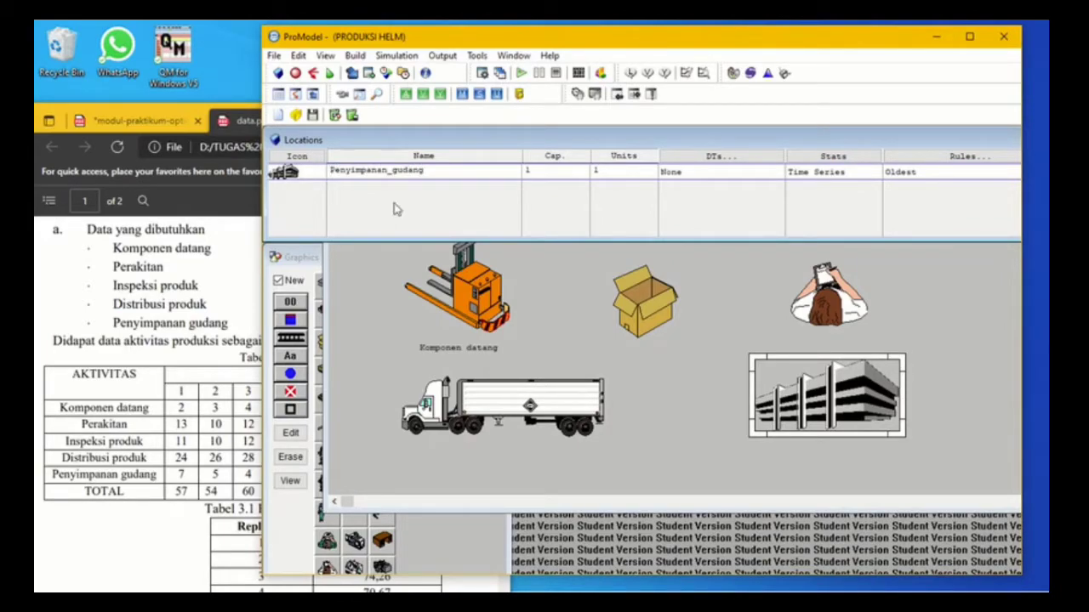
{"action": "left_click", "coordinate": [450, 213]}
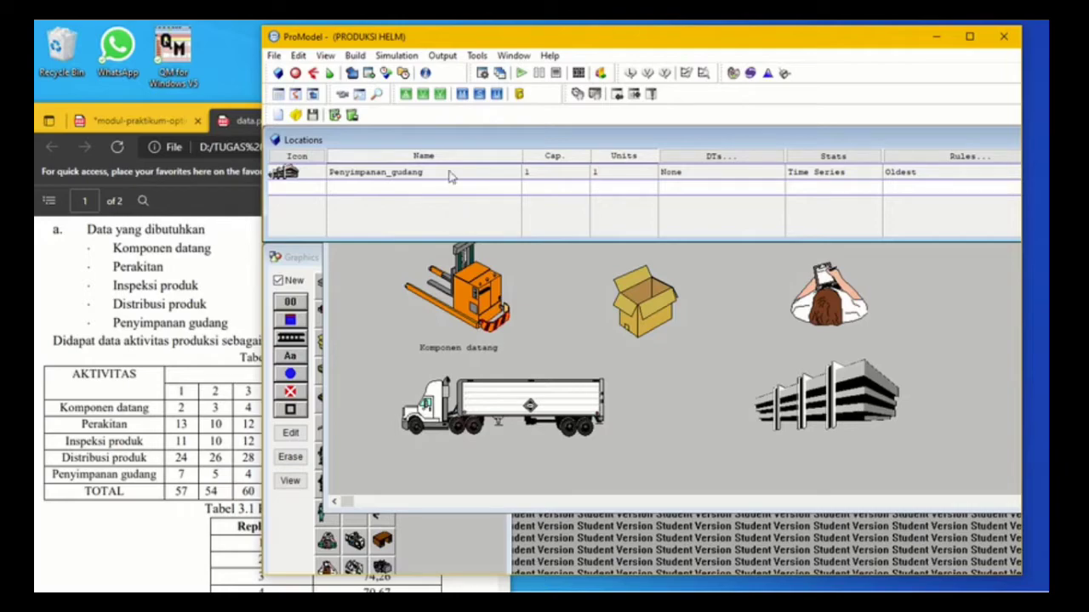
{"action": "left_click", "coordinate": [448, 172]}
{"action": "key", "text": "Up"}
{"action": "key", "text": "Up"}
{"action": "key", "text": "Up"}
{"action": "key", "text": "Up"}
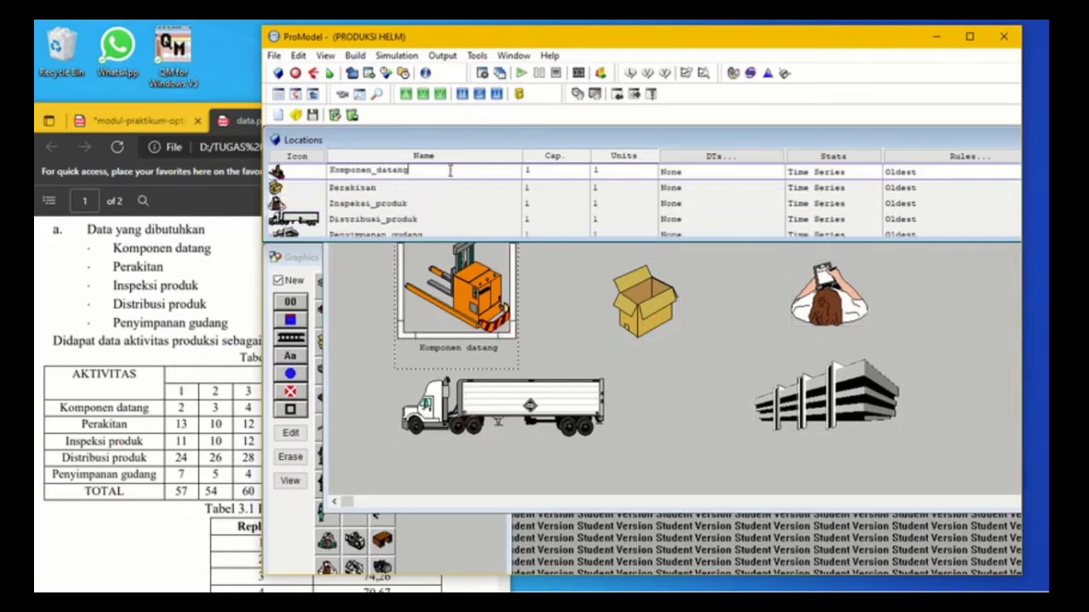
- Open the processing definitions and add a process record for Helm at Komponen_datang
{"action": "left_click", "coordinate": [355, 55]}
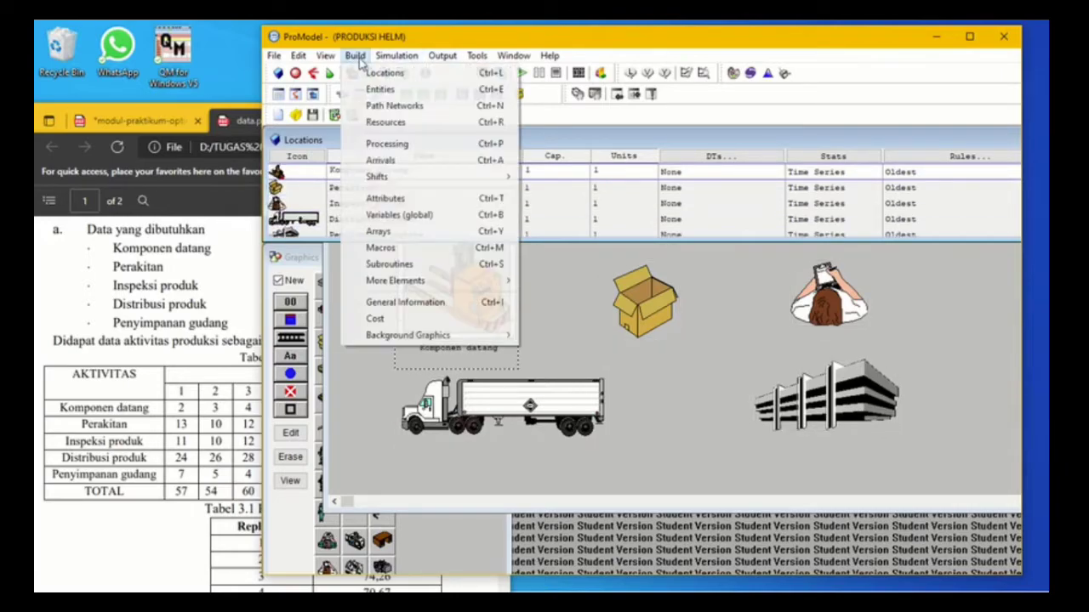
{"action": "left_click", "coordinate": [387, 143]}
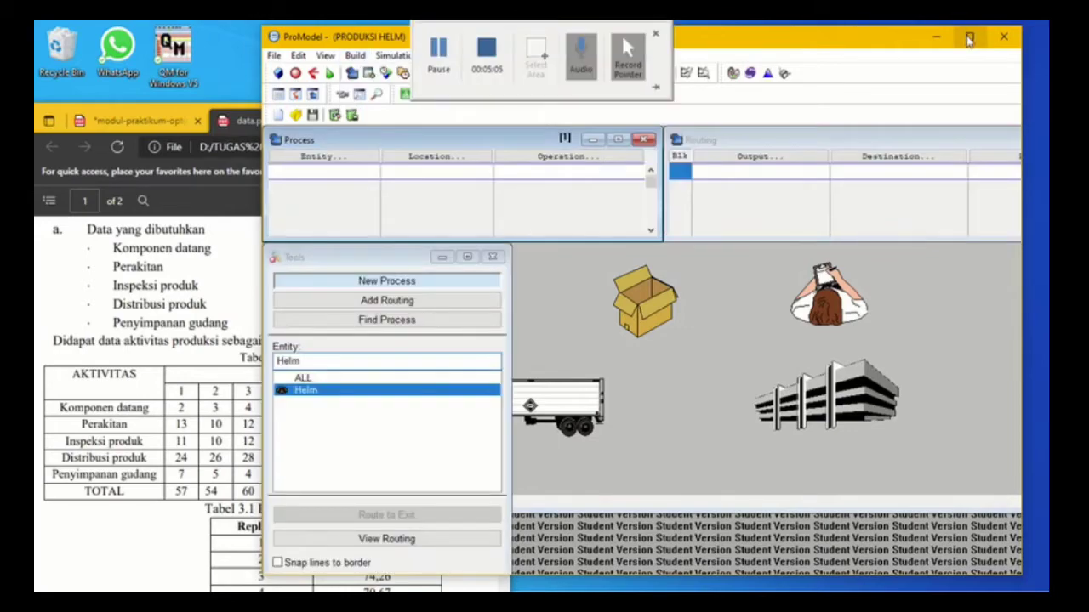
{"action": "left_click", "coordinate": [969, 37]}
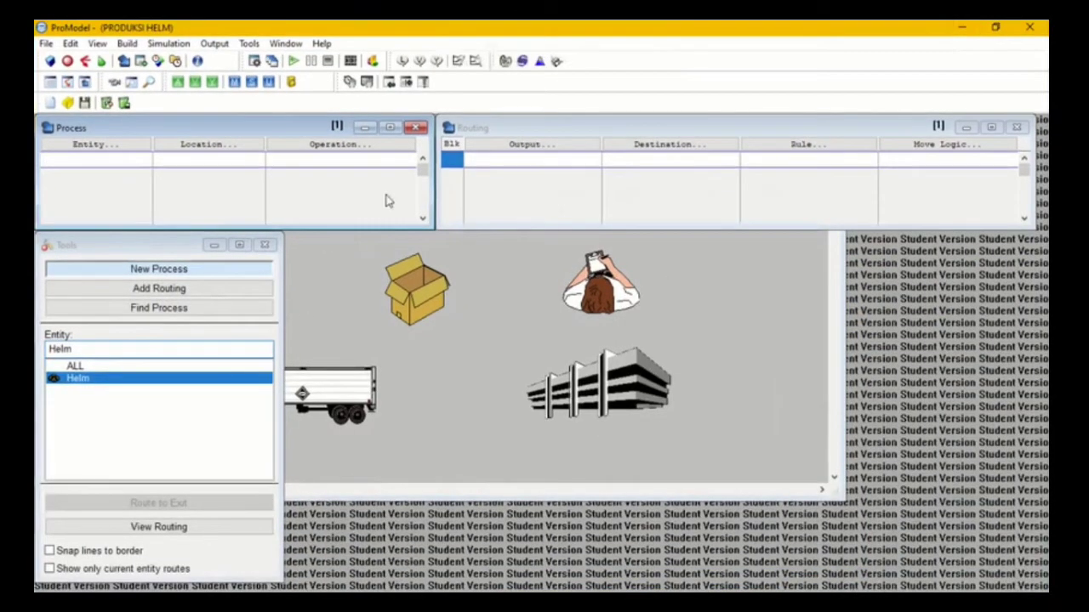
{"action": "left_click", "coordinate": [109, 149]}
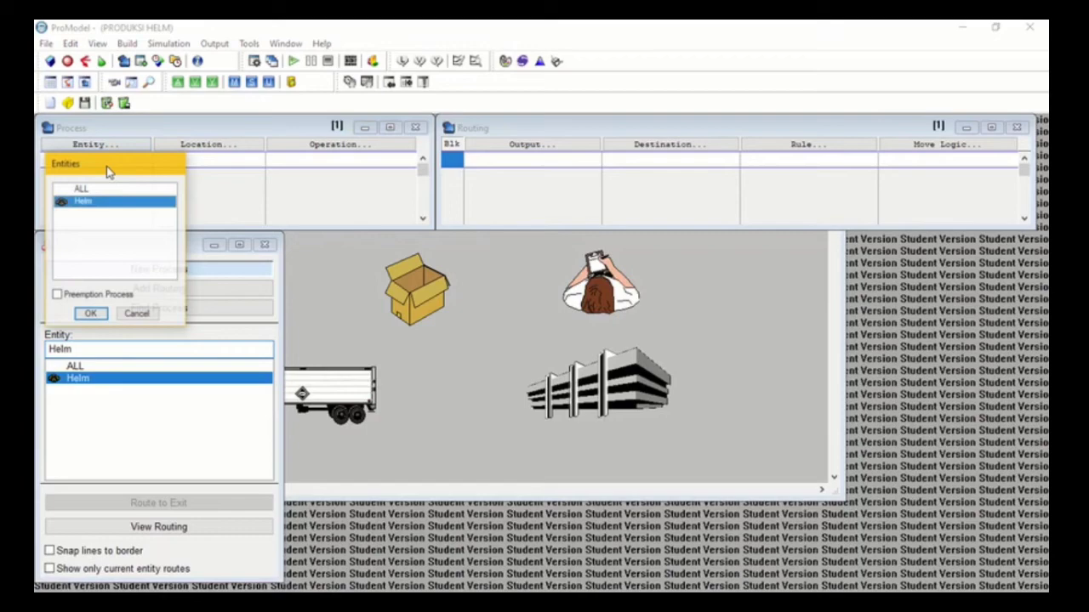
{"action": "left_click", "coordinate": [92, 311]}
{"action": "left_click", "coordinate": [217, 149]}
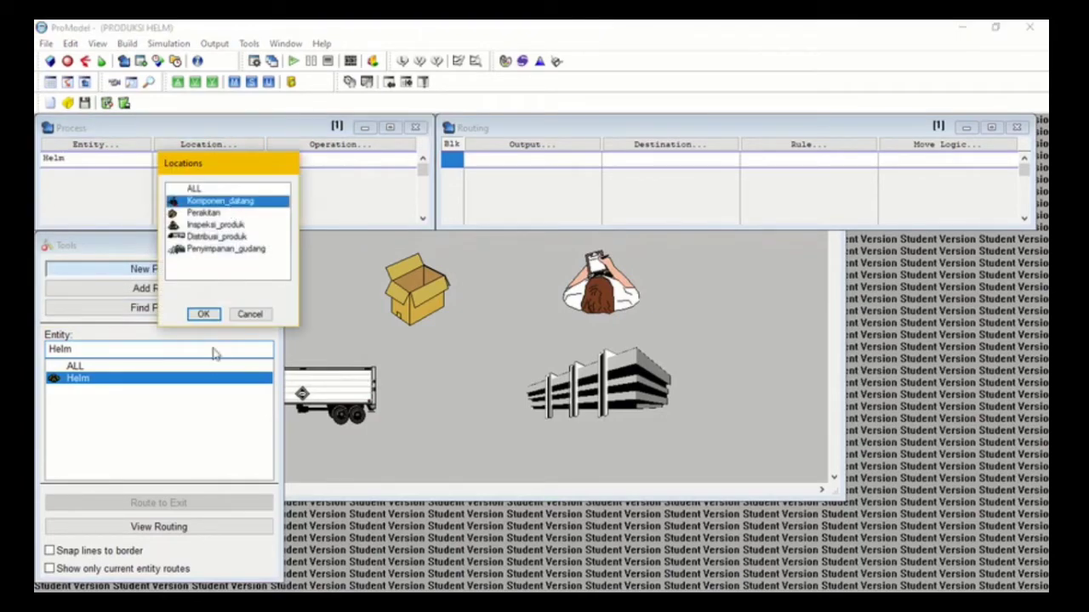
{"action": "left_click", "coordinate": [204, 313]}
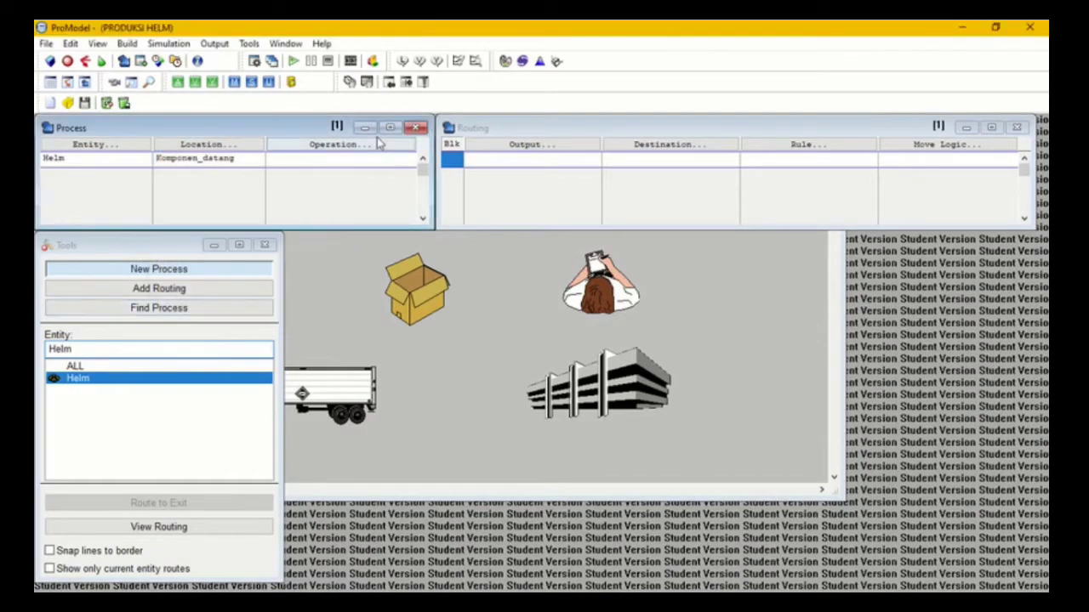
- Route the Helm output from Komponen_datang to Perakitan and open that route's move logic
{"action": "left_click", "coordinate": [489, 147]}
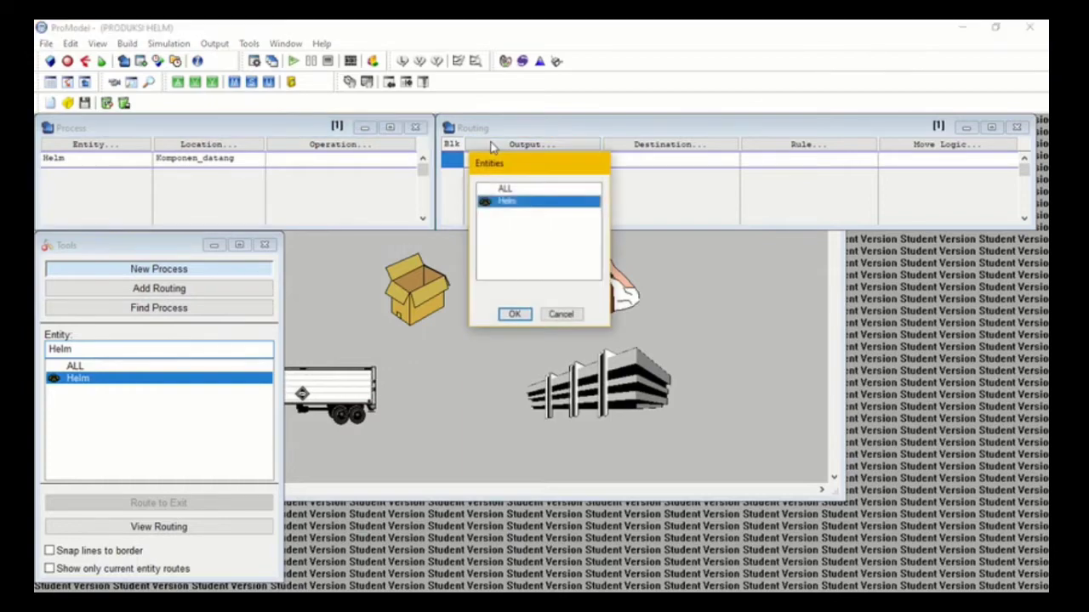
{"action": "left_click", "coordinate": [512, 314]}
{"action": "left_click", "coordinate": [660, 144]}
{"action": "left_click", "coordinate": [660, 199]}
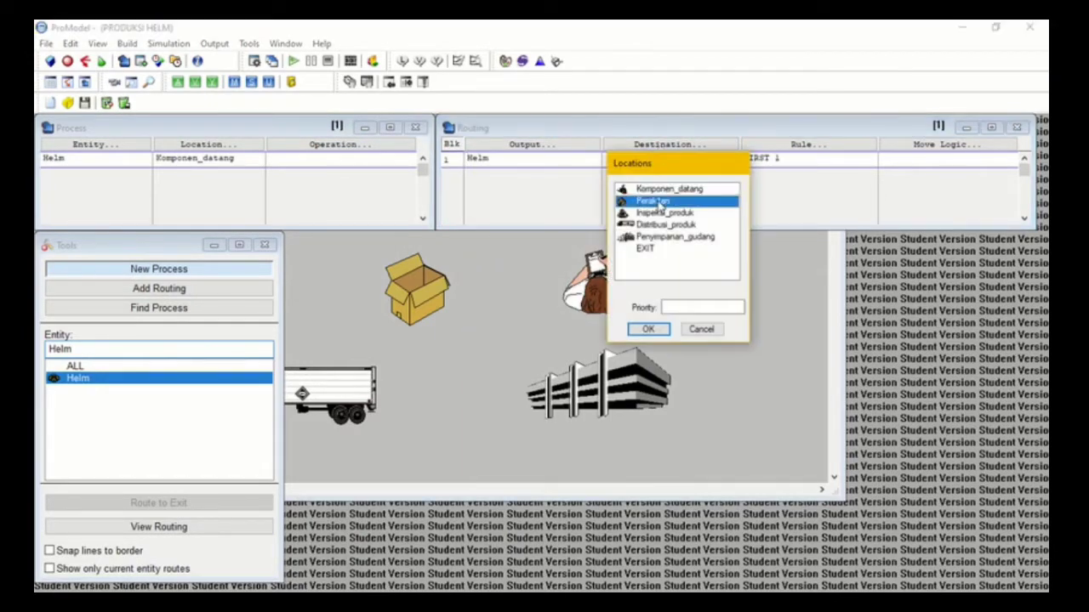
{"action": "left_click", "coordinate": [655, 329]}
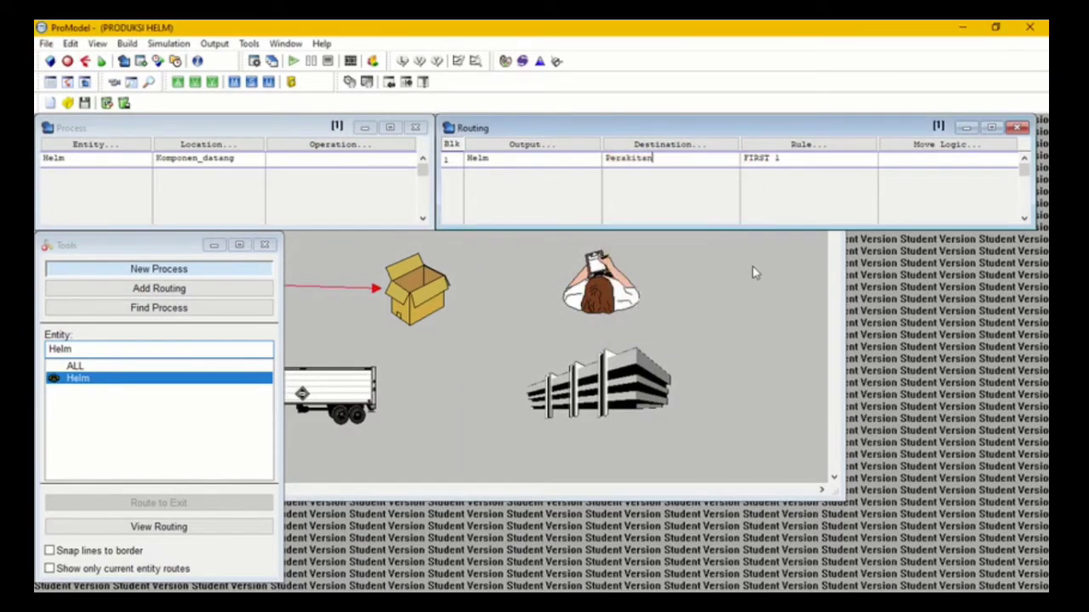
{"action": "left_click", "coordinate": [936, 146]}
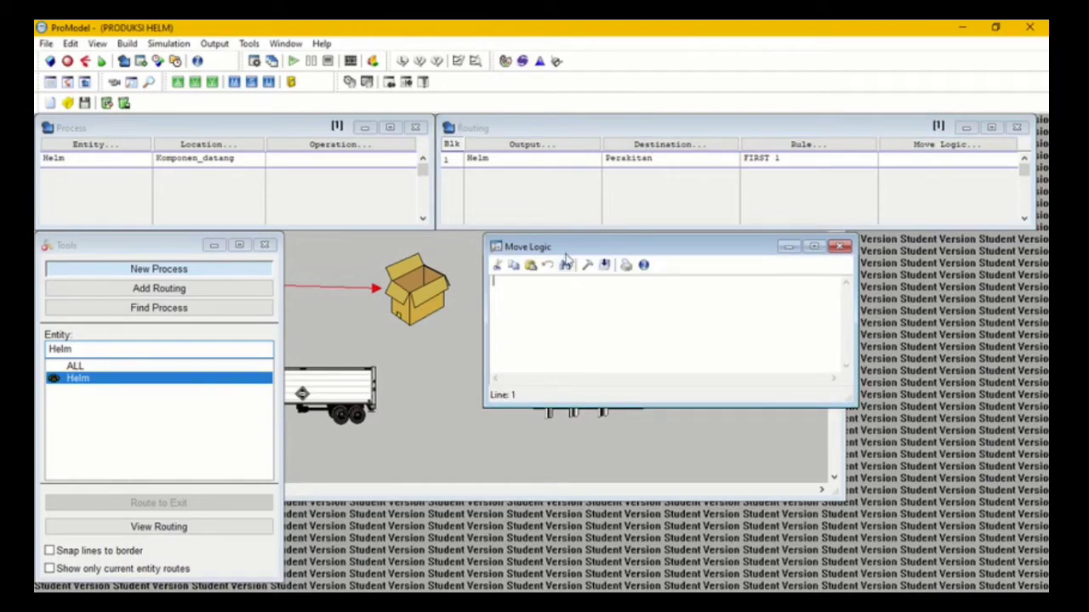
- Launch Stat::Fit and arrange its window beside data.pdf so the activity time table is readable
{"action": "left_click", "coordinate": [539, 63]}
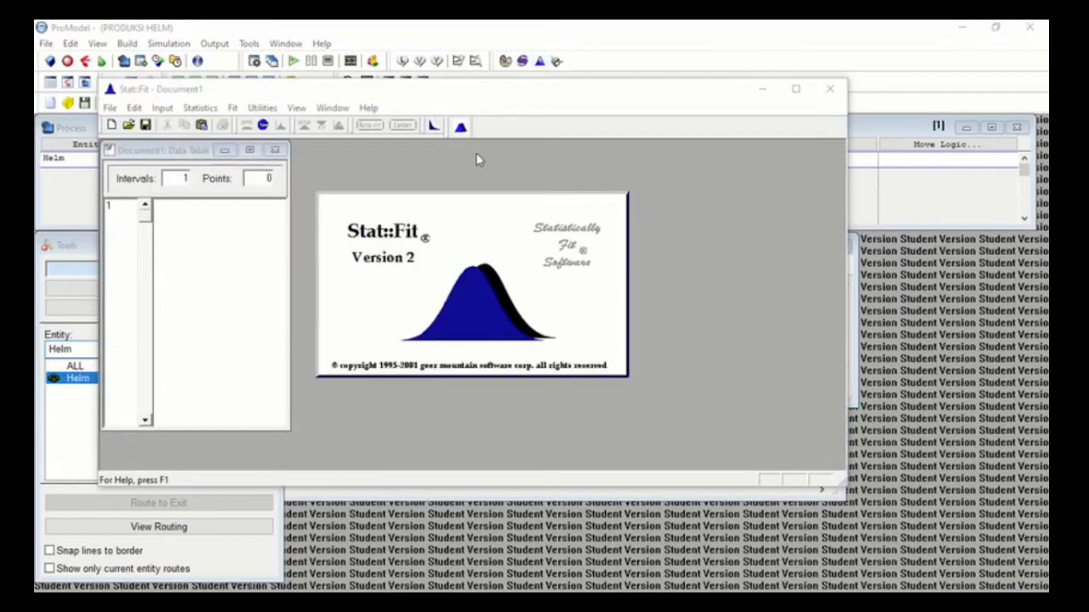
{"action": "left_click_drag", "start_coordinate": [666, 88], "coordinate": [911, 107]}
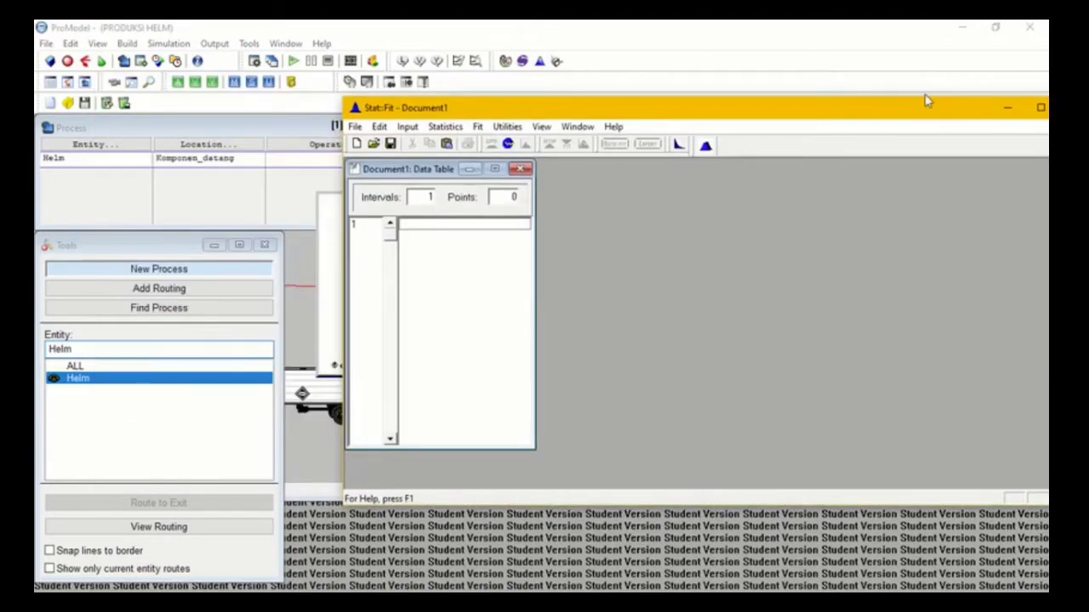
{"action": "left_click", "coordinate": [999, 26]}
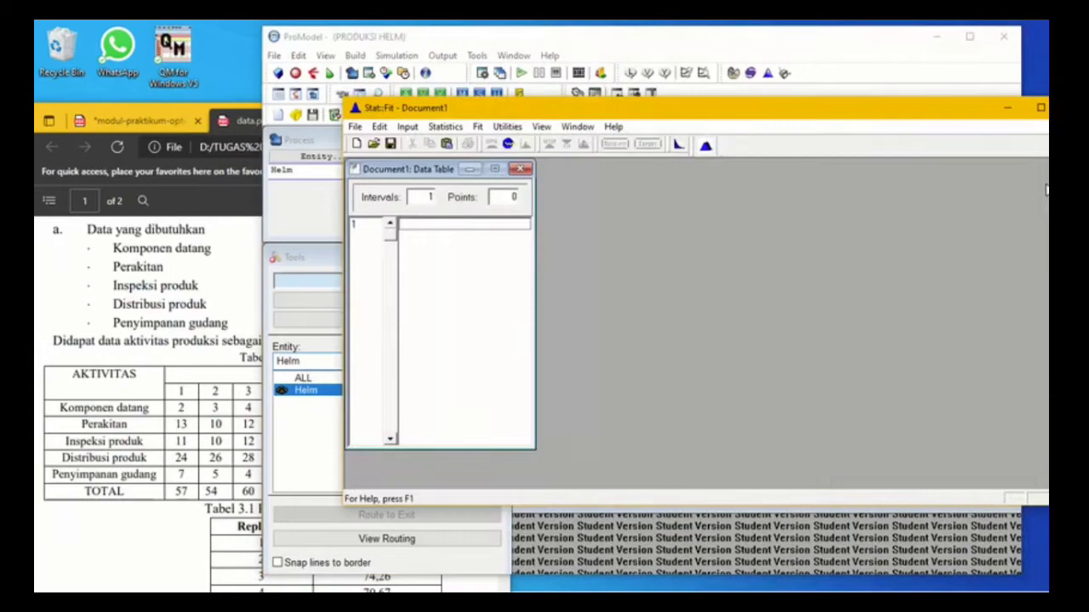
{"action": "left_click_drag", "start_coordinate": [712, 117], "coordinate": [757, 122]}
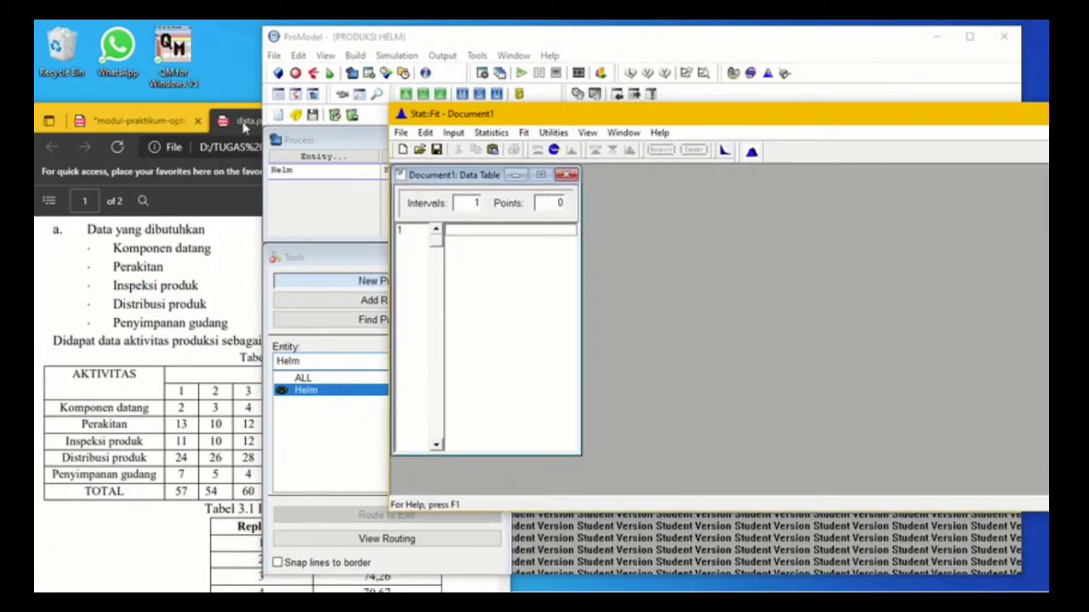
{"action": "left_click", "coordinate": [204, 248]}
{"action": "scroll", "coordinate": [204, 247], "scroll_direction": "down", "scroll_amount": 3}
{"action": "right_click", "coordinate": [202, 230]}
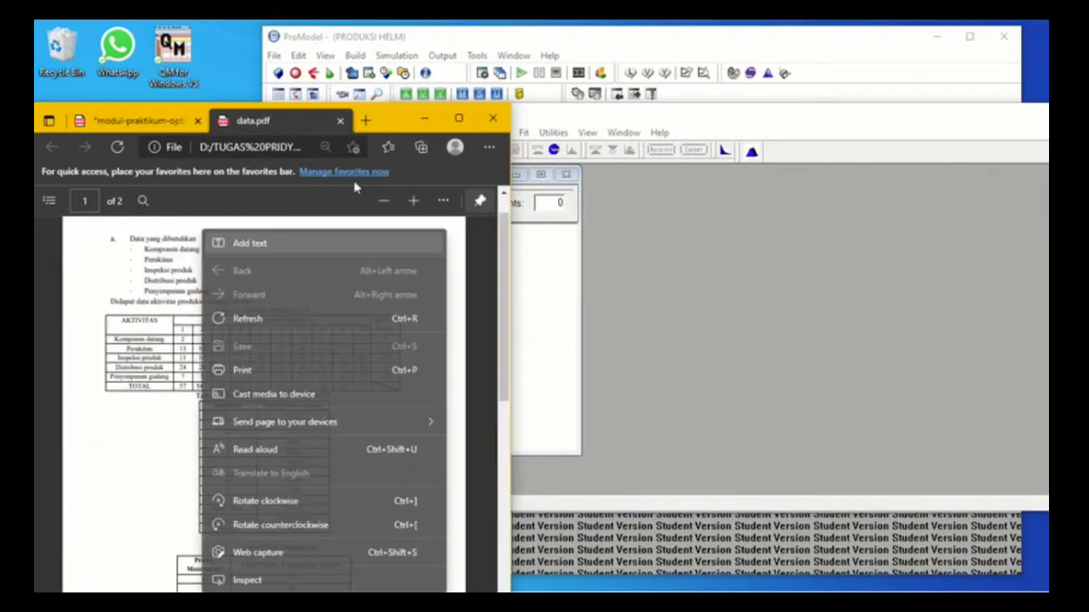
{"action": "left_click_drag", "start_coordinate": [613, 122], "coordinate": [726, 142]}
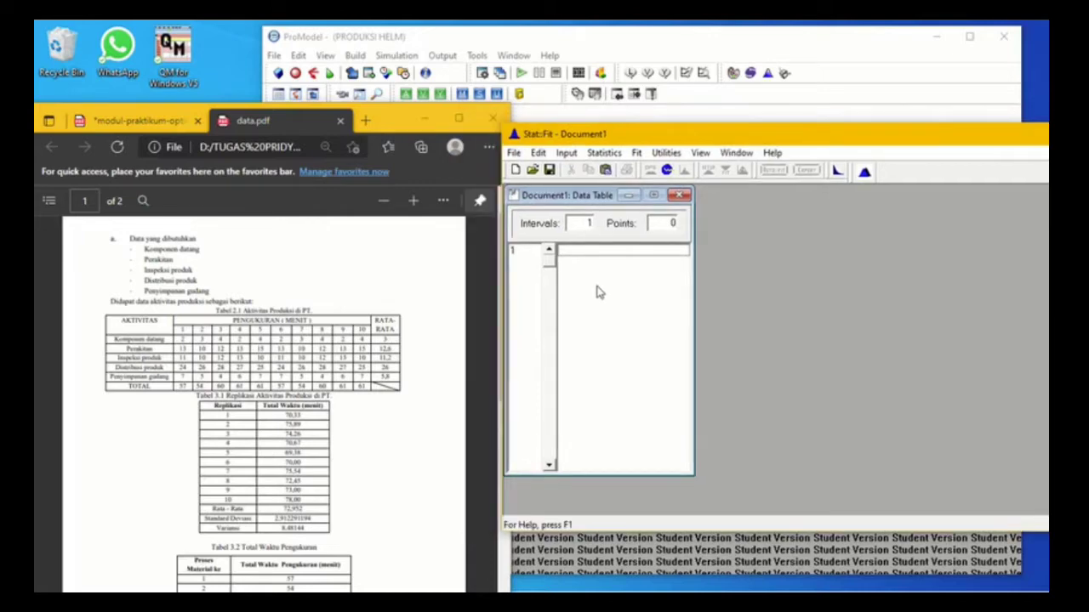
- Enter the ten Komponen datang times 2, 3, 4, 2, 4, 2, 3, 4, 2 and 4 in the data table
{"action": "left_click", "coordinate": [573, 255]}
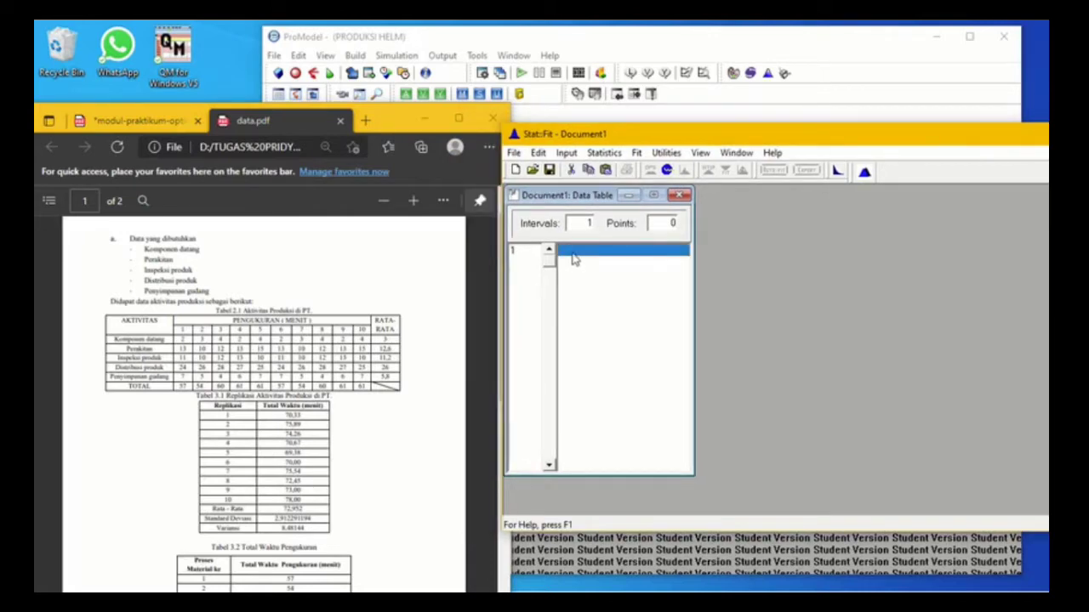
{"action": "type", "text": "2"}
{"action": "key", "text": "Return"}
{"action": "type", "text": "3"}
{"action": "key", "text": "Return"}
{"action": "type", "text": "4"}
{"action": "key", "text": "Return"}
{"action": "type", "text": "2"}
{"action": "key", "text": "Return"}
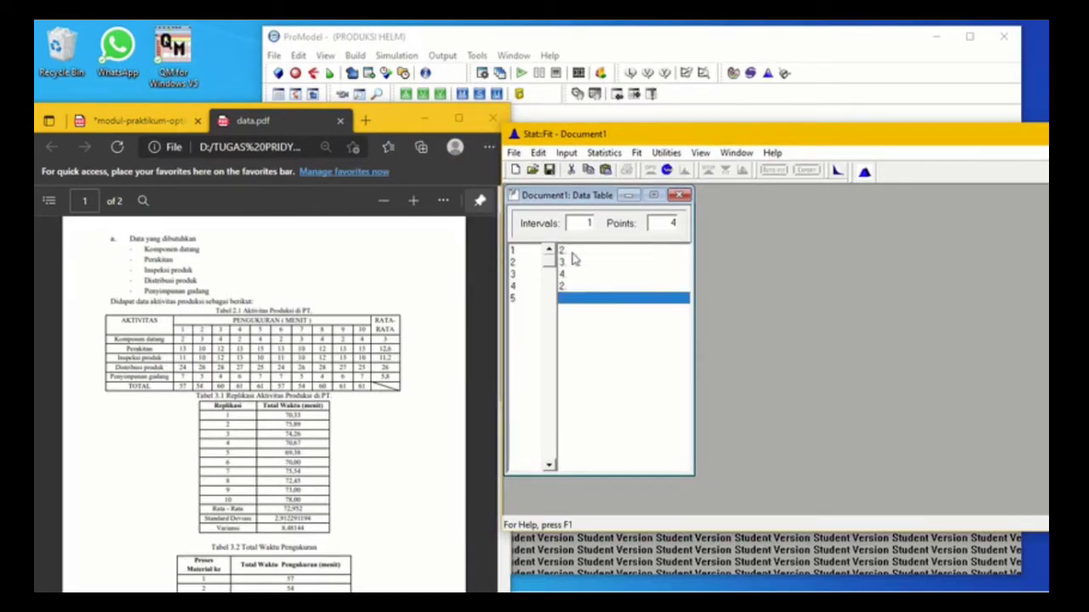
{"action": "type", "text": "4"}
{"action": "key", "text": "Return"}
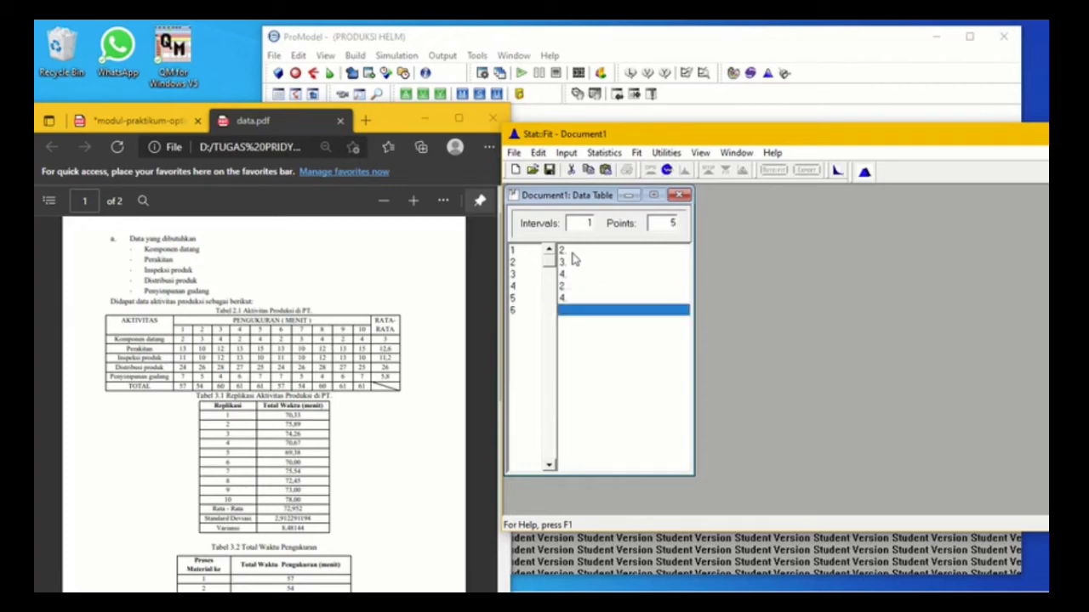
{"action": "type", "text": "2"}
{"action": "key", "text": "Return"}
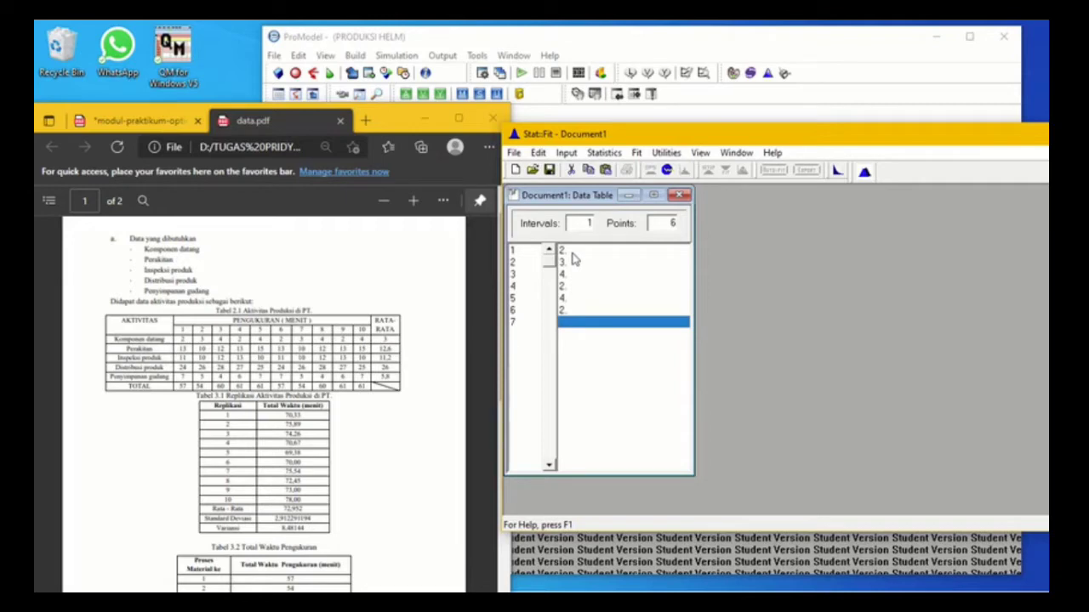
{"action": "type", "text": "3"}
{"action": "key", "text": "Return"}
{"action": "type", "text": "4"}
{"action": "key", "text": "Return"}
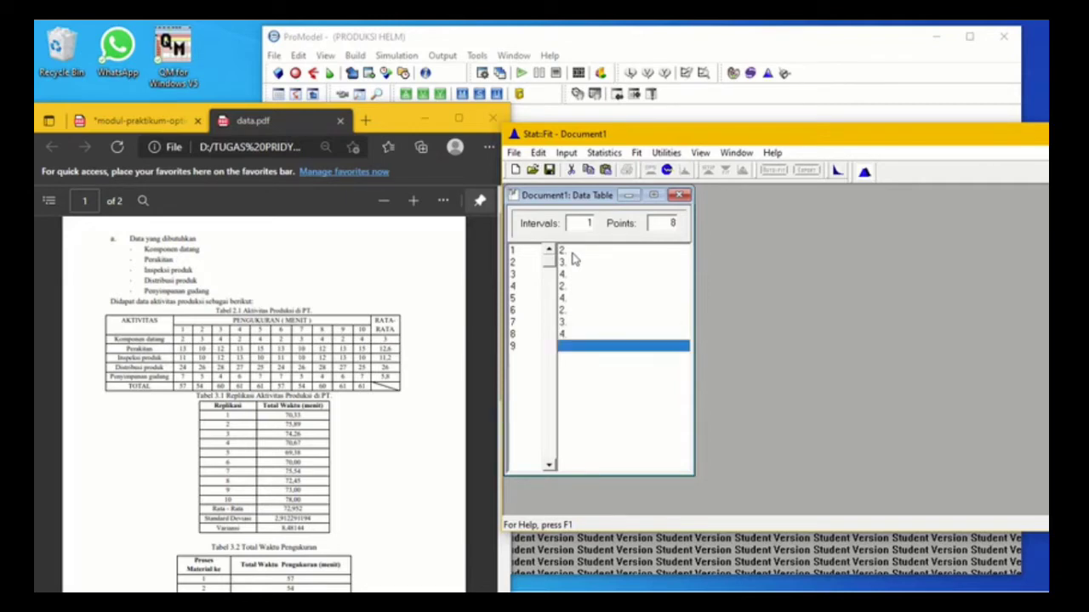
{"action": "type", "text": "2"}
{"action": "key", "text": "Return"}
{"action": "type", "text": "4"}
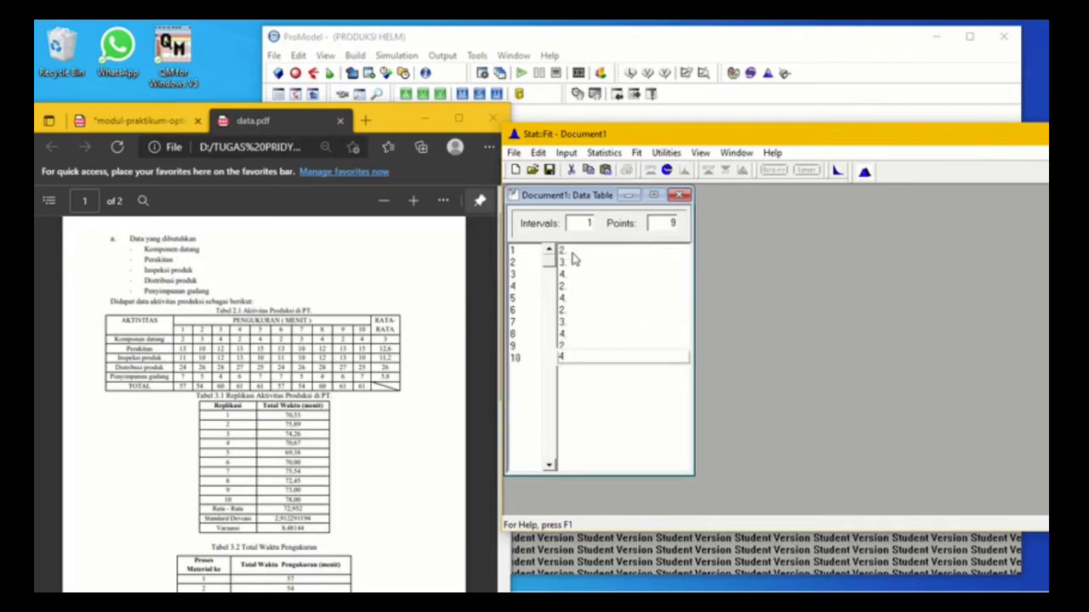
{"action": "key", "text": "Return"}
- Auto-fit discrete distributions to the Komponen datang times
{"action": "left_click", "coordinate": [773, 170]}
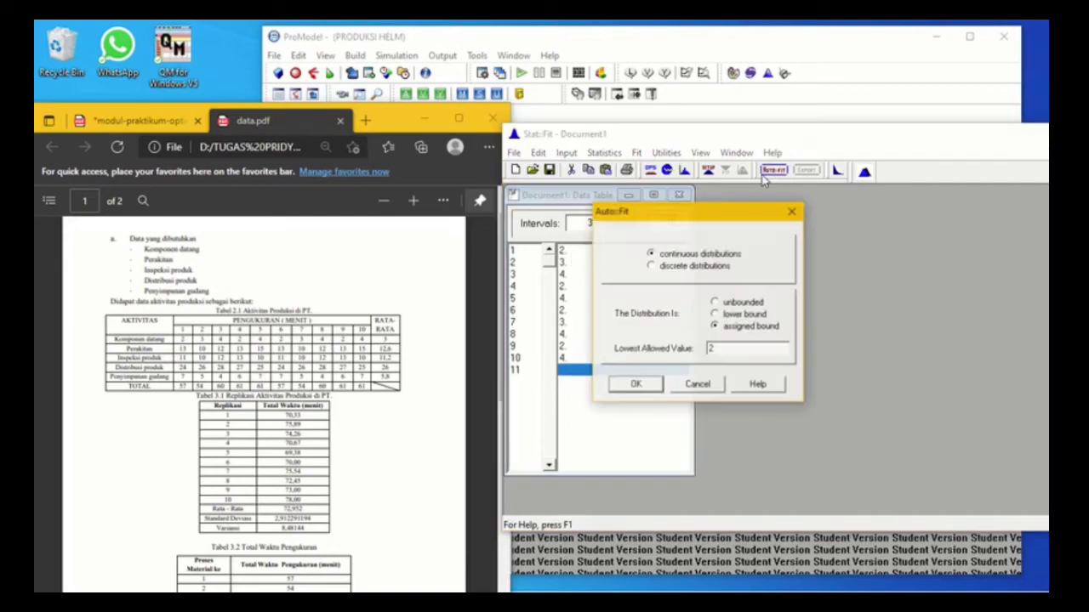
{"action": "left_click", "coordinate": [651, 267]}
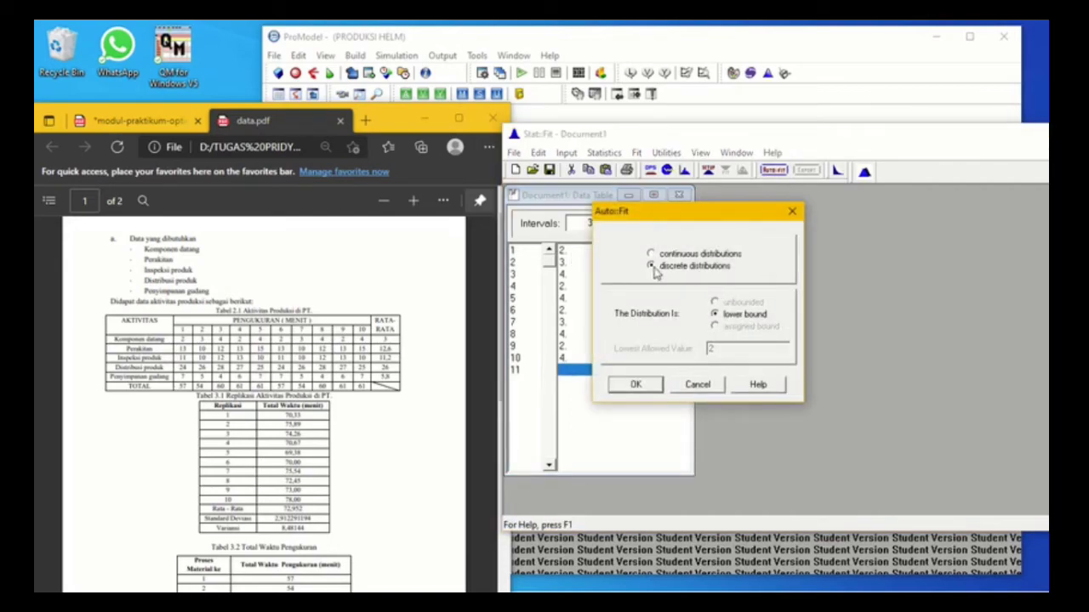
{"action": "left_click", "coordinate": [639, 385]}
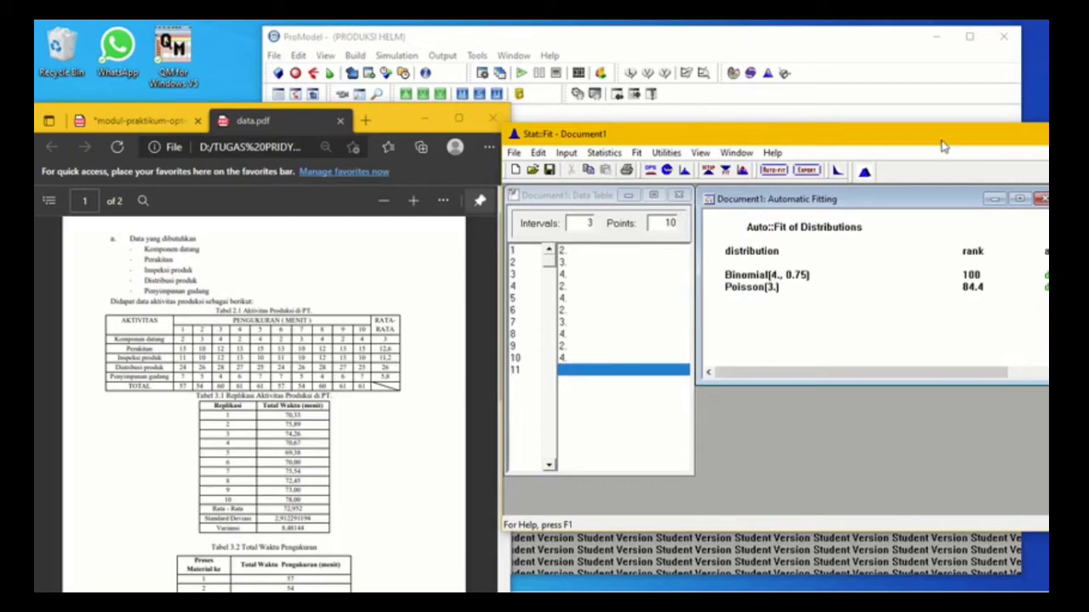
- Export the fitted Binomial distribution in ProModel format to the clipboard with precision 3
{"action": "left_click_drag", "start_coordinate": [940, 136], "coordinate": [821, 168]}
{"action": "left_click", "coordinate": [689, 202]}
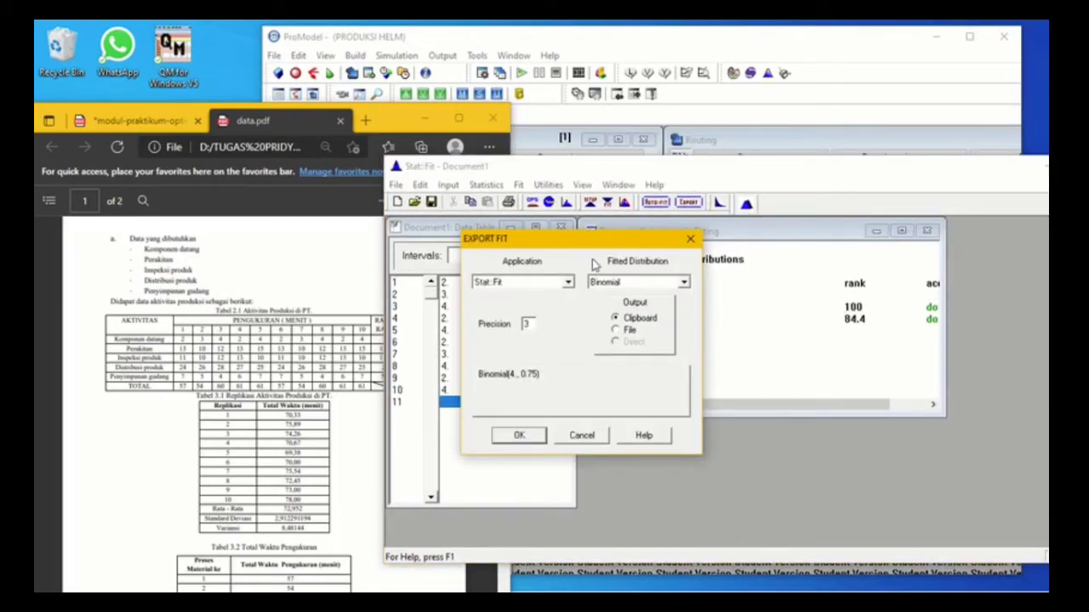
{"action": "mouse_move", "coordinate": [625, 238]}
{"action": "left_mouse_down"}
{"action": "mouse_move", "coordinate": [677, 179]}
{"action": "mouse_move", "coordinate": [628, 235]}
{"action": "left_mouse_up"}
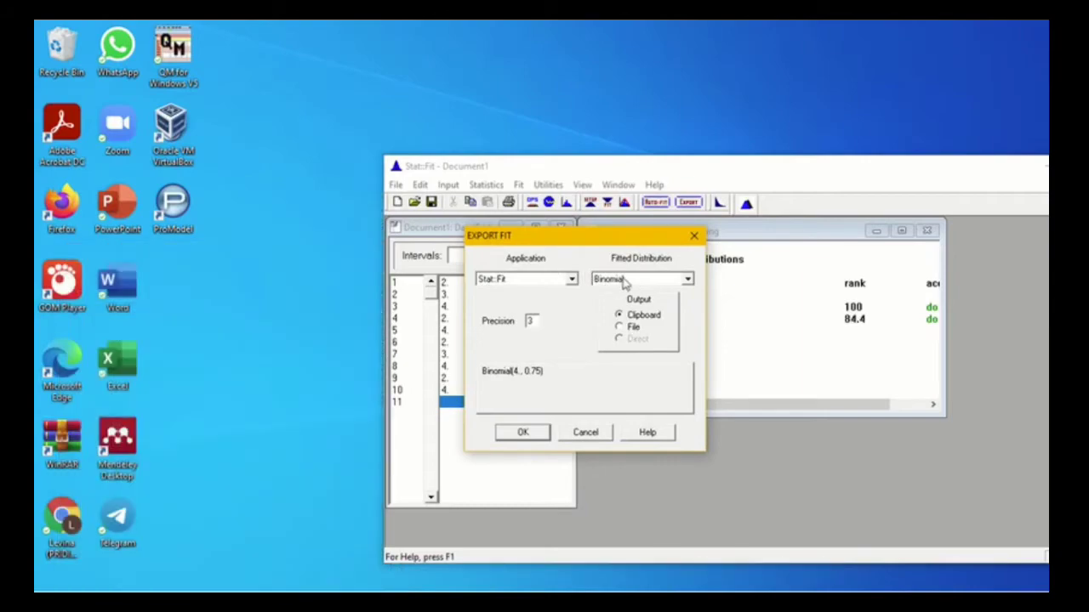
{"action": "left_click", "coordinate": [549, 280]}
{"action": "left_click_drag", "start_coordinate": [581, 349], "coordinate": [581, 335]}
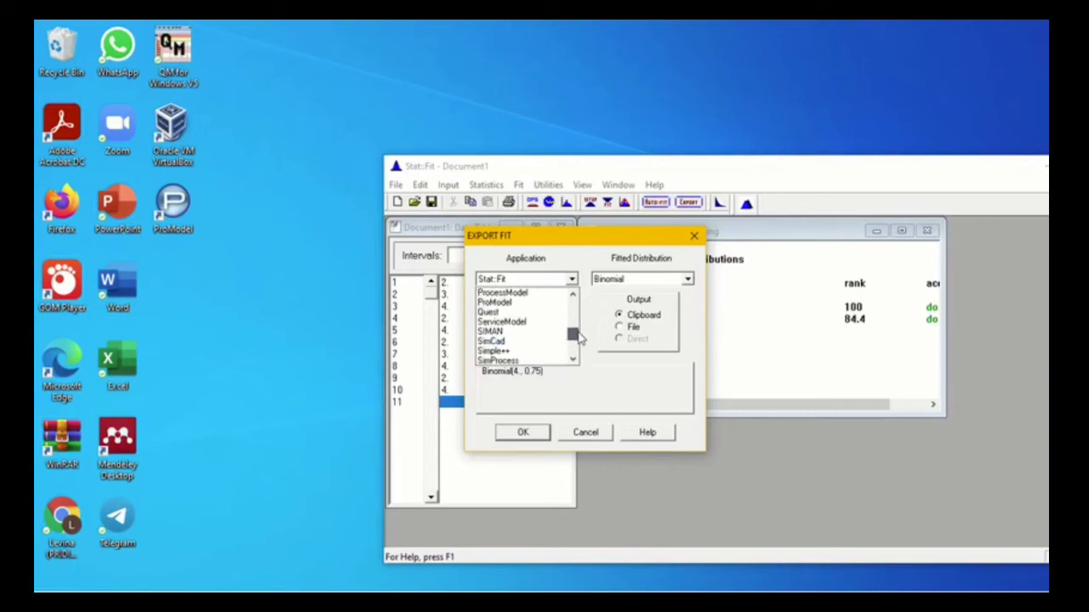
{"action": "left_click", "coordinate": [525, 303]}
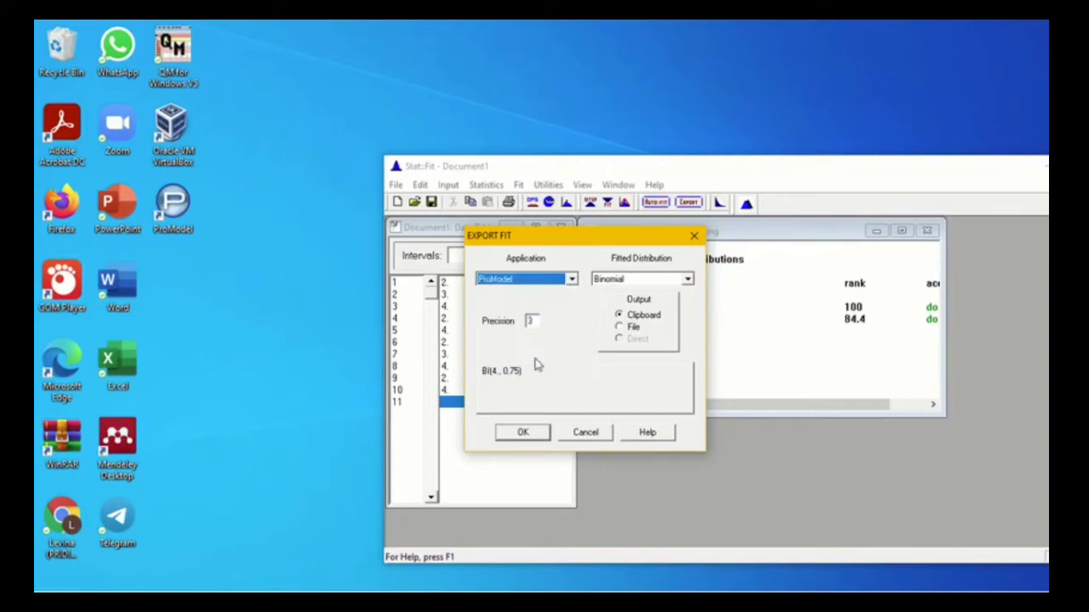
{"action": "left_click", "coordinate": [523, 432]}
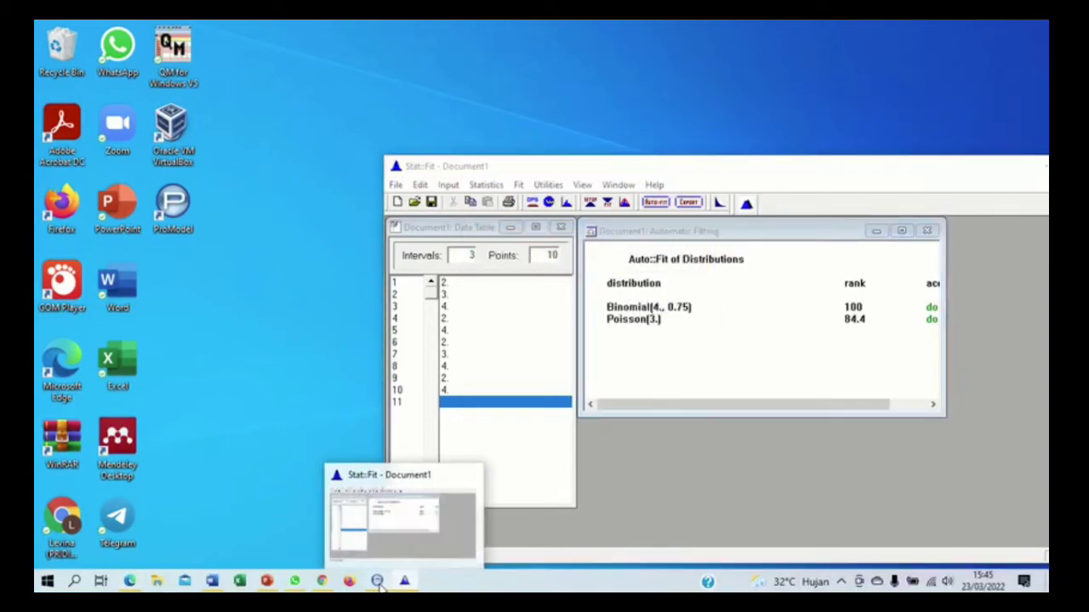
- Switch to ProModel and set the Komponen_datang to Perakitan route's move logic to MOVE FOR BI(4., 0.75)
{"action": "left_click", "coordinate": [377, 581]}
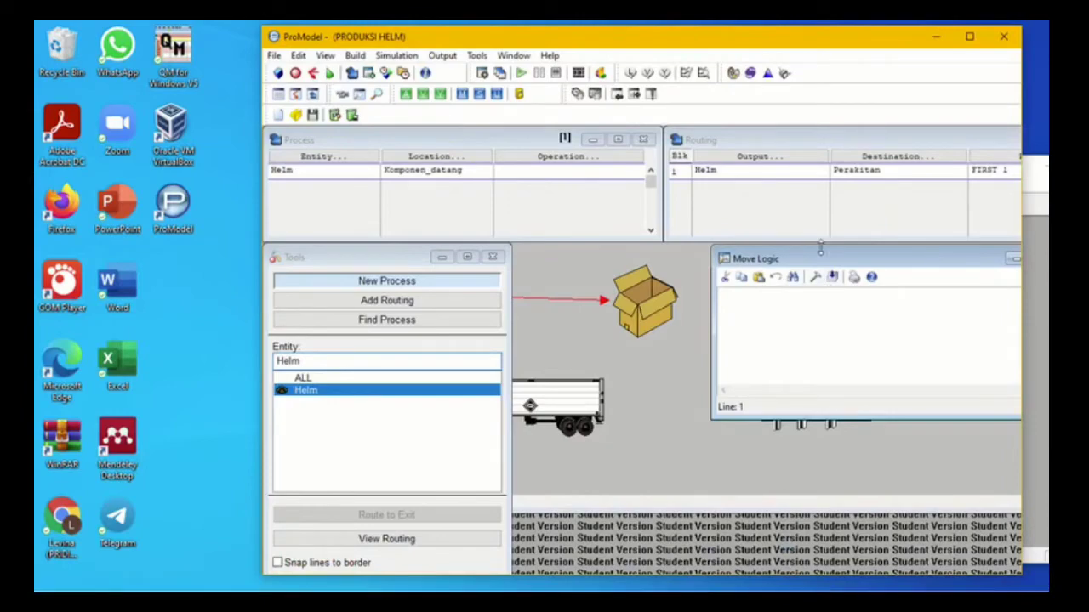
{"action": "left_click", "coordinate": [968, 37]}
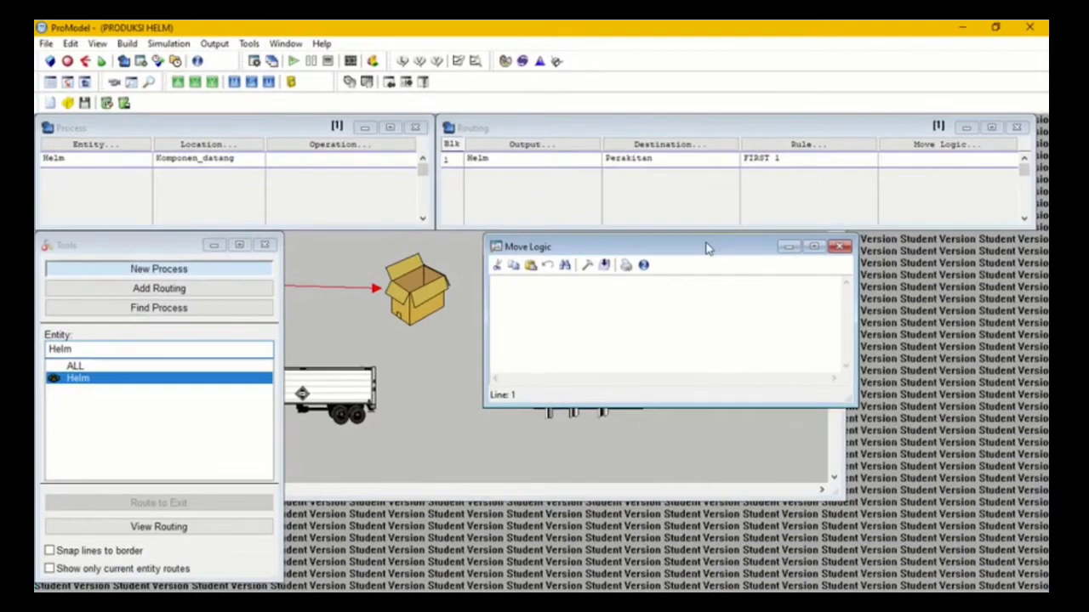
{"action": "left_click", "coordinate": [587, 266]}
{"action": "left_click", "coordinate": [255, 425]}
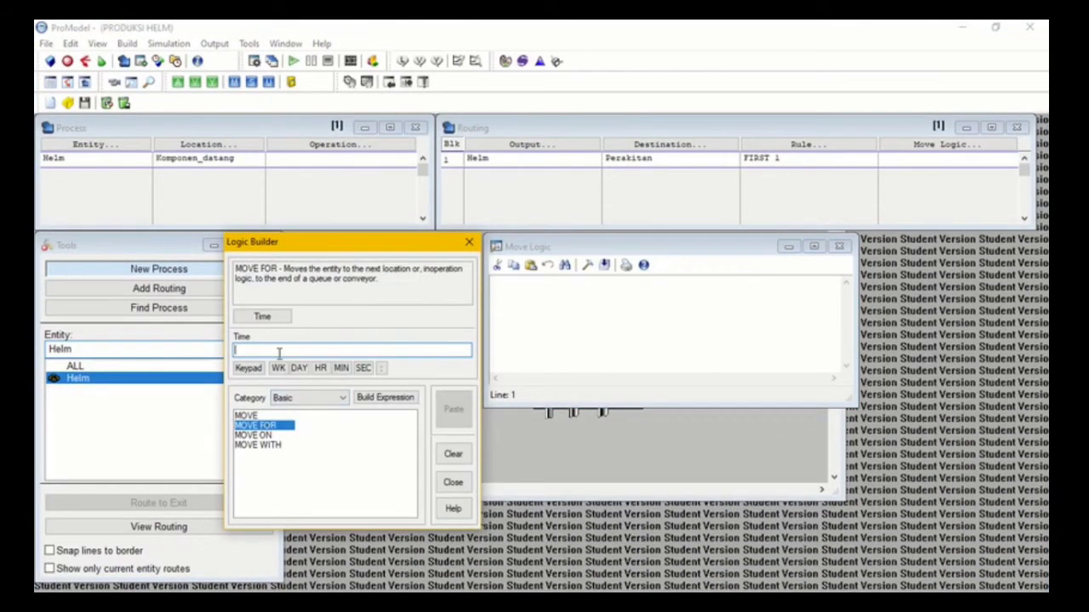
{"action": "right_click", "coordinate": [281, 347]}
{"action": "left_click", "coordinate": [316, 414]}
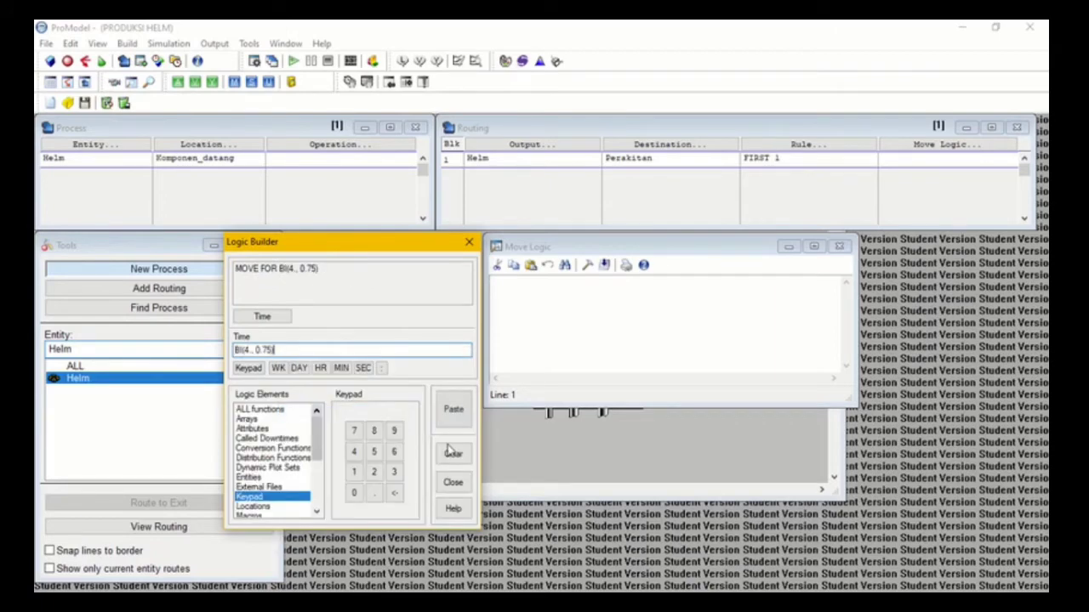
{"action": "left_click", "coordinate": [453, 410]}
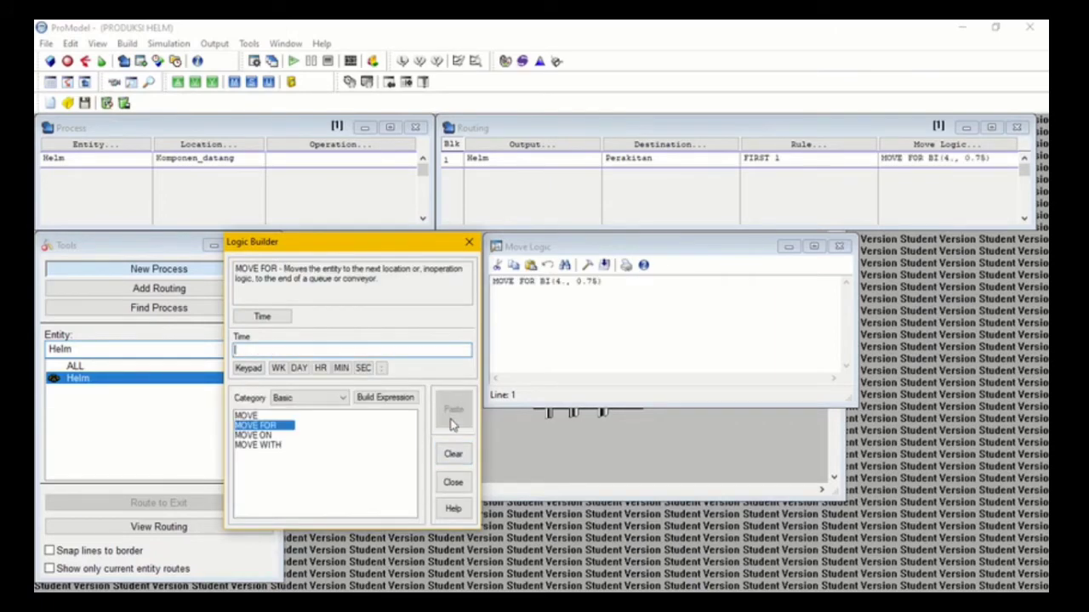
{"action": "left_click", "coordinate": [838, 246]}
- Move the layout window clear of the process tables and add a second process record for Helm at Perakitan
{"action": "left_click", "coordinate": [614, 319]}
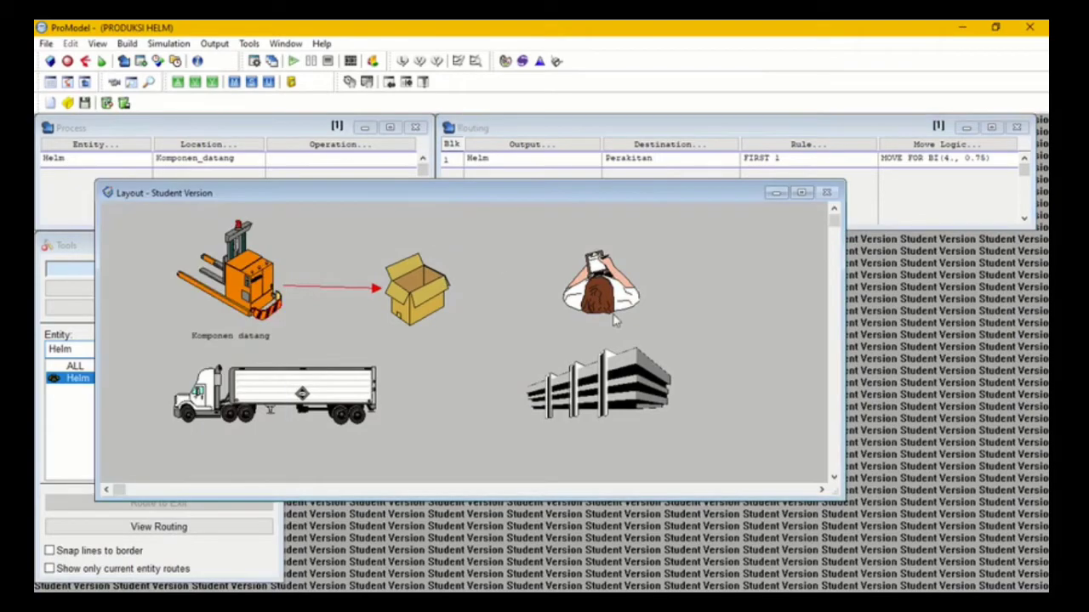
{"action": "left_click_drag", "start_coordinate": [498, 182], "coordinate": [708, 300]}
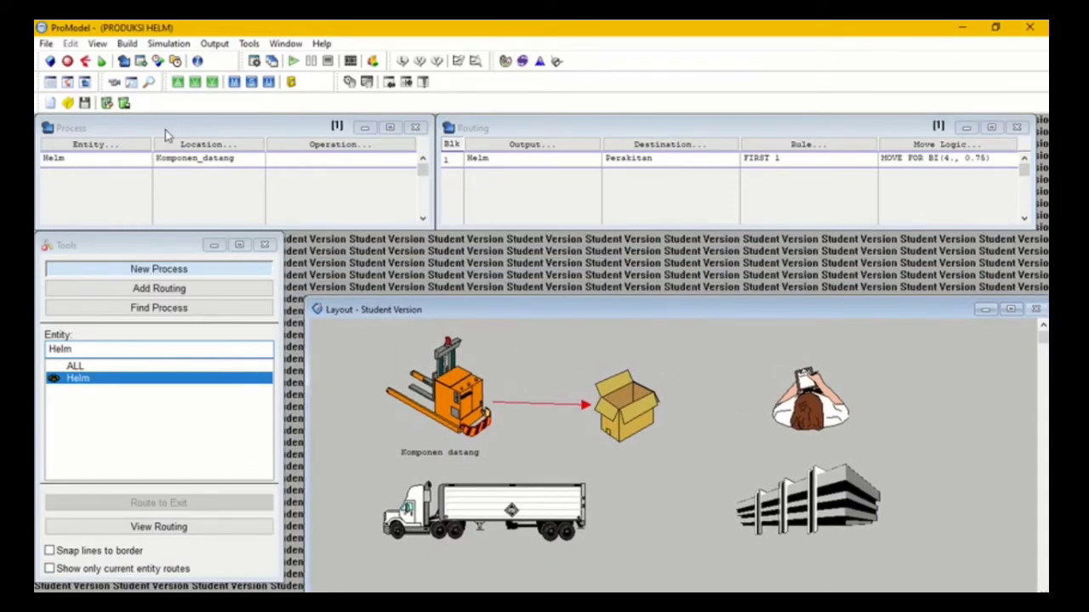
{"action": "left_click", "coordinate": [142, 146]}
{"action": "left_click", "coordinate": [90, 314]}
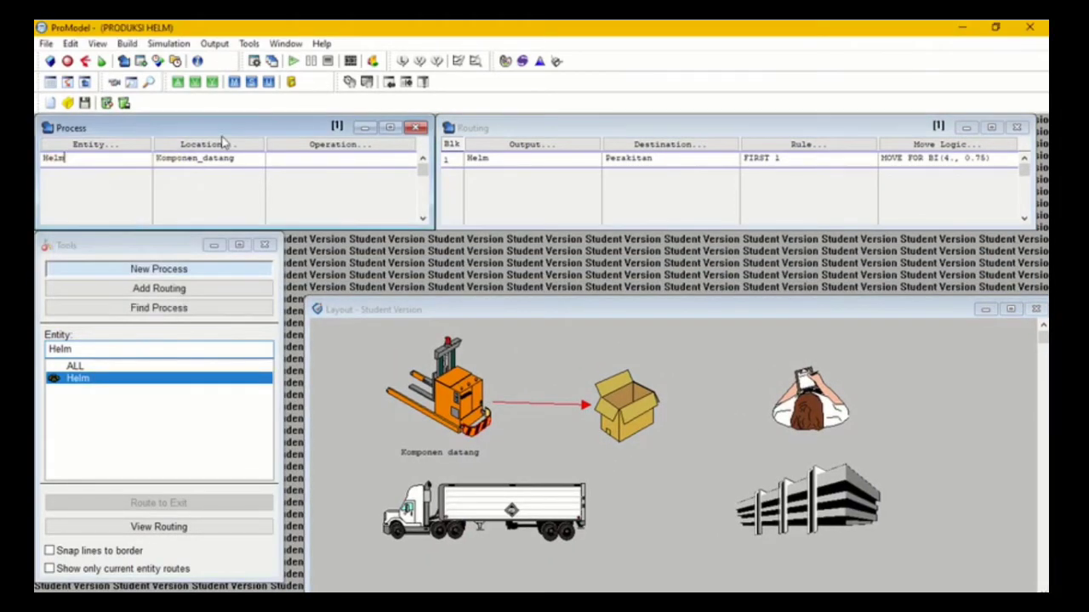
{"action": "left_click", "coordinate": [116, 166]}
{"action": "left_click", "coordinate": [116, 146]}
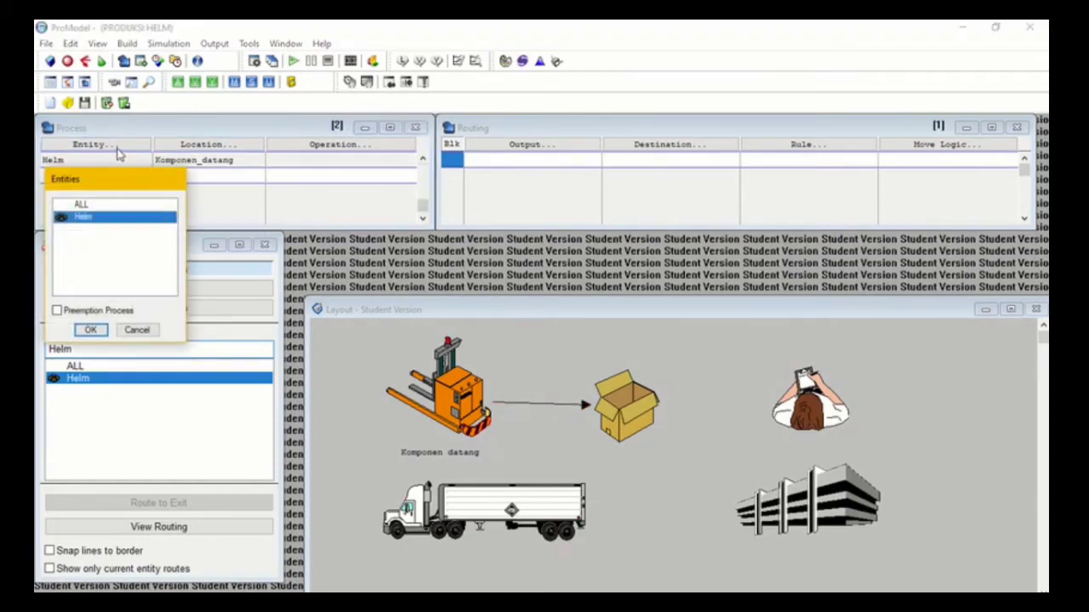
{"action": "left_click", "coordinate": [106, 334]}
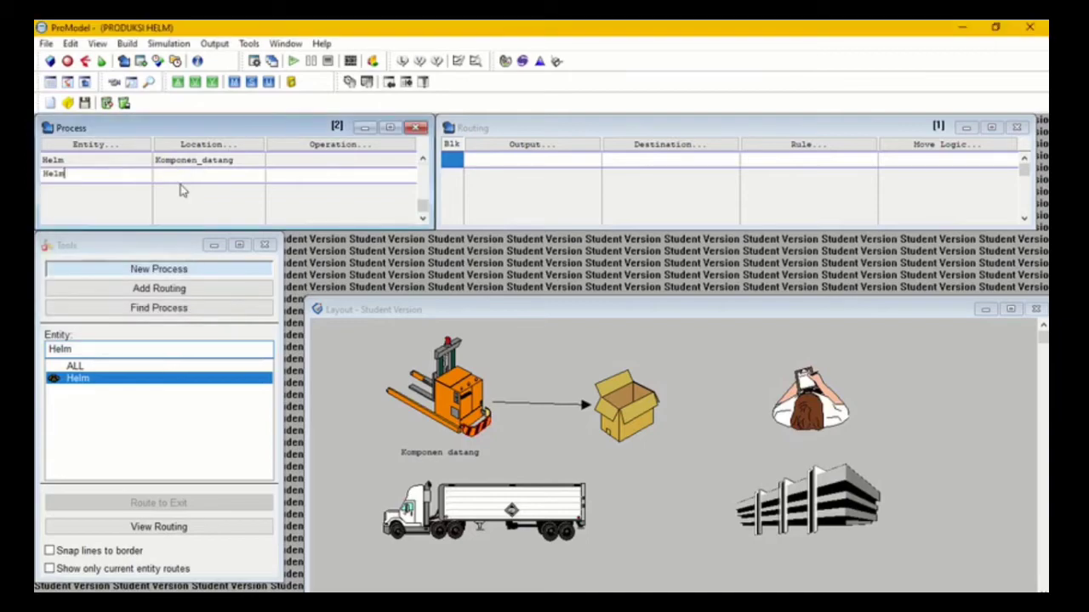
{"action": "left_click", "coordinate": [209, 144]}
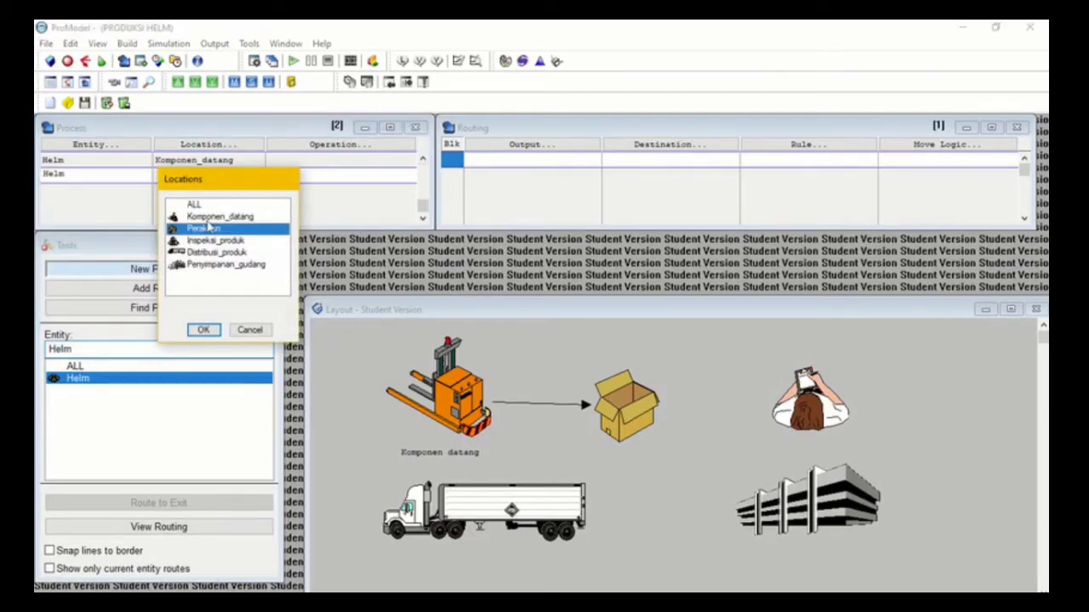
{"action": "left_click", "coordinate": [204, 330]}
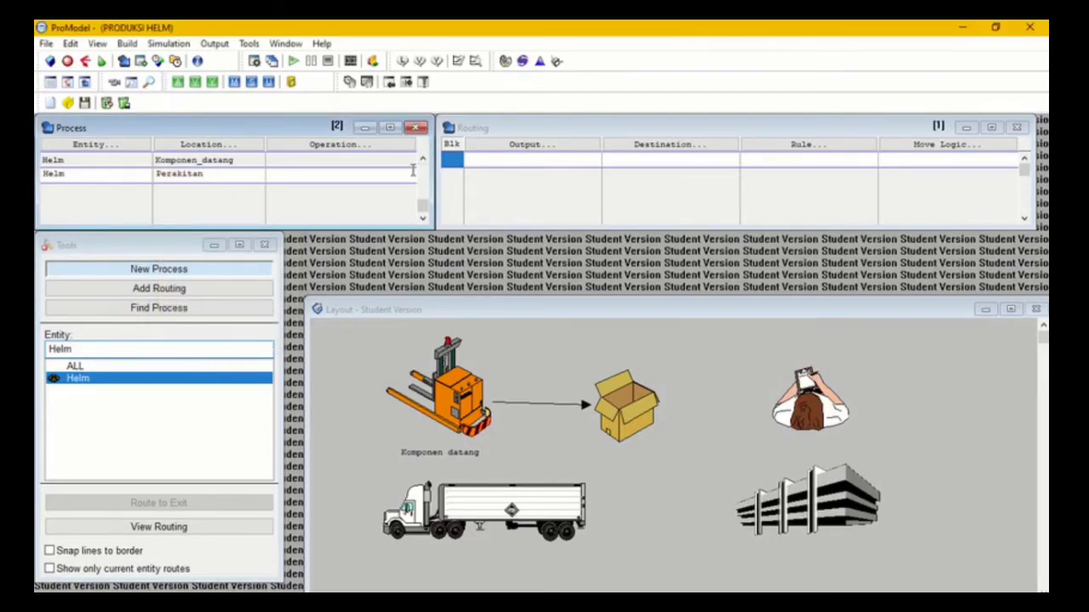
- Route the Helm output from Perakitan to Inspeksi_produk and open that route's move logic
{"action": "left_click", "coordinate": [230, 162]}
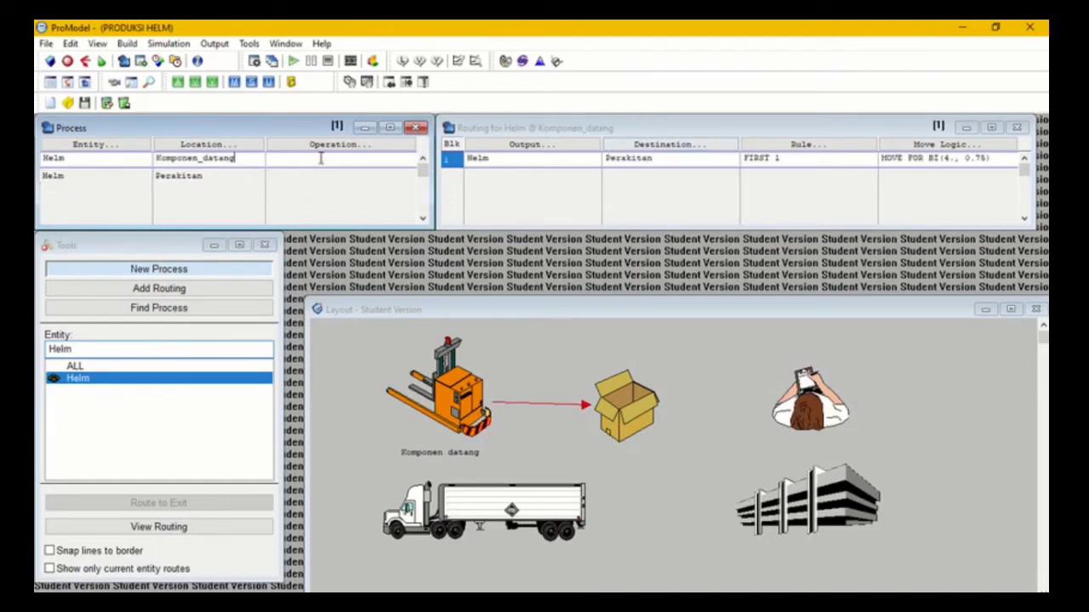
{"action": "left_click", "coordinate": [168, 186]}
{"action": "left_click", "coordinate": [539, 146]}
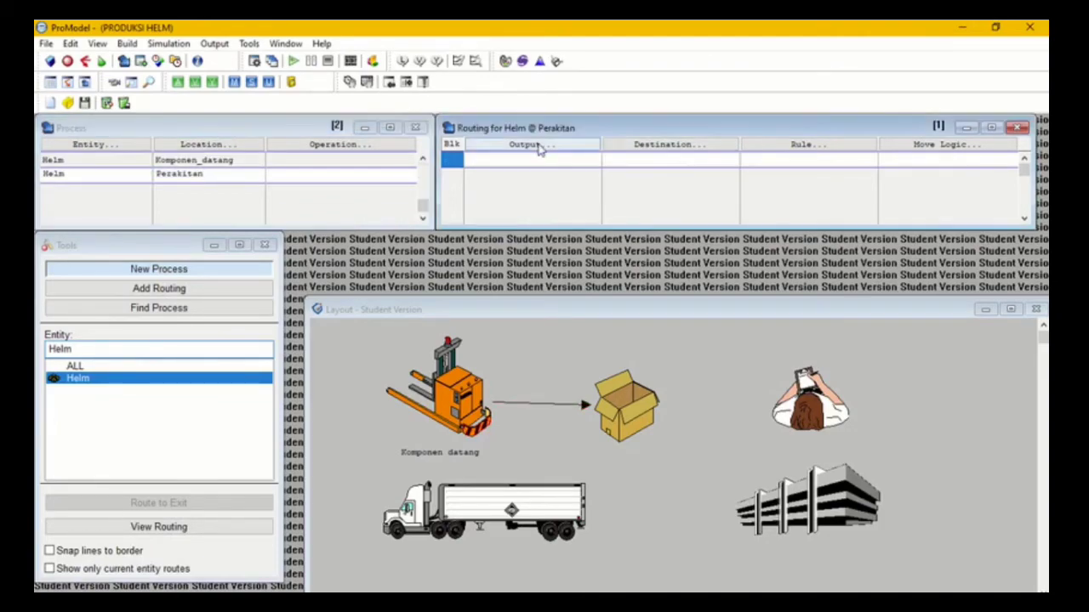
{"action": "left_click", "coordinate": [514, 313]}
{"action": "left_click", "coordinate": [675, 154]}
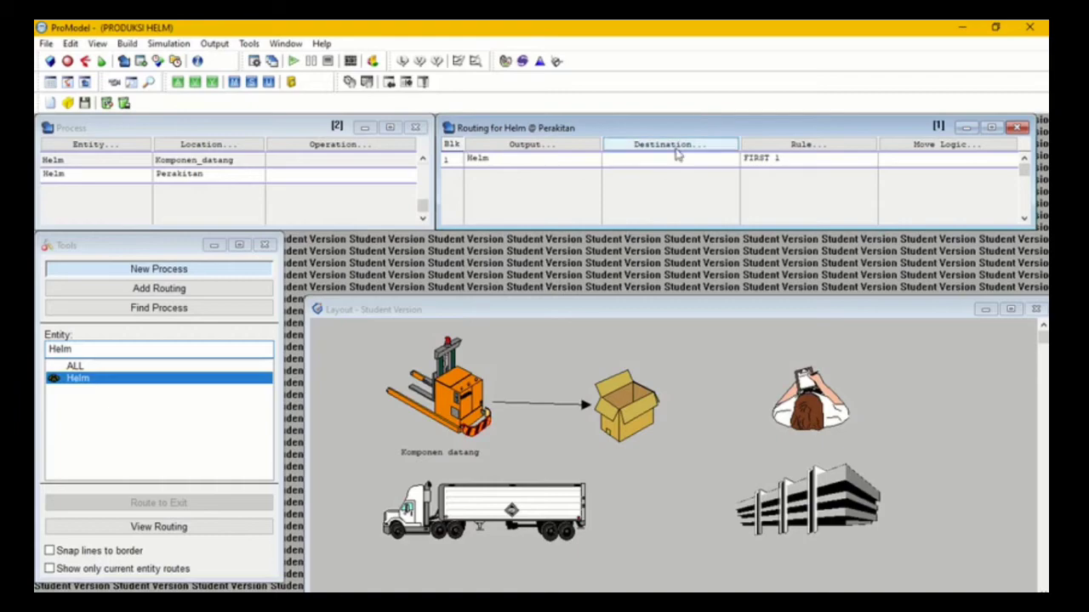
{"action": "left_click", "coordinate": [668, 214]}
{"action": "left_click", "coordinate": [652, 330]}
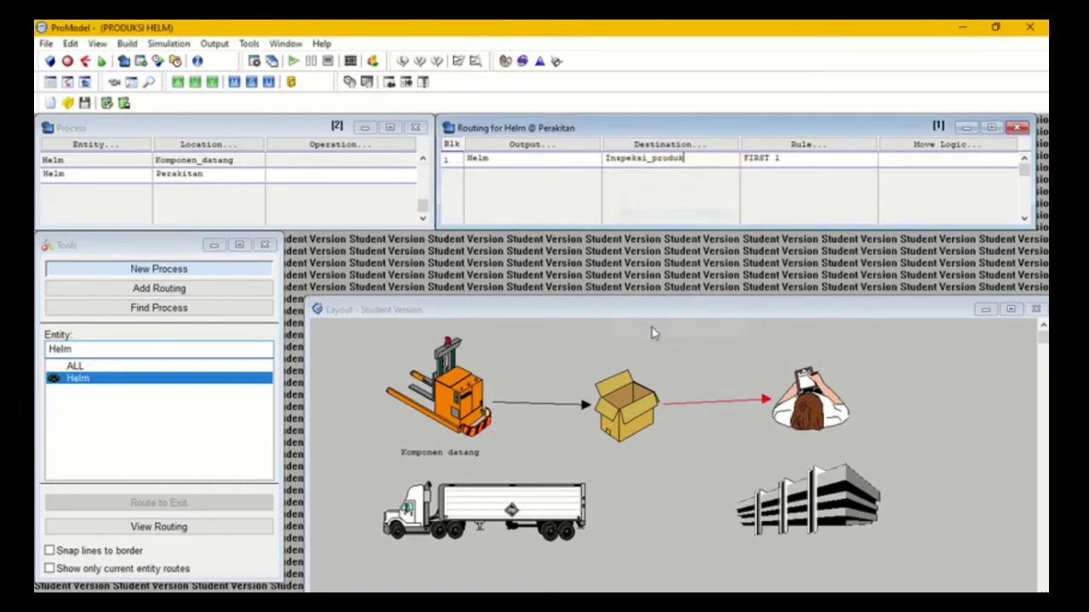
{"action": "left_click", "coordinate": [936, 158]}
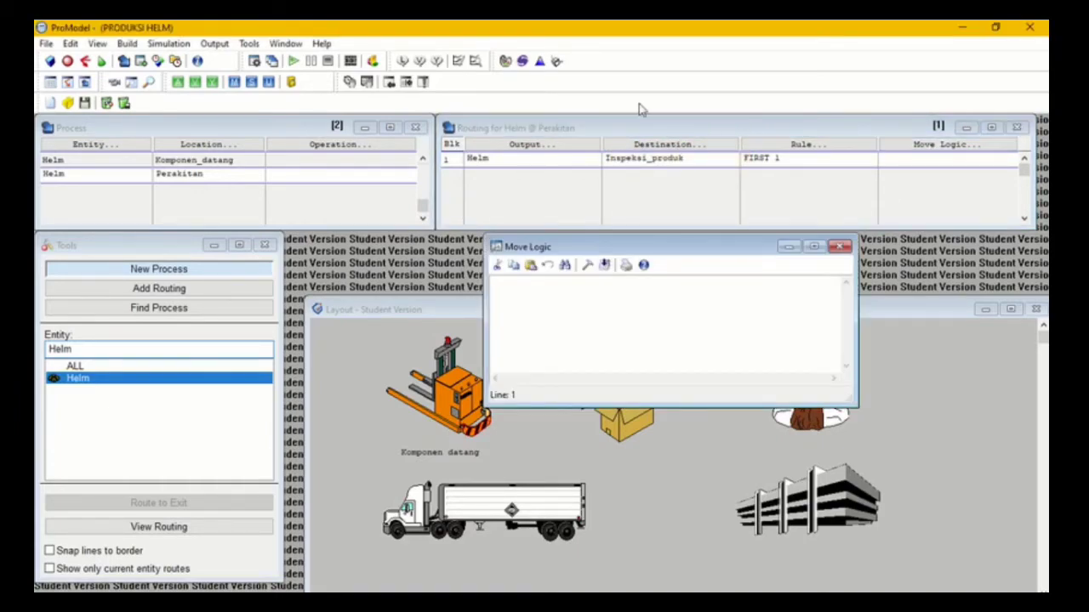
- Launch a new Stat::Fit session and arrange its window beside data.pdf with the activity time table readable
{"action": "left_click", "coordinate": [540, 62]}
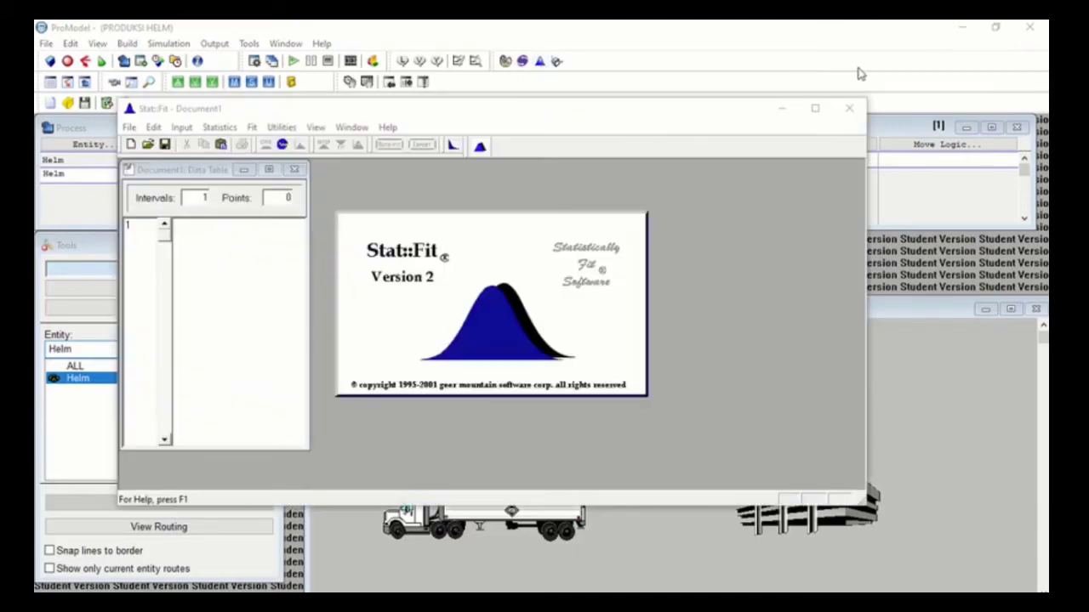
{"action": "left_click", "coordinate": [995, 28]}
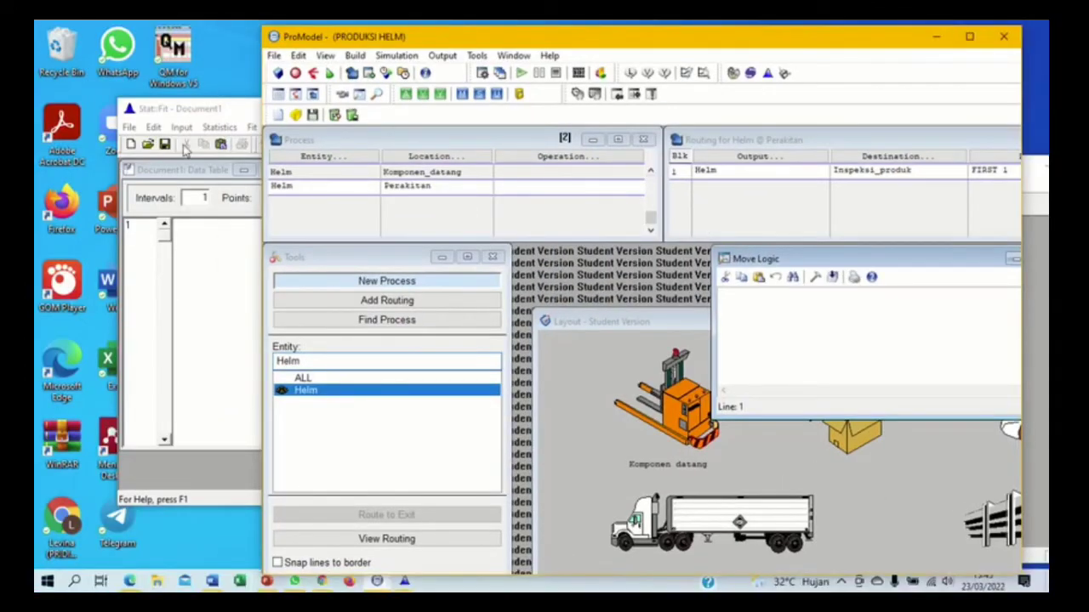
{"action": "left_click_drag", "start_coordinate": [207, 108], "coordinate": [449, 148]}
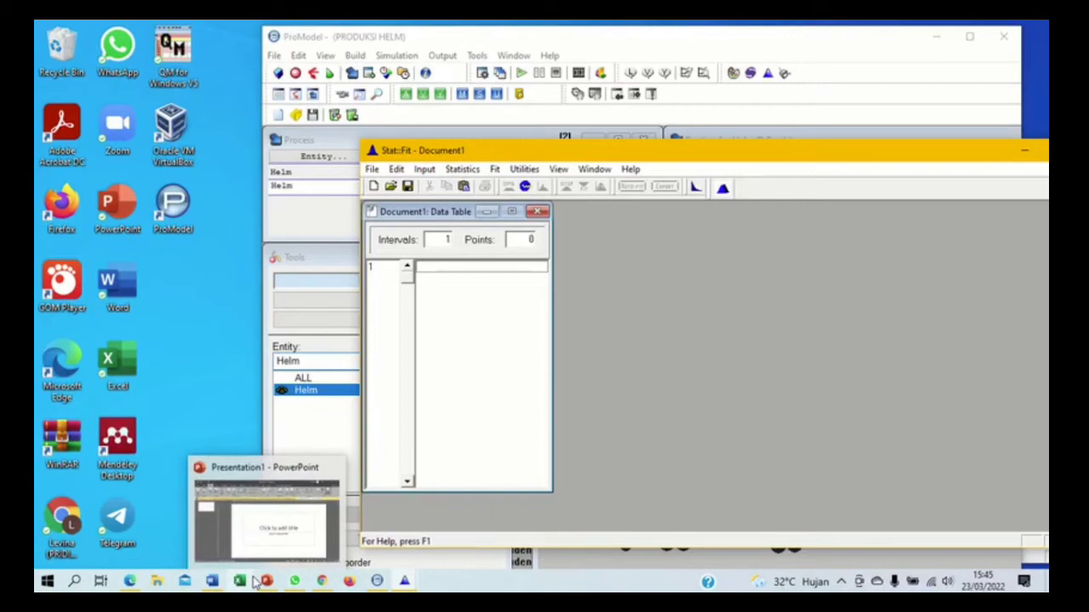
{"action": "left_click", "coordinate": [345, 480]}
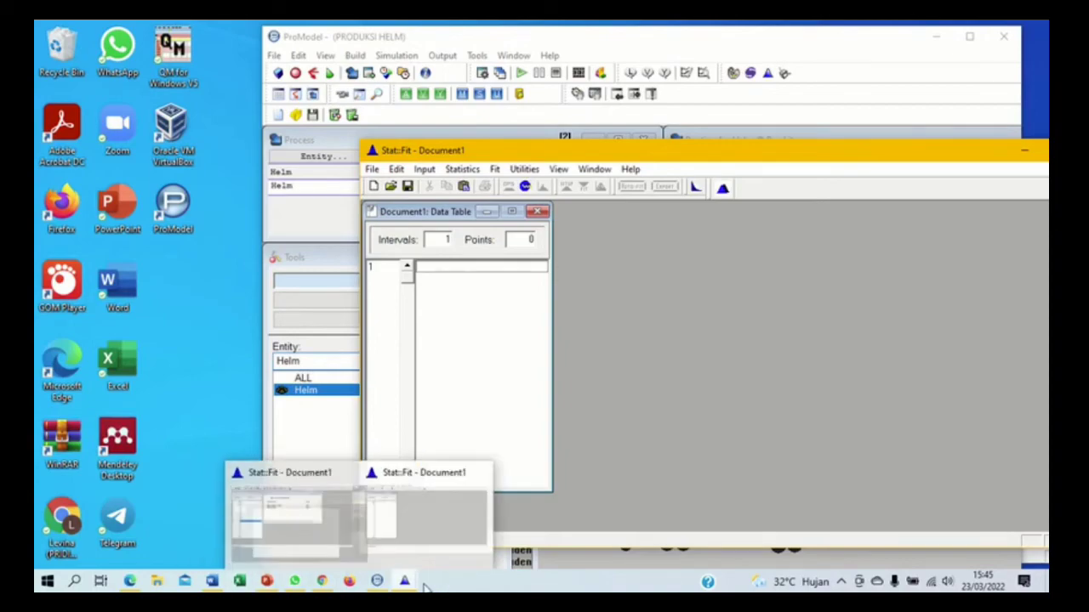
{"action": "left_click", "coordinate": [134, 582]}
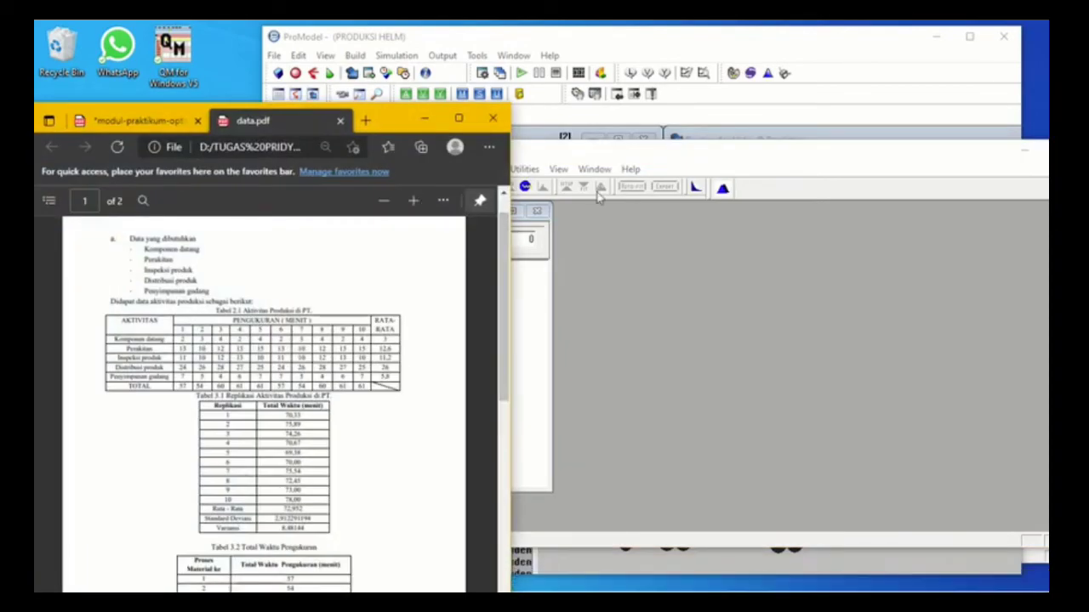
{"action": "left_click", "coordinate": [585, 326]}
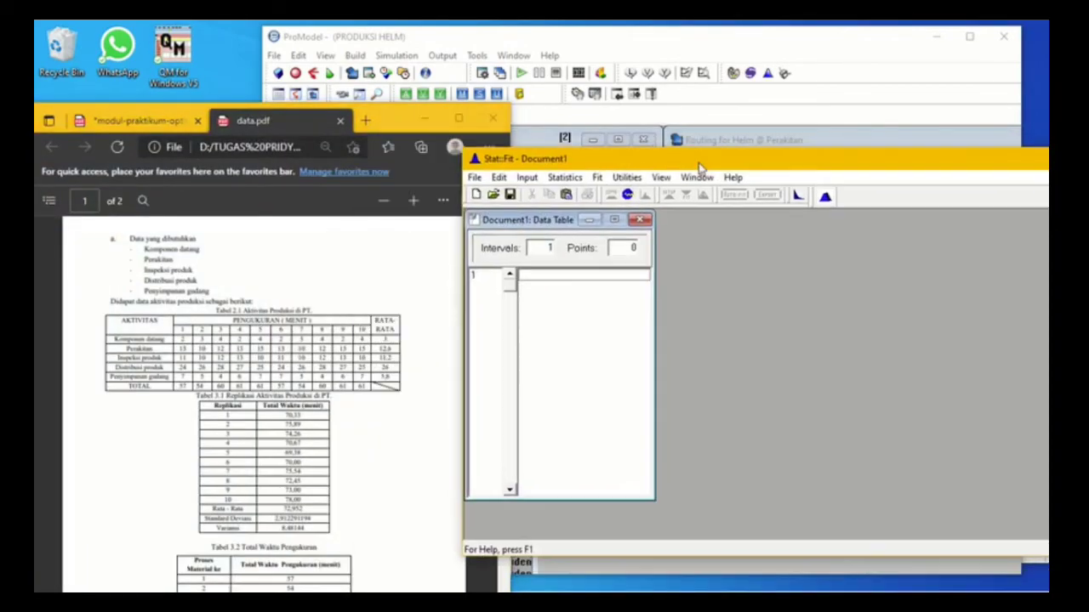
{"action": "left_click", "coordinate": [548, 283]}
{"action": "type", "text": "13"}
{"action": "key", "text": "Return"}
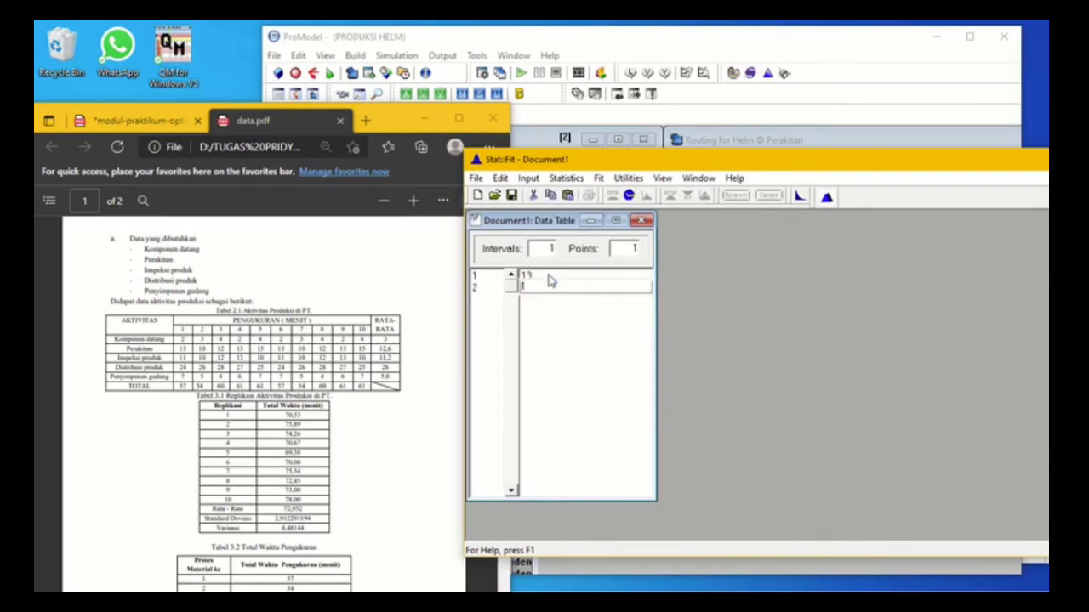
{"action": "type", "text": "10"}
{"action": "key", "text": "Return"}
{"action": "type", "text": "12"}
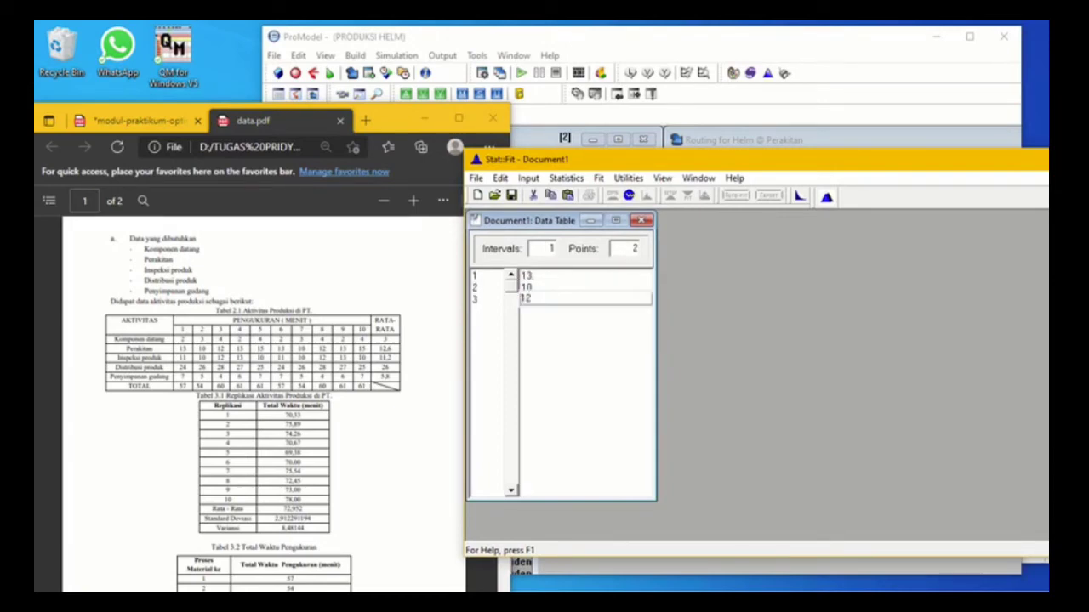
{"action": "key", "text": "Return"}
{"action": "type", "text": "13"}
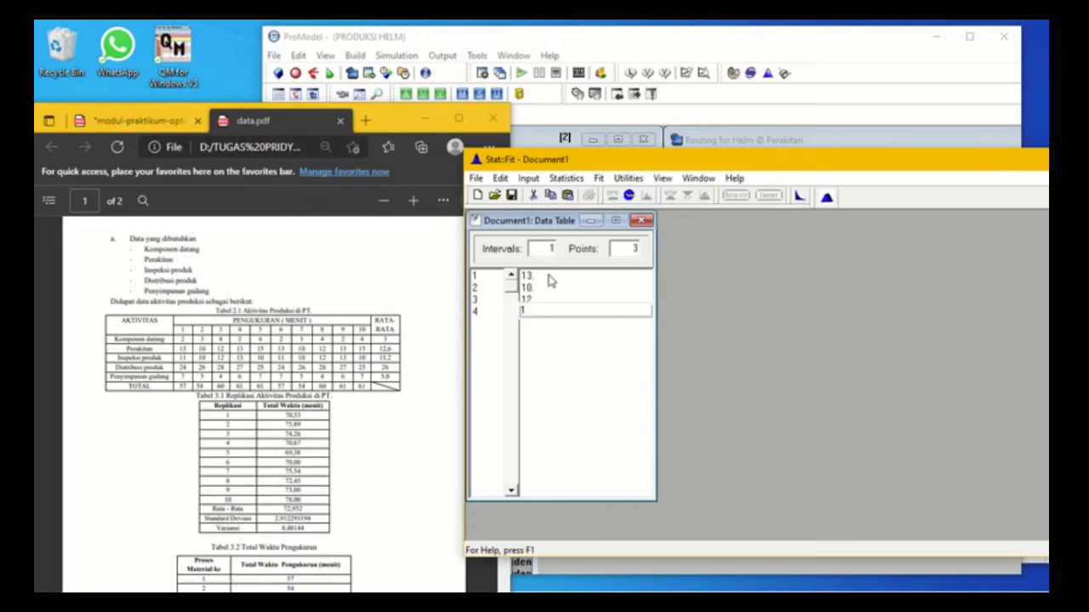
{"action": "key", "text": "Return"}
{"action": "type", "text": "15"}
{"action": "key", "text": "Return"}
{"action": "type", "text": "15"}
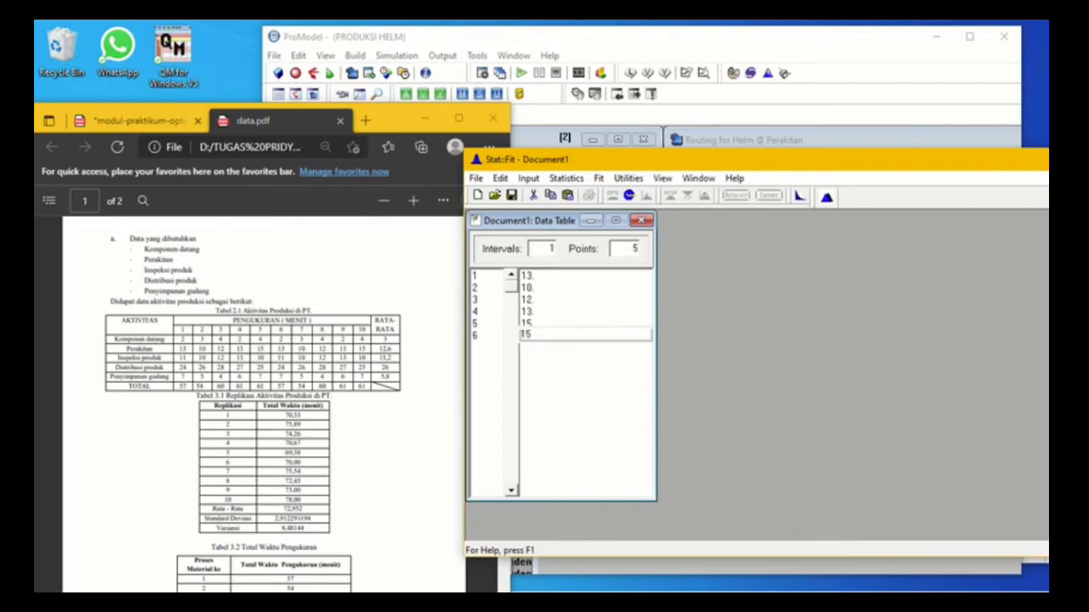
{"action": "key", "text": "Return"}
{"action": "type", "text": "1"}
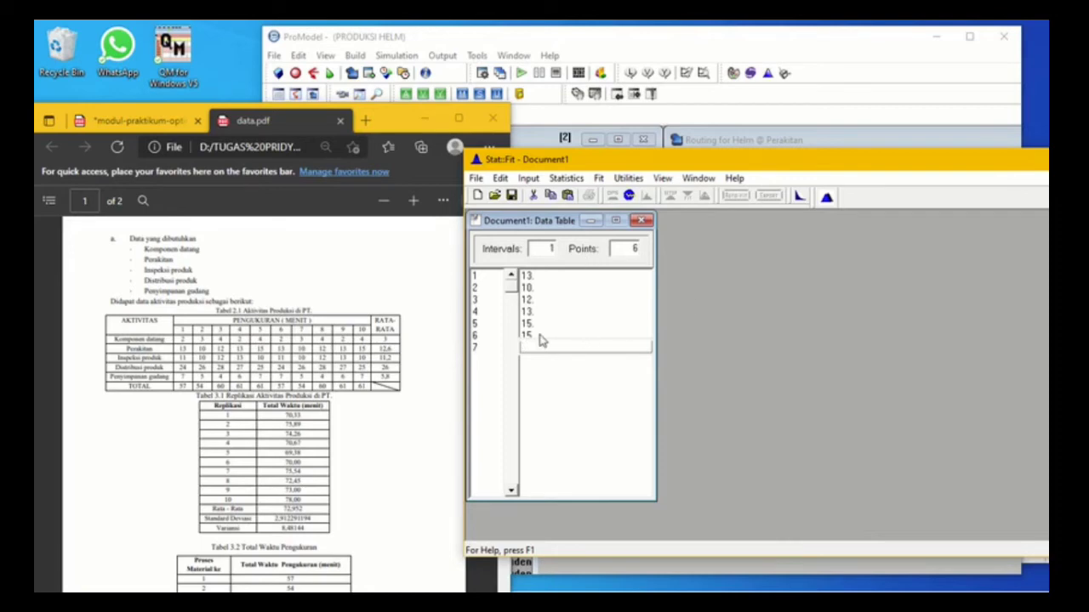
{"action": "left_click", "coordinate": [640, 223]}
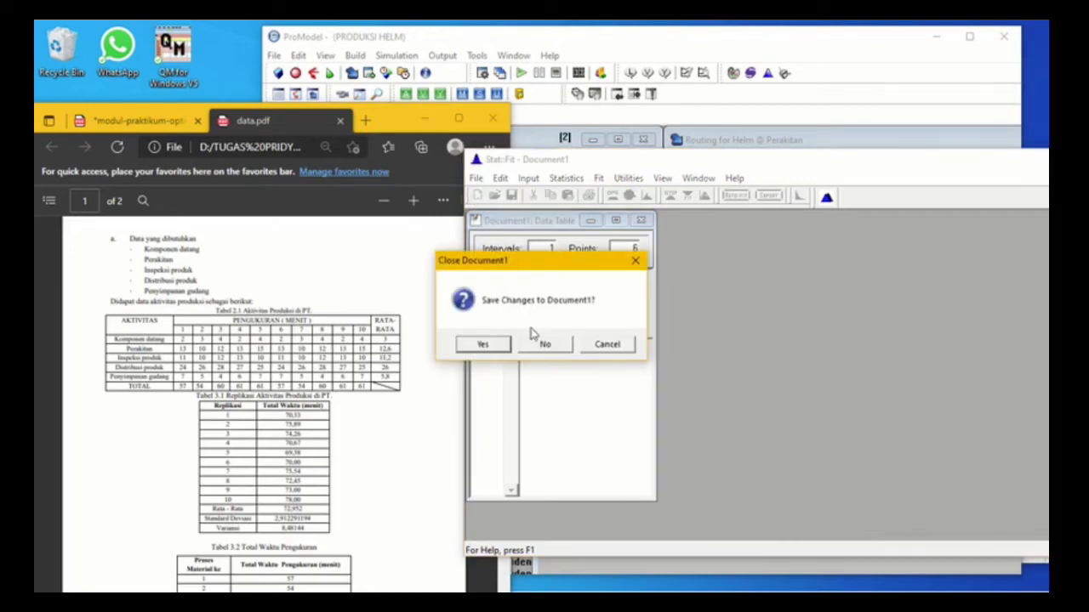
{"action": "left_click", "coordinate": [541, 343]}
- Discard Document1 and enter the Perakitan times 13, 10, 12, 13, 15, 13, 10, 12, 13, 15 in a new Stat::Fit data table
{"action": "left_click", "coordinate": [476, 178]}
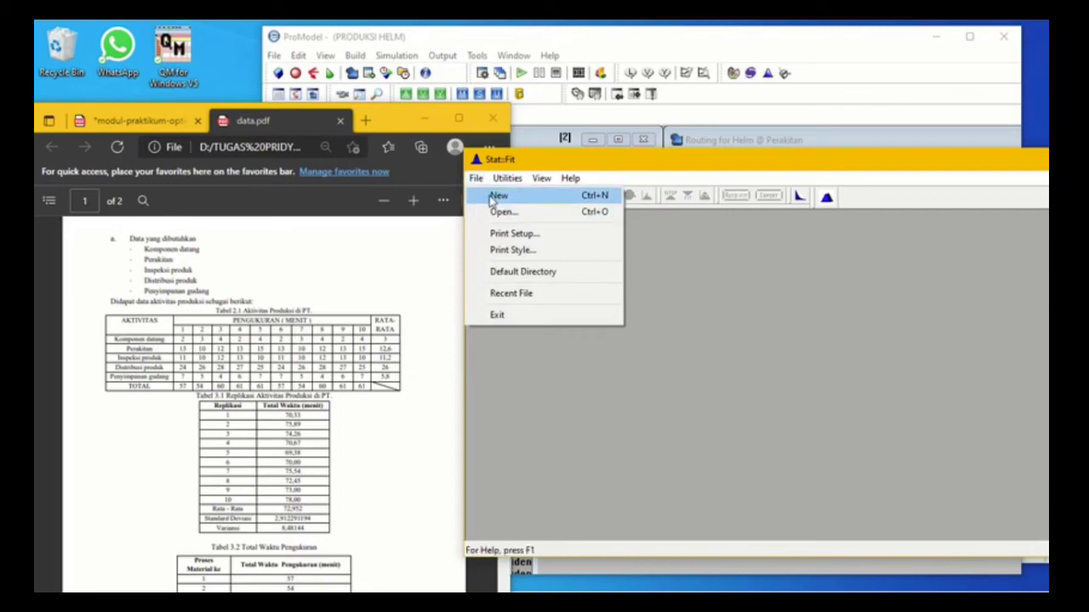
{"action": "left_click", "coordinate": [497, 195]}
{"action": "type", "text": "13"}
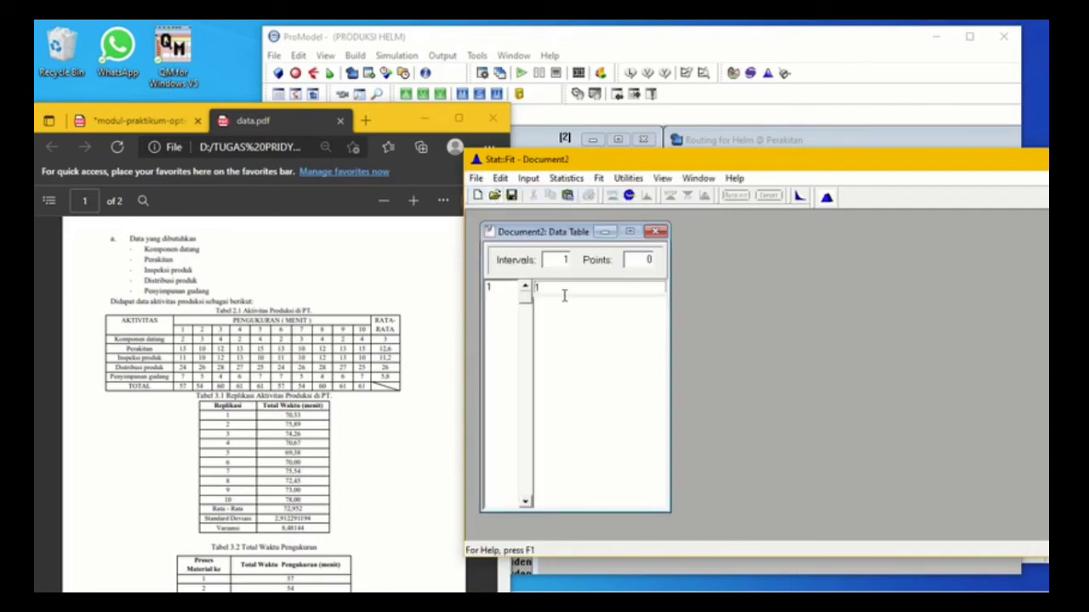
{"action": "key", "text": "Return"}
{"action": "type", "text": "10"}
{"action": "key", "text": "Return"}
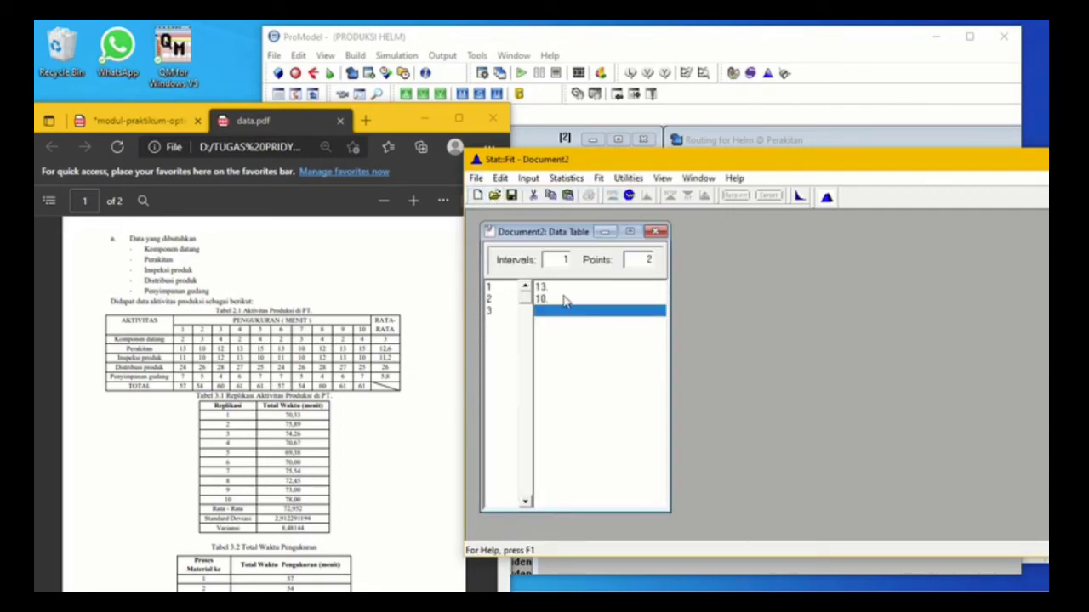
{"action": "type", "text": "12"}
{"action": "key", "text": "Return"}
{"action": "type", "text": "13"}
{"action": "key", "text": "Return"}
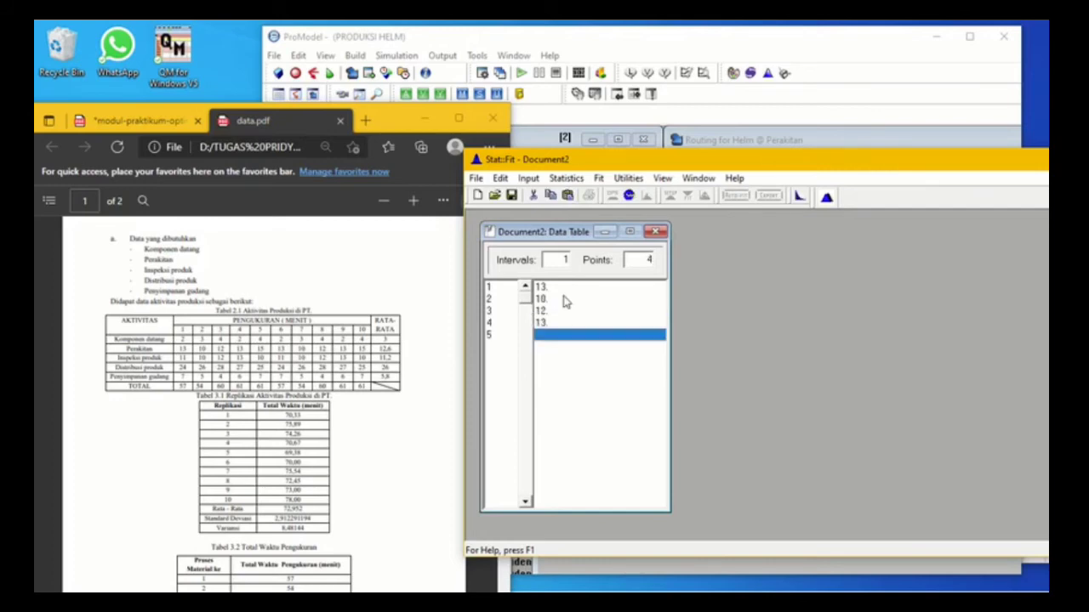
{"action": "type", "text": "15"}
{"action": "key", "text": "Return"}
{"action": "type", "text": "13"}
{"action": "key", "text": "Return"}
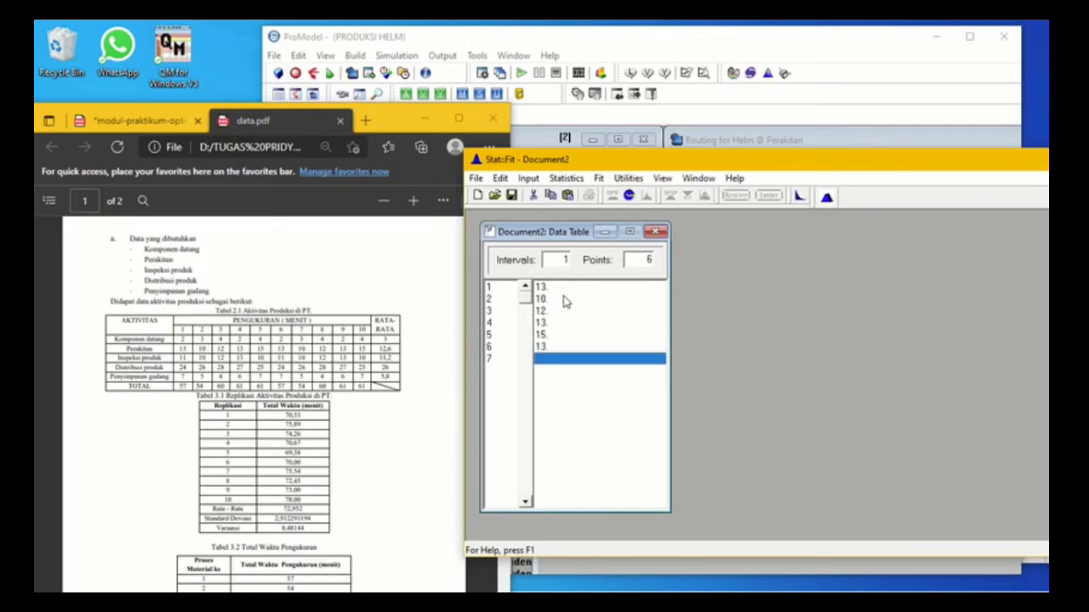
{"action": "type", "text": "10"}
{"action": "key", "text": "Return"}
{"action": "type", "text": "1"}
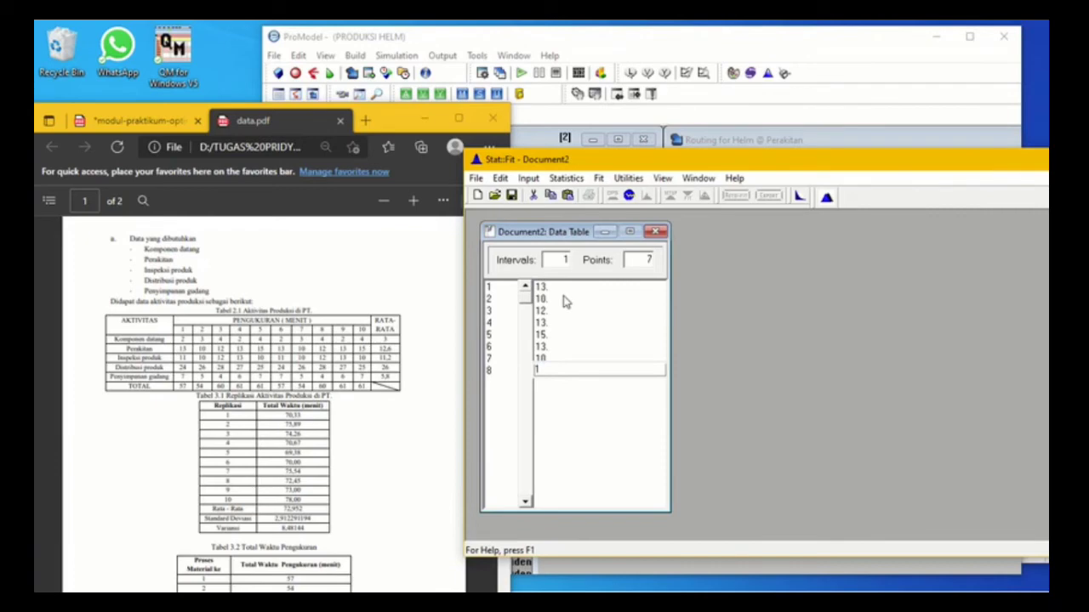
{"action": "type", "text": "2"}
{"action": "key", "text": "Return"}
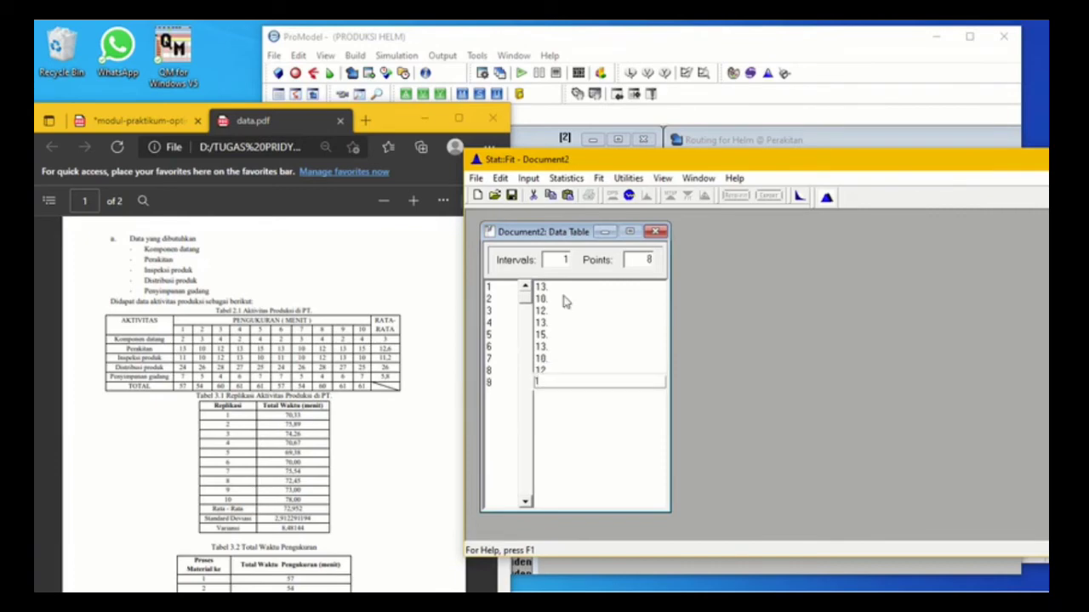
{"action": "type", "text": "13"}
{"action": "key", "text": "Return"}
{"action": "type", "text": "15"}
{"action": "key", "text": "Return"}
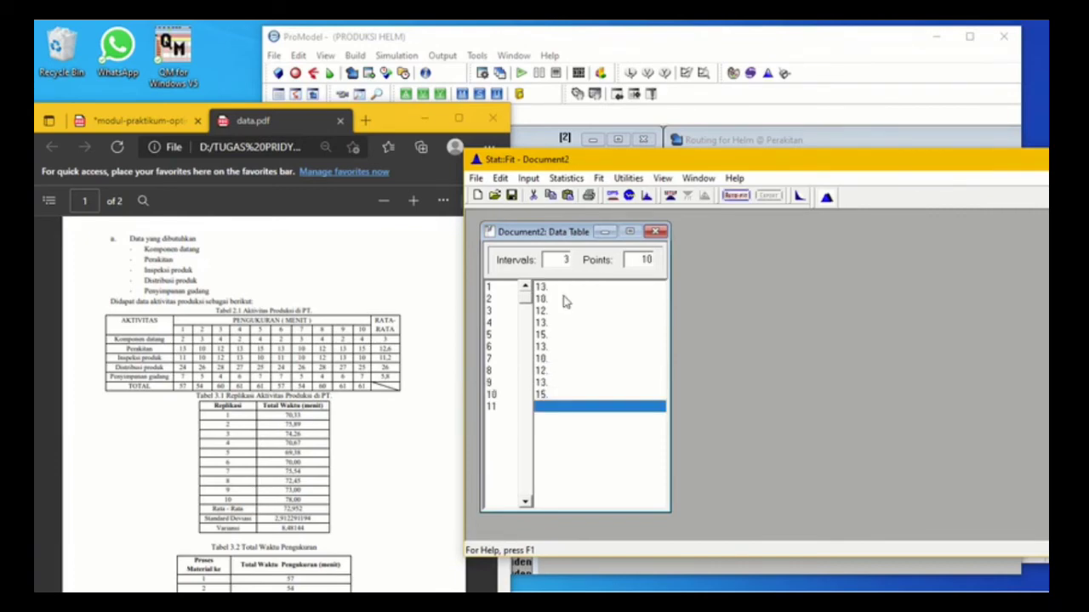
- Run Auto::Fit on the Perakitan data with discrete distributions and a lower bound, and select the Binomial result
{"action": "left_click", "coordinate": [735, 195]}
{"action": "left_click", "coordinate": [613, 292]}
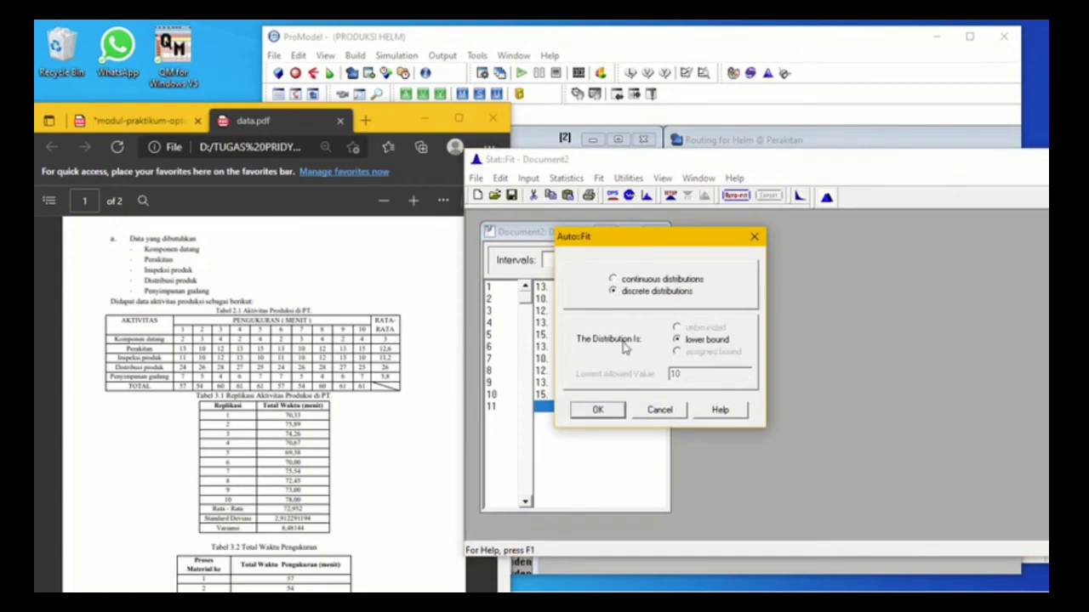
{"action": "left_click", "coordinate": [598, 409]}
{"action": "left_click", "coordinate": [860, 303]}
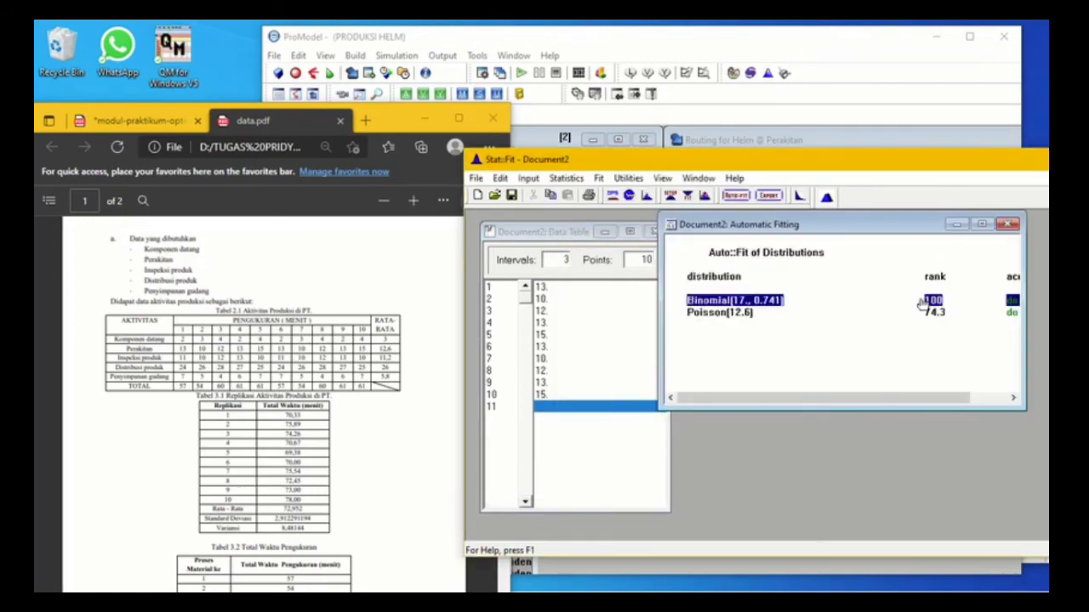
- Export the fitted Binomial distribution to the clipboard in ProModel format with precision 3
{"action": "left_click", "coordinate": [768, 196]}
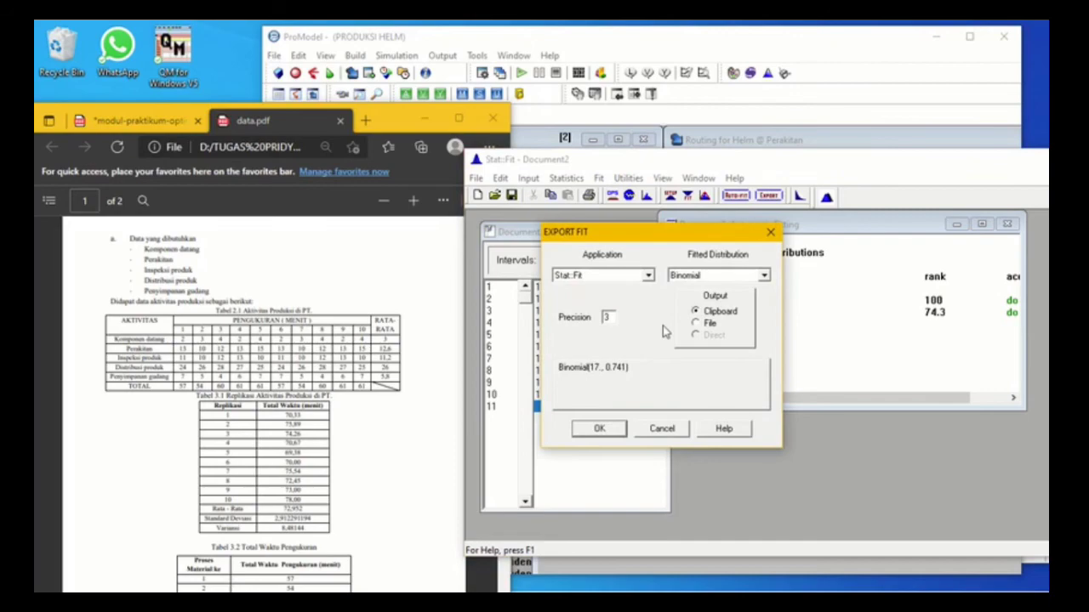
{"action": "left_click", "coordinate": [645, 276]}
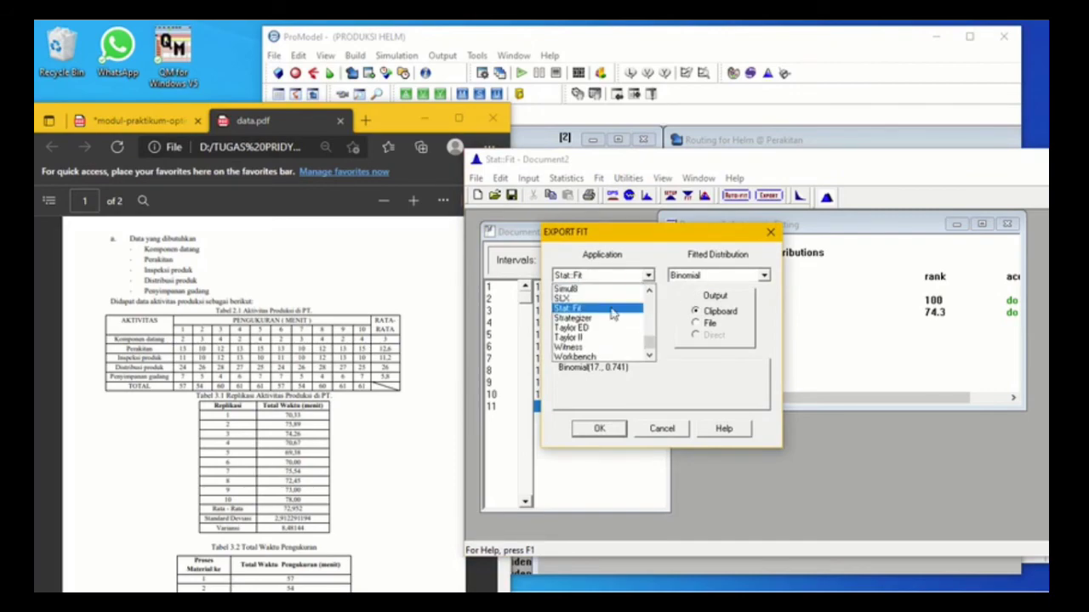
{"action": "left_click_drag", "start_coordinate": [649, 344], "coordinate": [649, 329]}
{"action": "left_click", "coordinate": [618, 340]}
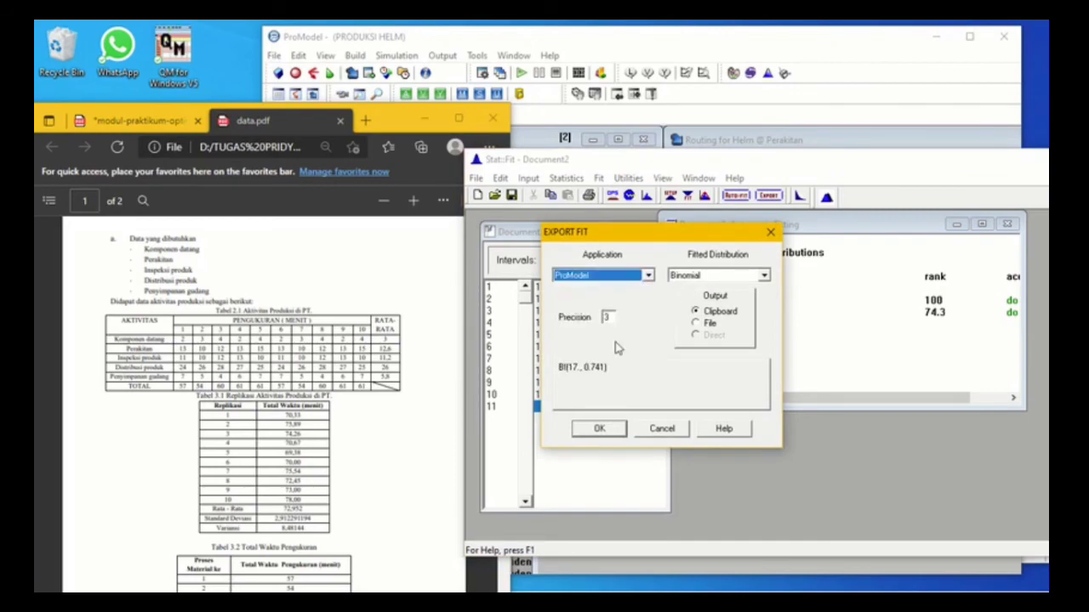
{"action": "left_click", "coordinate": [599, 428]}
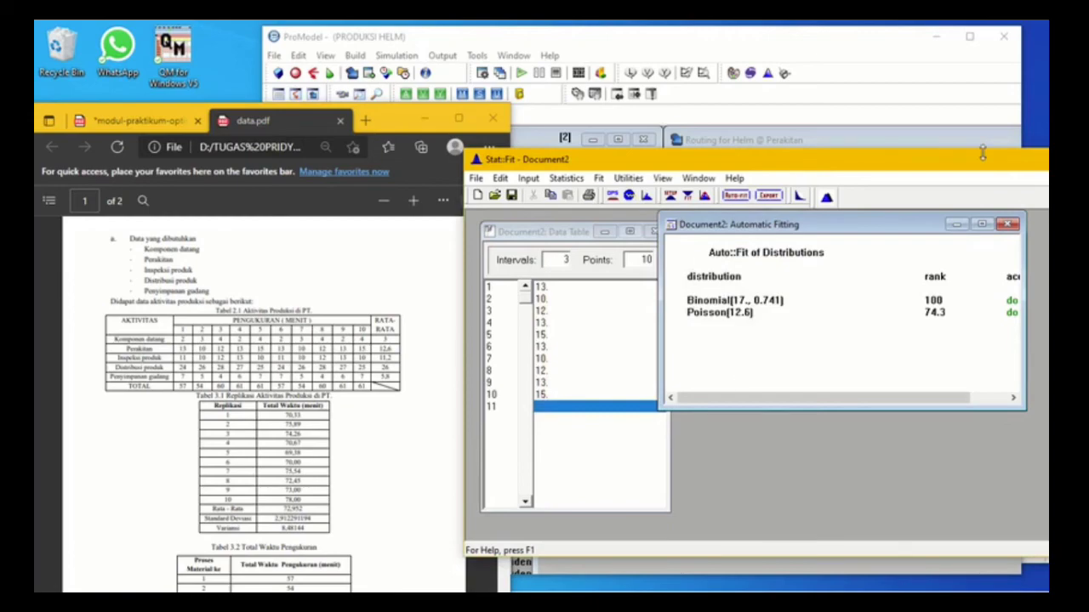
- Switch to ProModel and set the Perakitan to Inspeksi_produk route's move logic to MOVE FOR BI(17., 0.741)
{"action": "left_click_drag", "start_coordinate": [983, 153], "coordinate": [859, 260]}
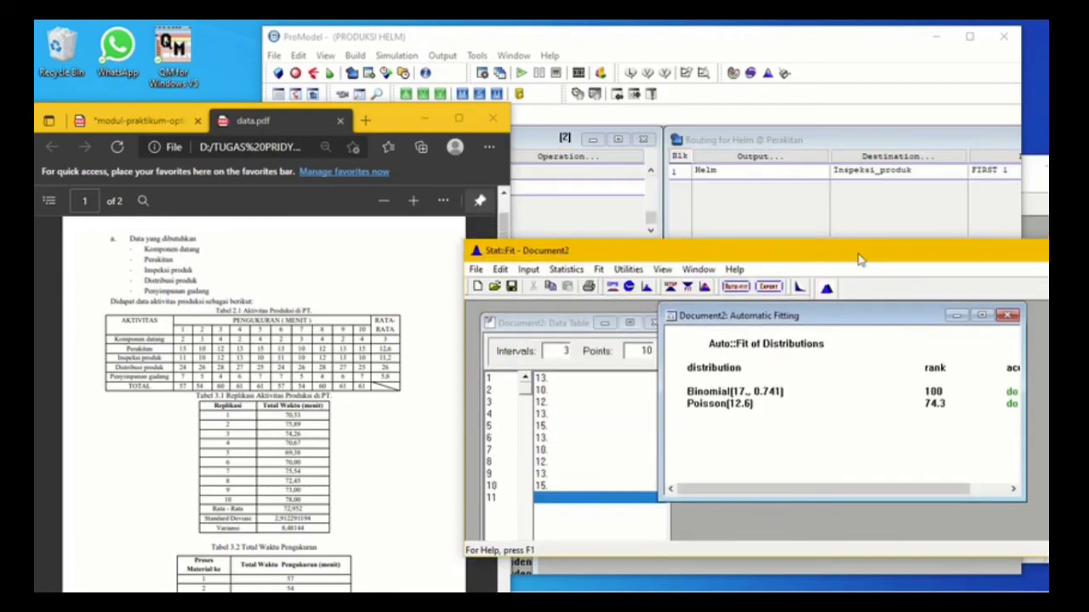
{"action": "left_click", "coordinate": [957, 37]}
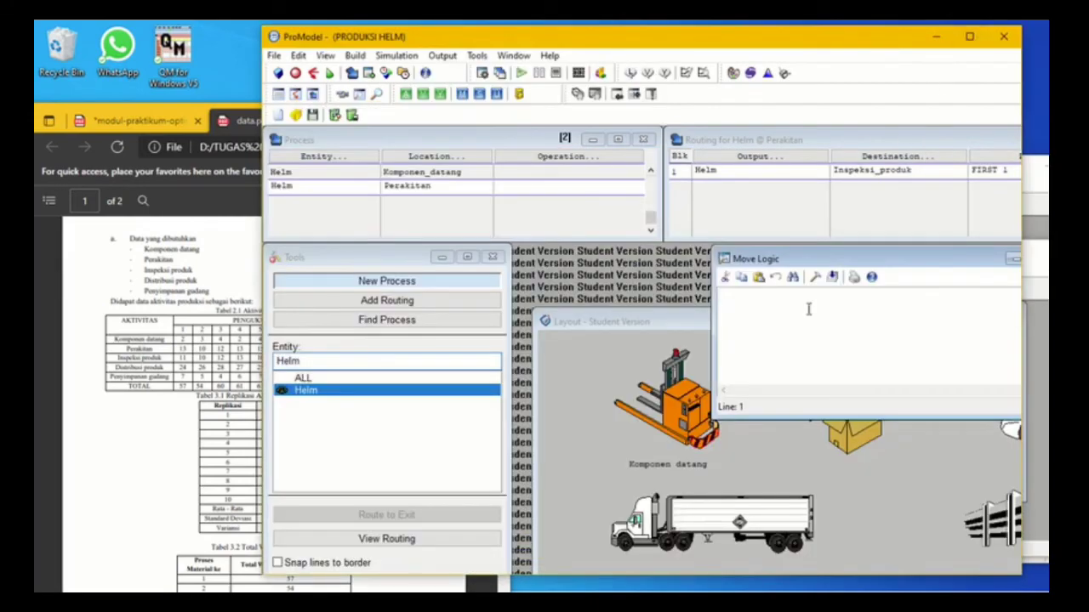
{"action": "left_click", "coordinate": [816, 277]}
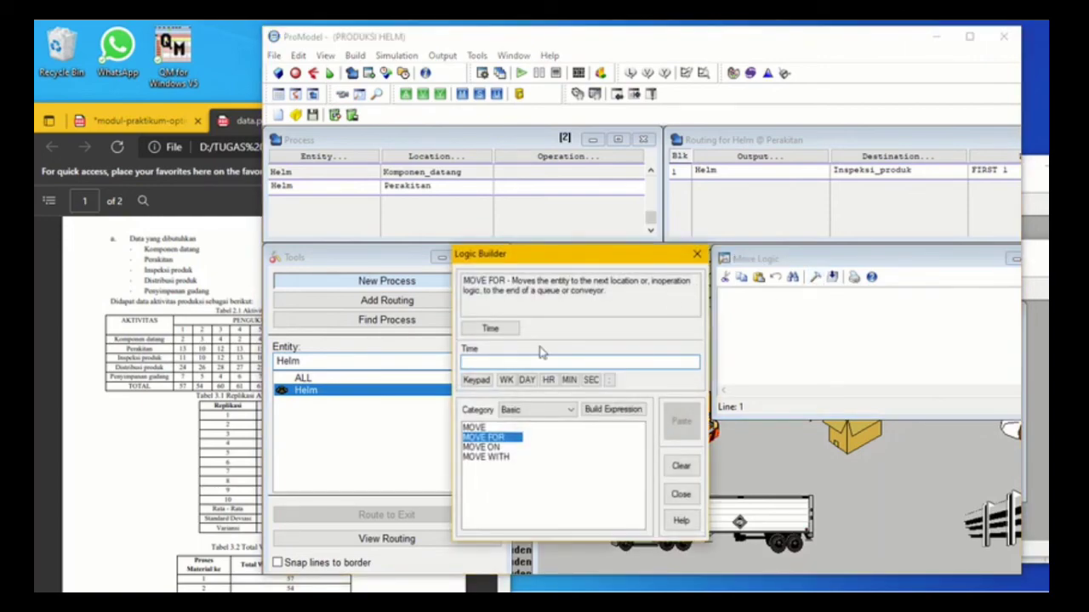
{"action": "right_click", "coordinate": [524, 362]}
{"action": "left_click", "coordinate": [557, 425]}
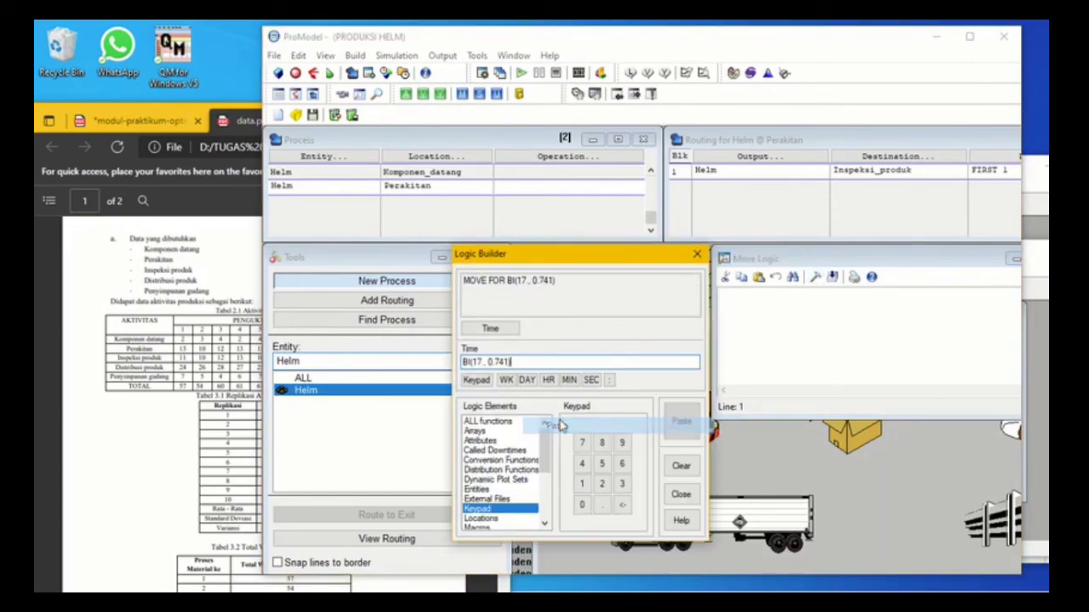
{"action": "left_click", "coordinate": [680, 423]}
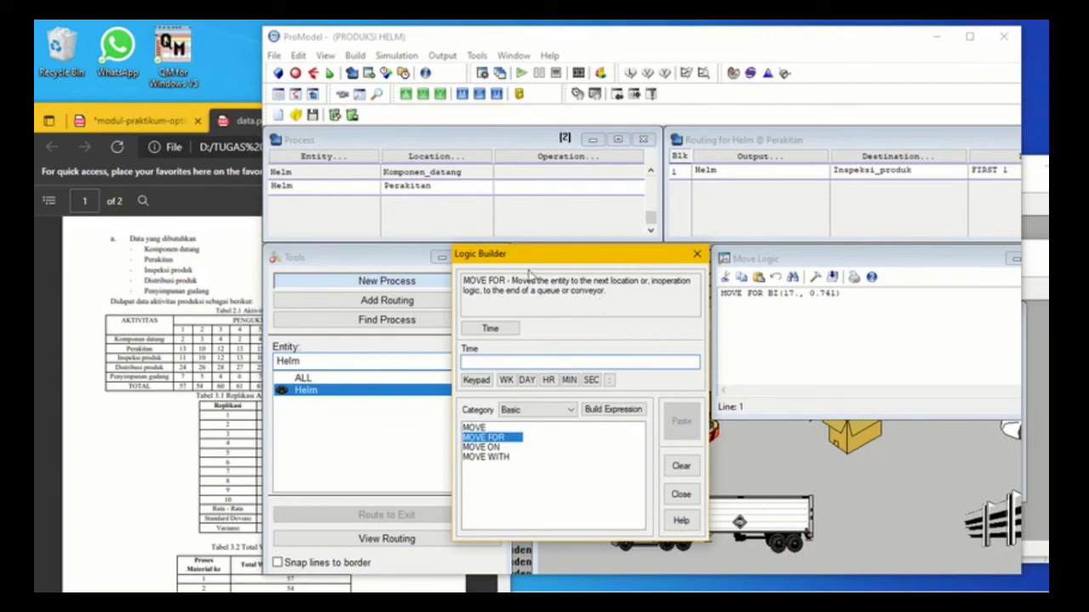
{"action": "left_click", "coordinate": [697, 254]}
- Add a third process record for Helm at Inspeksi_produk
{"action": "left_click", "coordinate": [502, 202]}
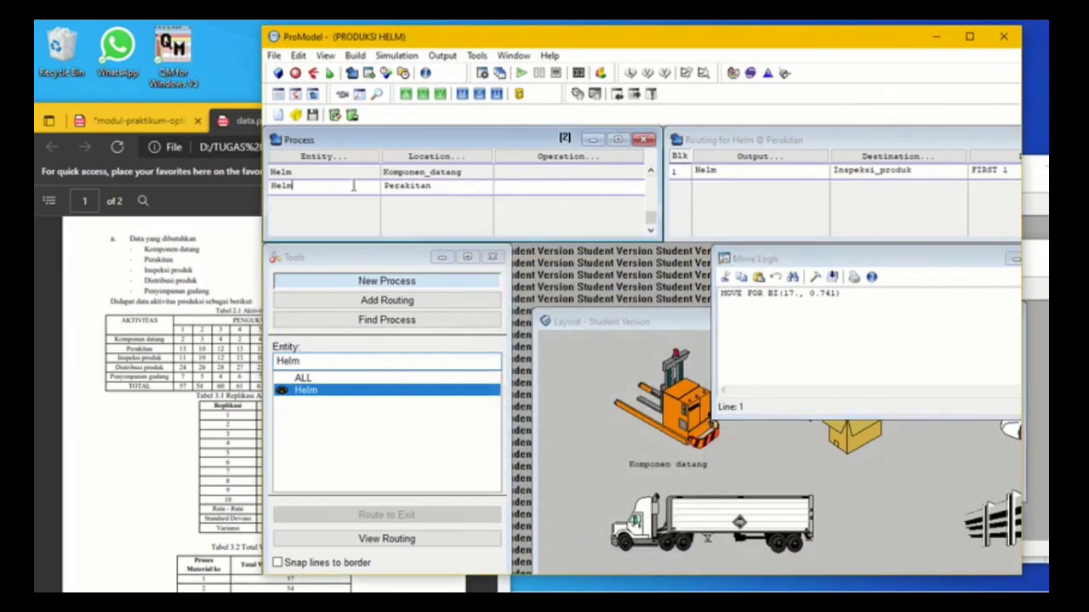
{"action": "left_click", "coordinate": [341, 158]}
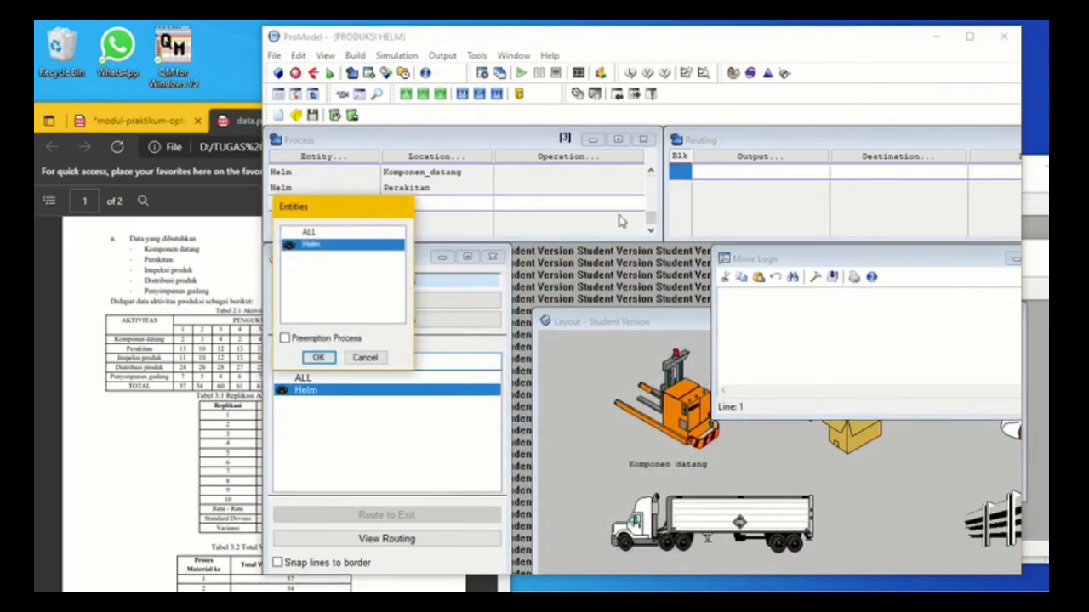
{"action": "left_click", "coordinate": [318, 357]}
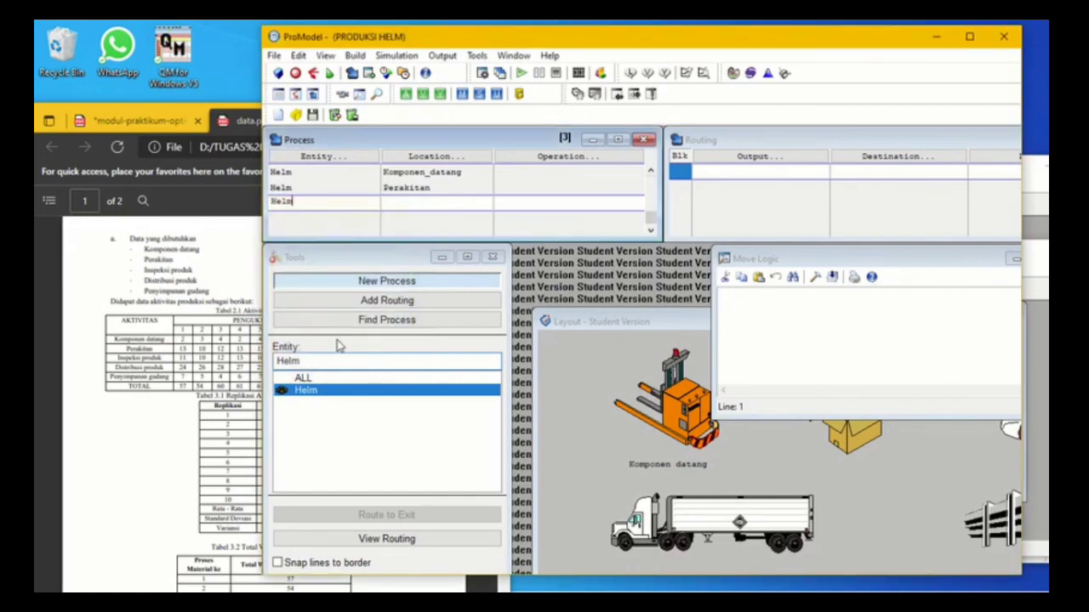
{"action": "left_click", "coordinate": [451, 157]}
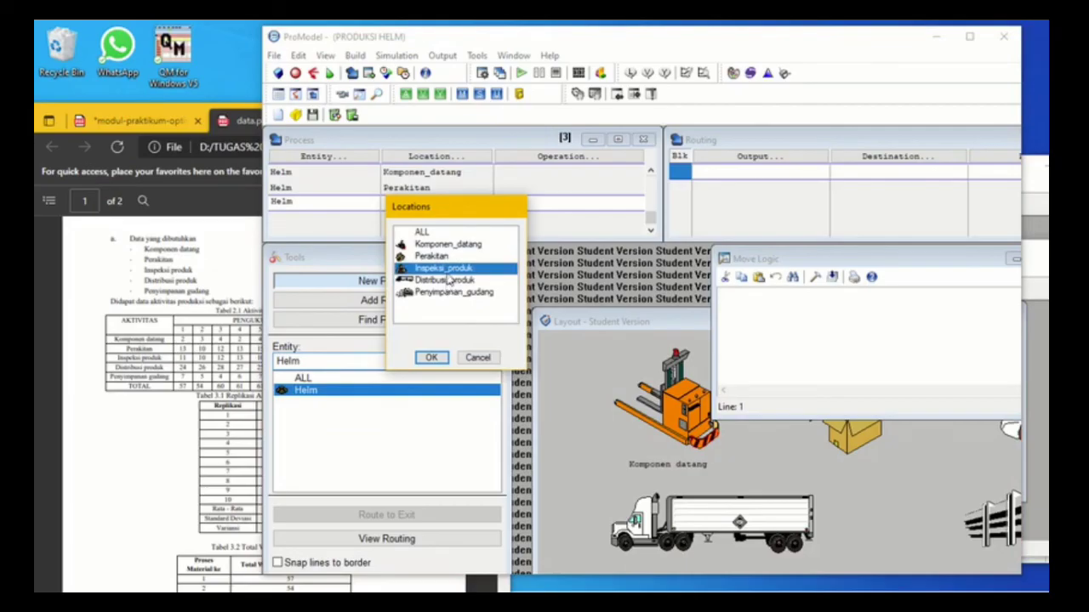